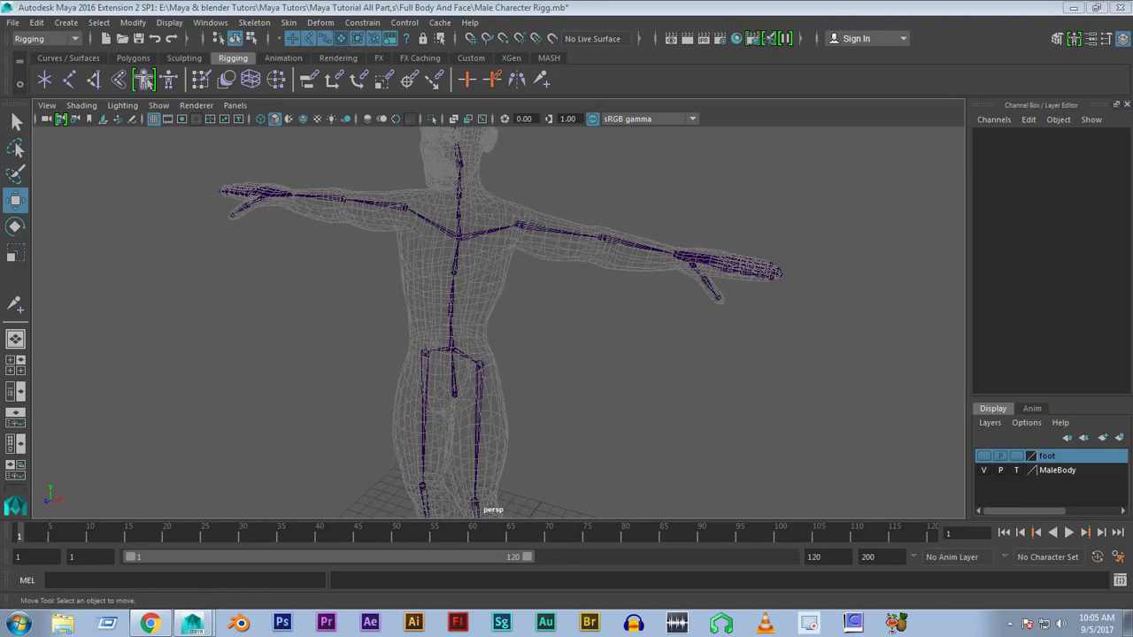
Orbit and zoom around the male character skeleton to inspect the rig
mouse_move(564, 364)
alt+mouse_down()
mouse_move(384, 318)
mouse_move(375, 295)
alt+mouse_up()
scroll(431, 362, up, 3)
scroll(441, 350, up, 2)
mouse_move(440, 349)
alt+mouse_down()
mouse_move(413, 296)
mouse_move(473, 377)
mouse_move(352, 323)
mouse_move(390, 309)
mouse_move(412, 398)
mouse_move(430, 380)
mouse_move(399, 372)
mouse_move(301, 247)
alt+mouse_up()
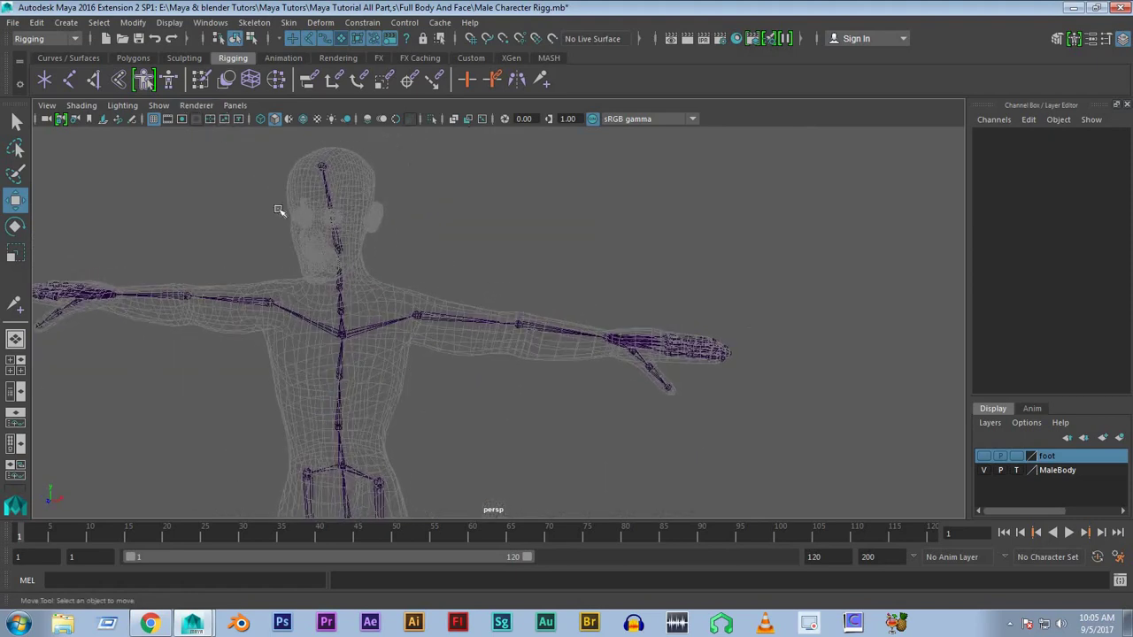
mouse_move(223, 216)
alt+mouse_down()
mouse_move(361, 336)
mouse_move(354, 314)
mouse_move(457, 354)
alt+mouse_up()
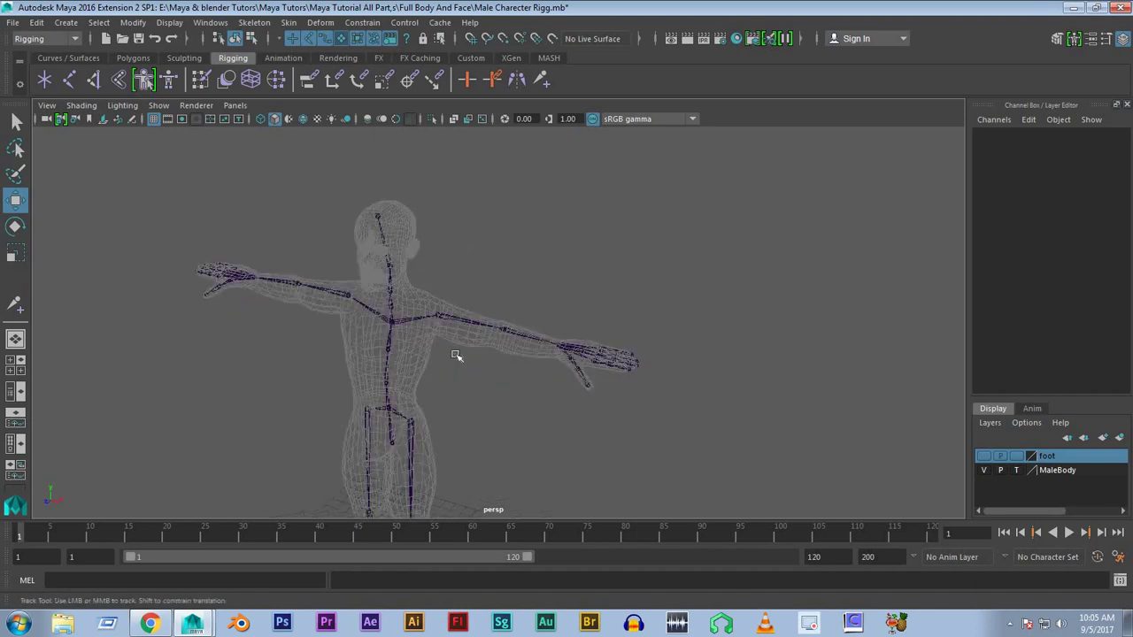
alt+middle_drag(457, 354, 451, 411)
mouse_move(451, 411)
alt+mouse_down()
mouse_move(435, 412)
mouse_move(324, 334)
mouse_move(348, 342)
mouse_move(294, 316)
mouse_move(223, 357)
alt+mouse_up()
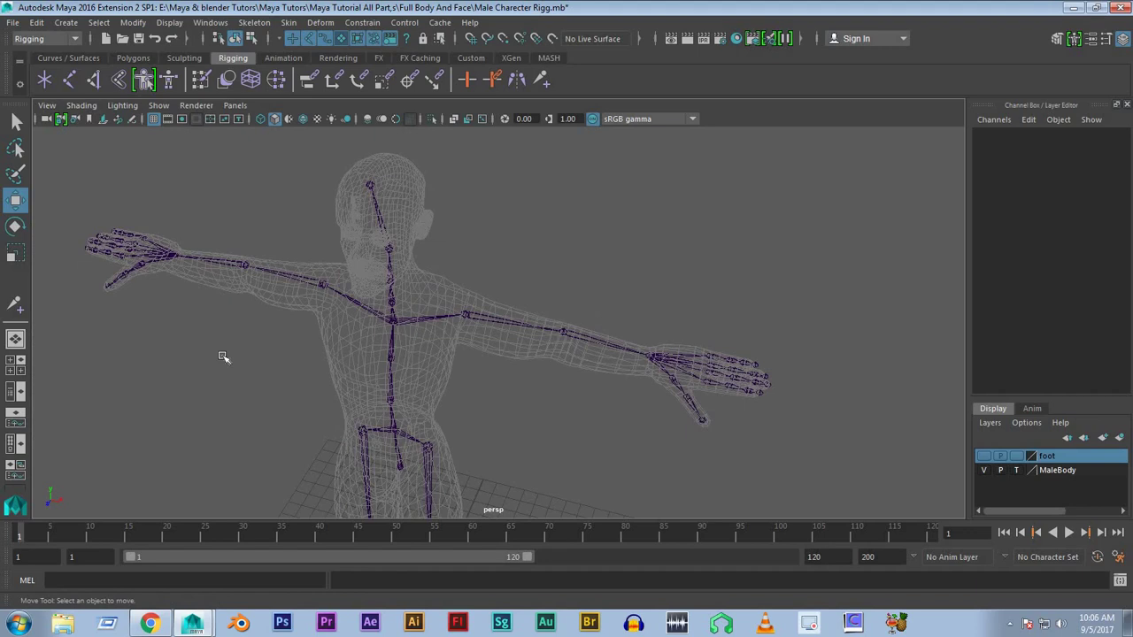
mouse_move(212, 332)
alt+mouse_down()
mouse_move(455, 392)
mouse_move(173, 313)
mouse_move(309, 380)
mouse_move(253, 372)
mouse_move(296, 309)
alt+mouse_up()
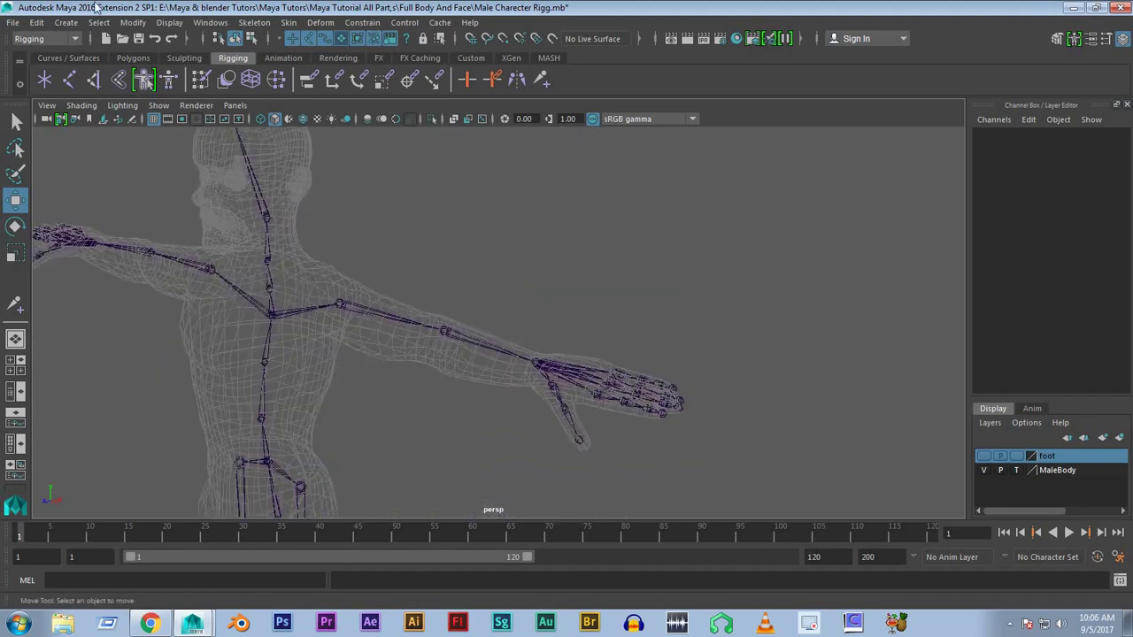
scroll(346, 339, down, 3)
scroll(120, 238, up, 3)
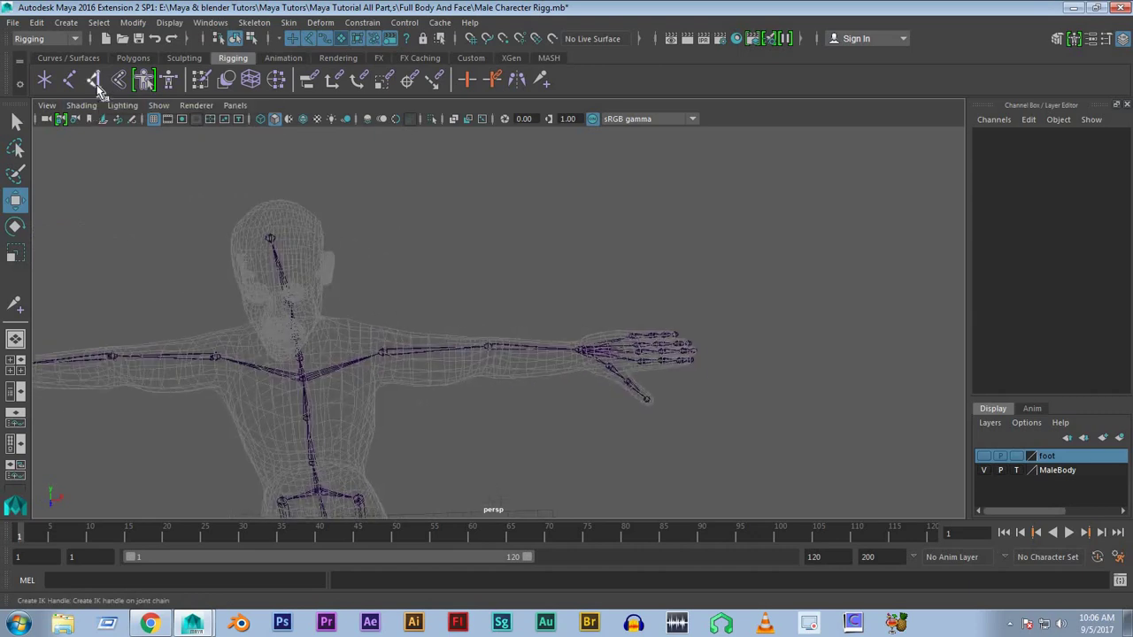
Show the IK Handle Tool settings and keep Rotate-Plane Solver as the current solver
double_click(99, 89)
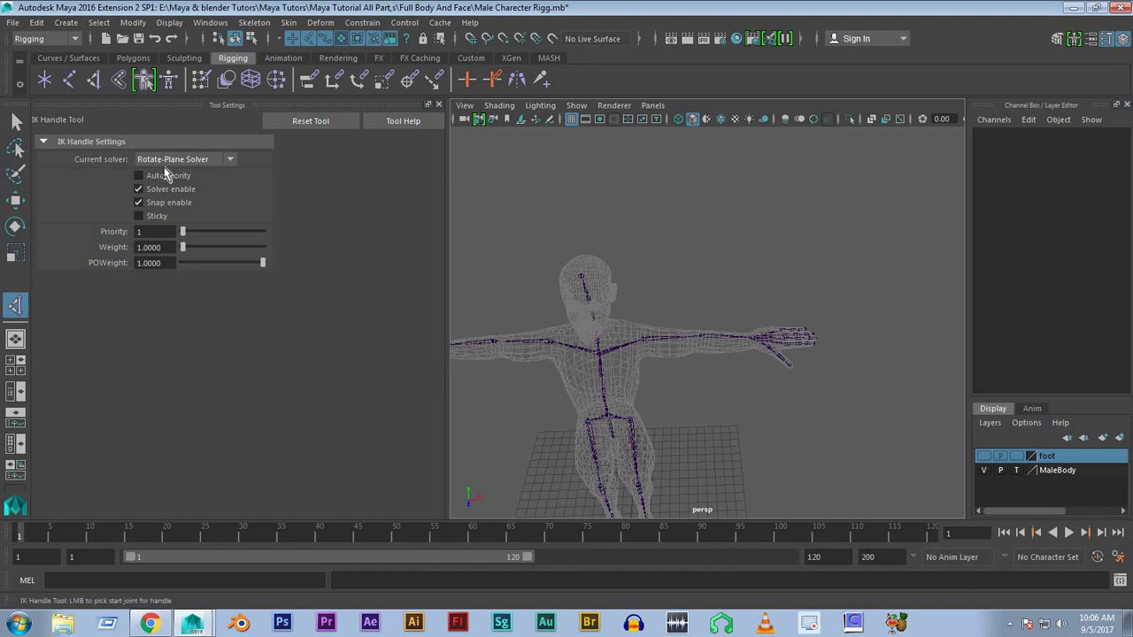
click(200, 161)
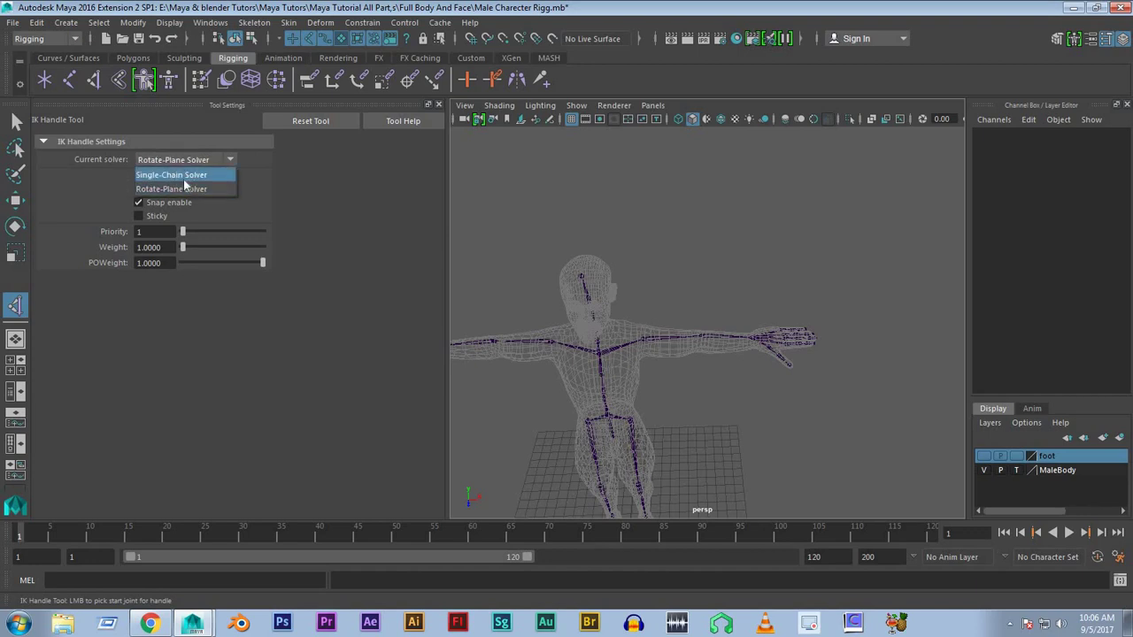
click(392, 236)
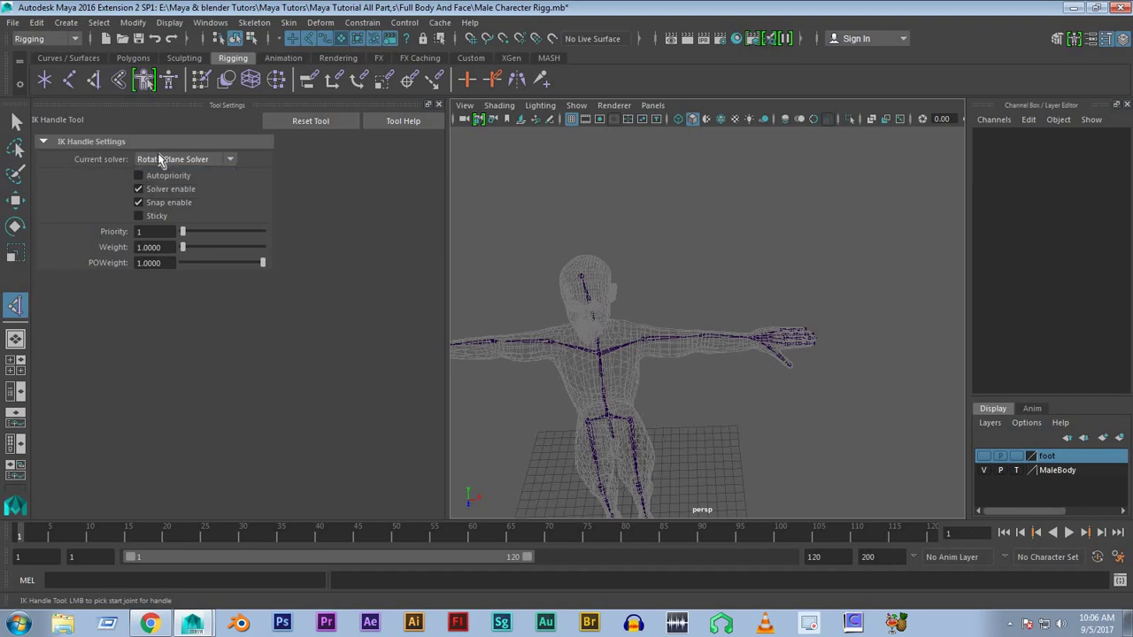
click(162, 160)
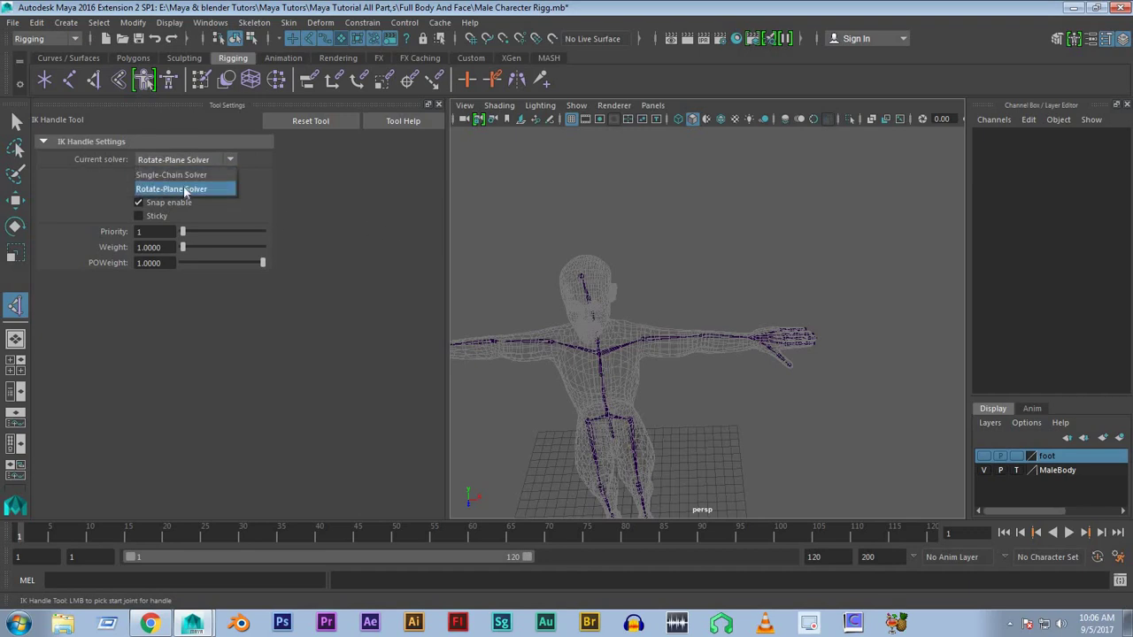
click(185, 191)
Create ikHandle1 from the shoulder joint to the wrist joint on one arm
alt+drag(656, 383, 549, 221)
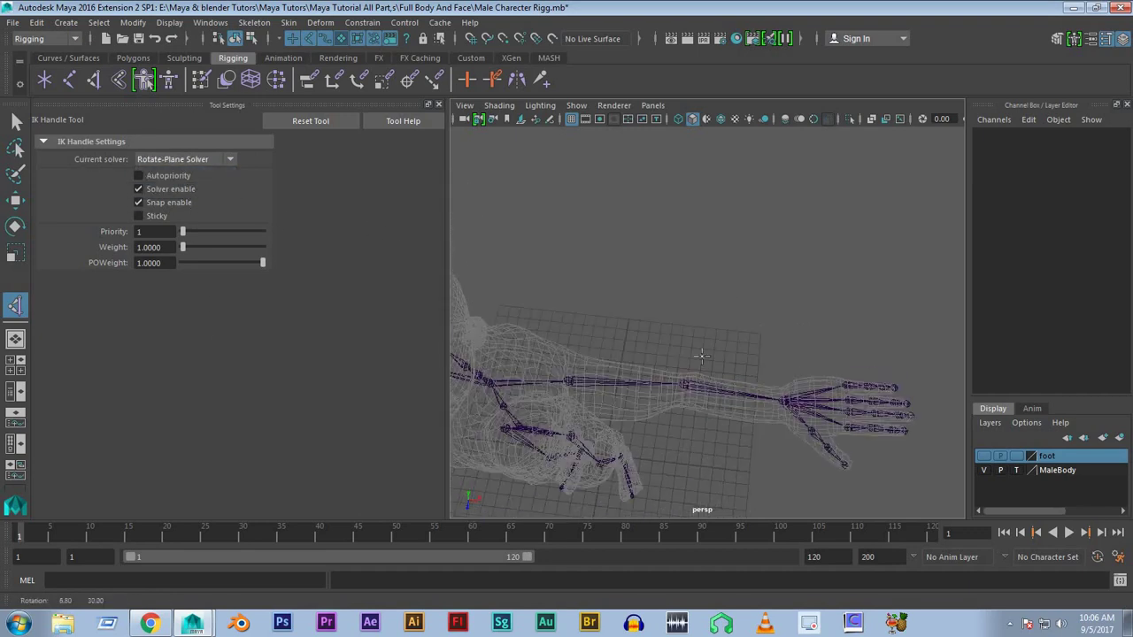
click(440, 106)
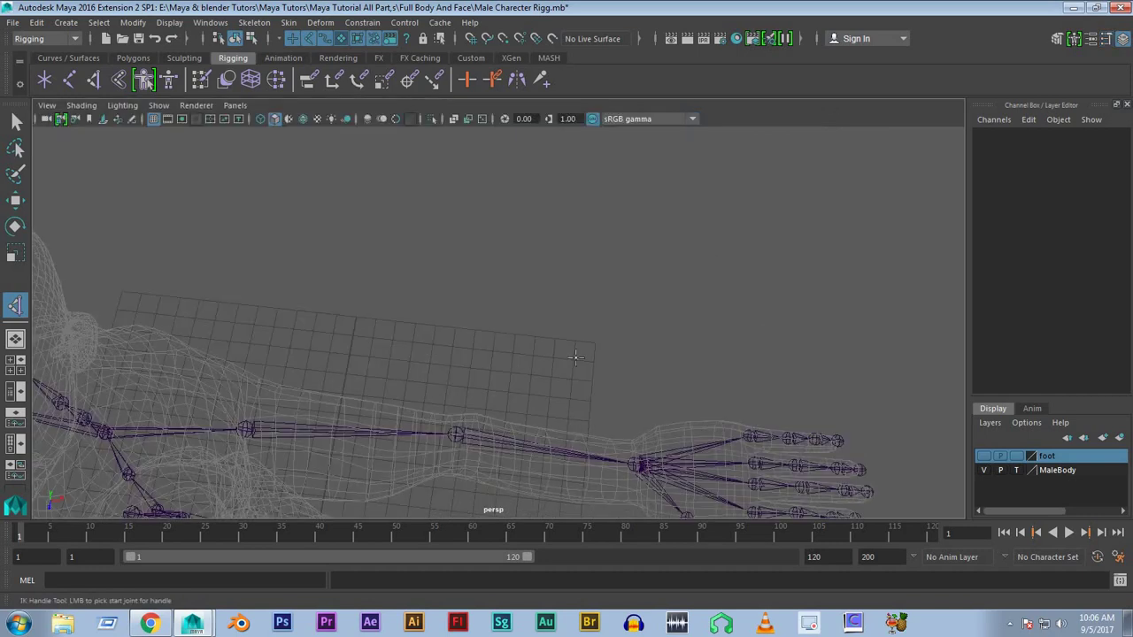
alt+drag(457, 190, 422, 320)
scroll(422, 320, up, 3)
scroll(485, 258, up, 3)
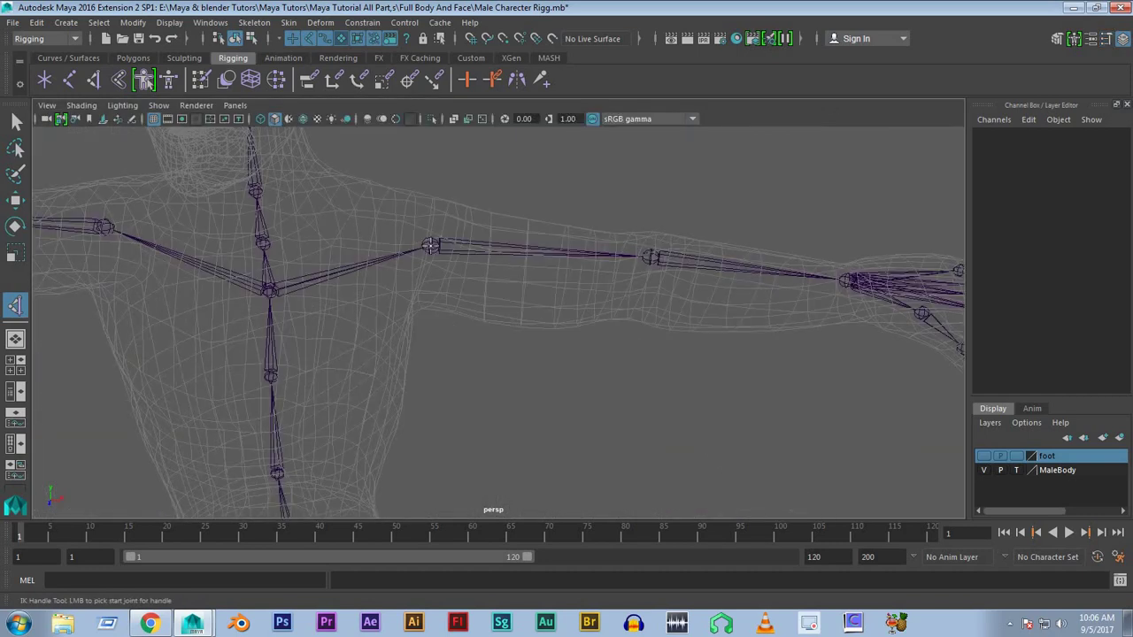
click(431, 246)
key(f)
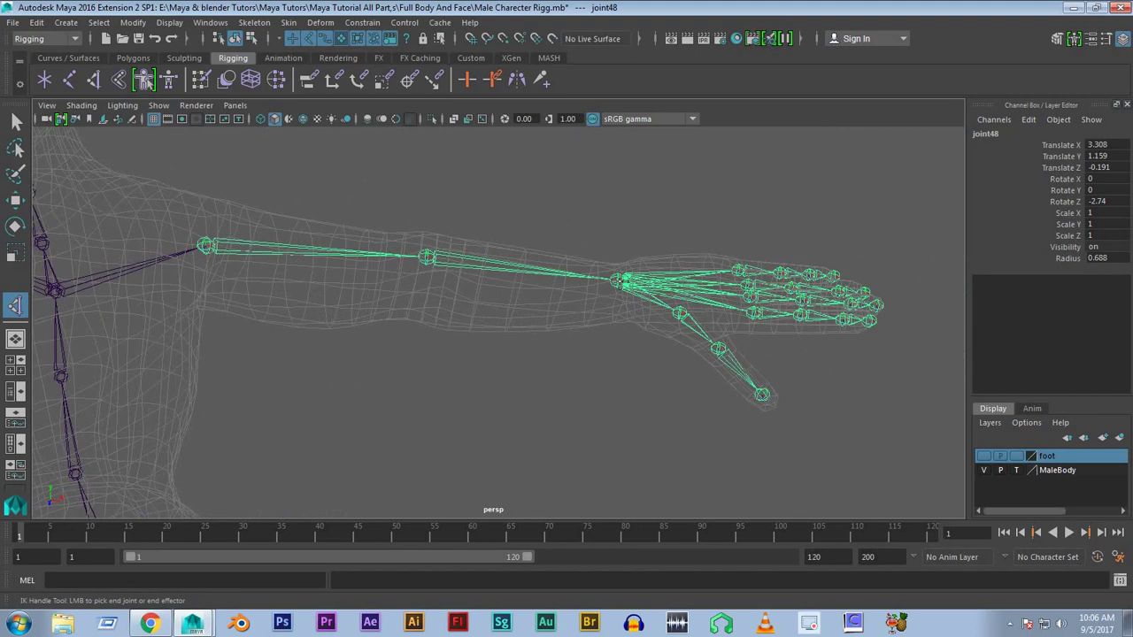
click(623, 282)
Drag ikHandle1 to test the arm bending, then undo the test move
scroll(617, 278, down, 3)
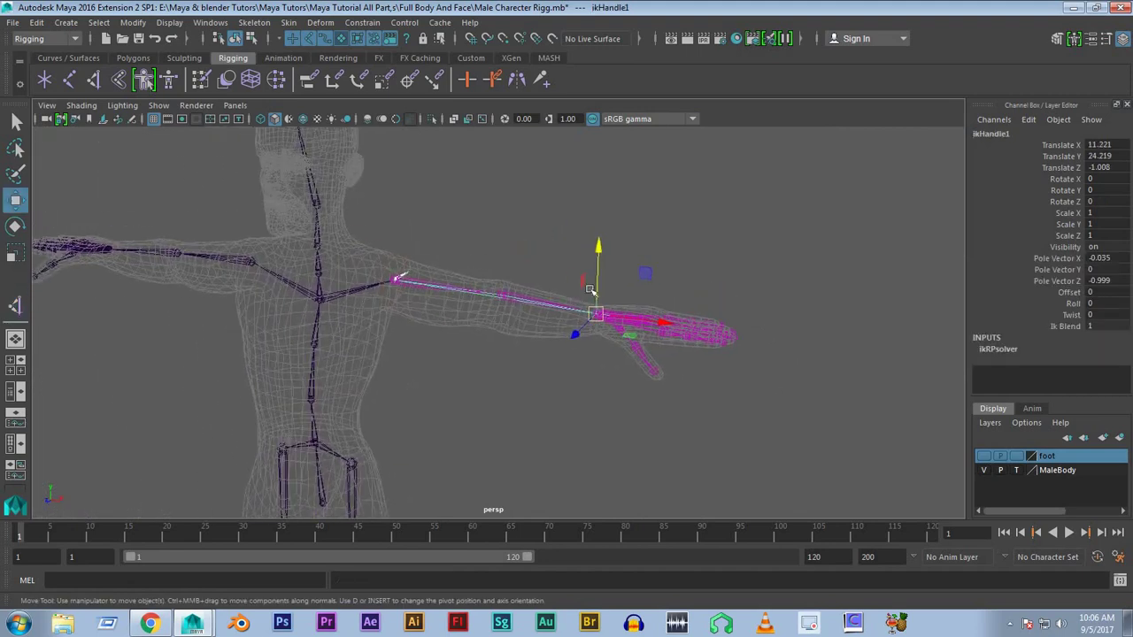
scroll(708, 289, up, 4)
drag(841, 279, 798, 298)
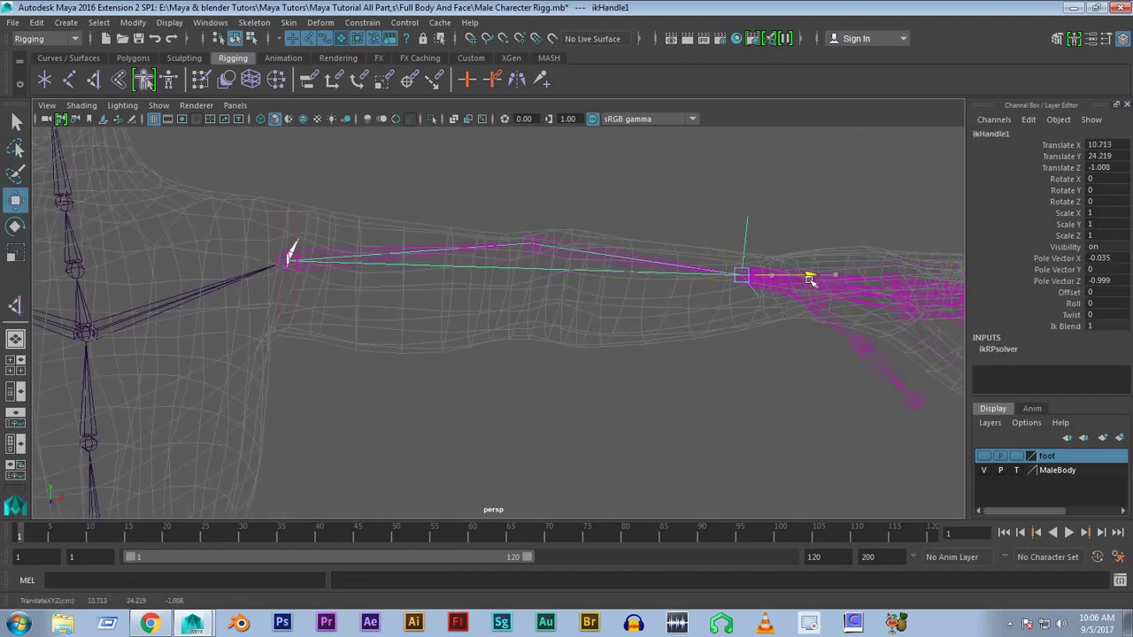
key(ctrl+z)
scroll(701, 387, down, 5)
mouse_move(700, 387)
alt+mouse_down()
mouse_move(662, 388)
mouse_move(554, 354)
alt+mouse_up()
key(ctrl+z)
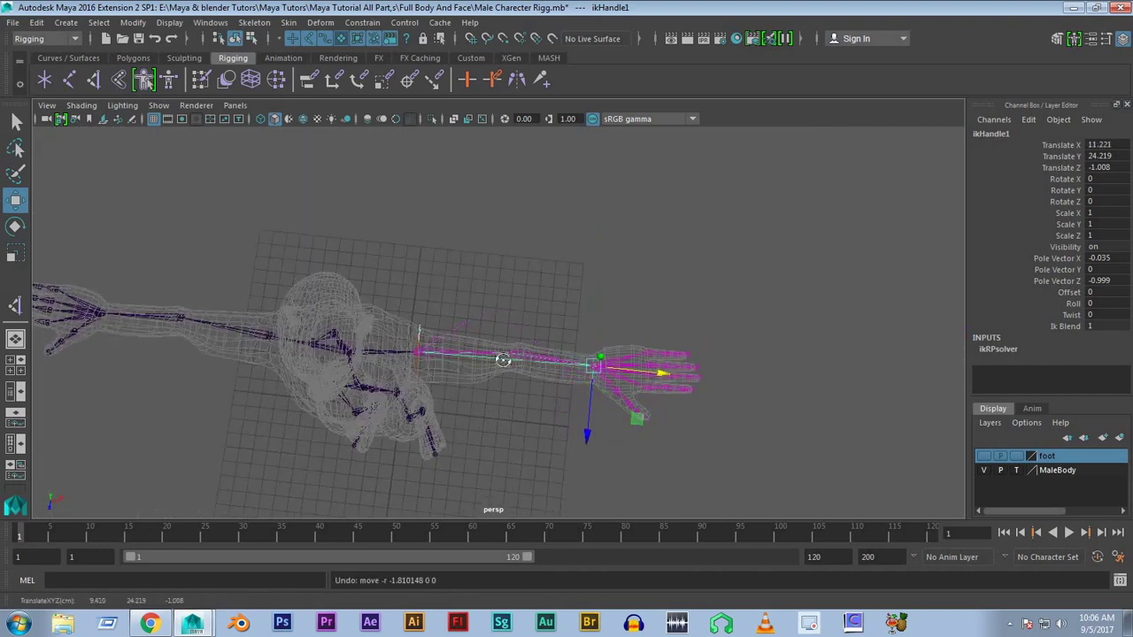
scroll(553, 335, up, 4)
mouse_move(632, 375)
alt+mouse_down()
mouse_move(553, 335)
mouse_move(561, 357)
mouse_move(610, 336)
mouse_move(627, 245)
mouse_move(570, 278)
mouse_move(574, 293)
mouse_move(669, 291)
alt+mouse_up()
Reselect the wrist IK handle and orbit toward the head and other arm
click(573, 293)
click(733, 301)
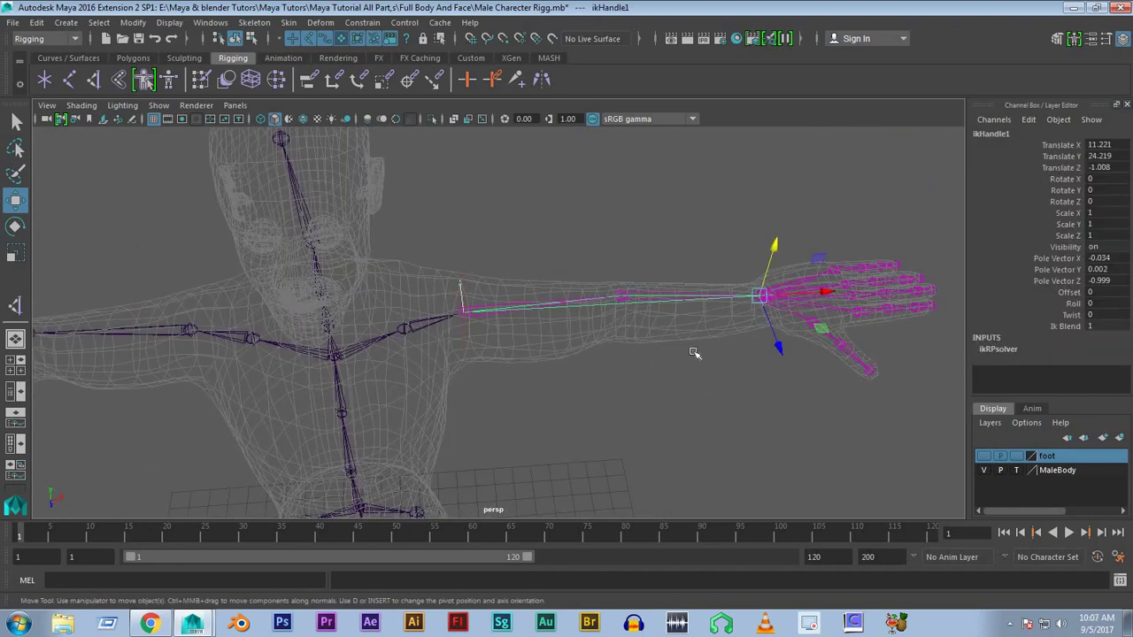
mouse_move(696, 354)
alt+mouse_down()
mouse_move(696, 299)
mouse_move(646, 356)
mouse_move(774, 331)
alt+mouse_up()
click(696, 298)
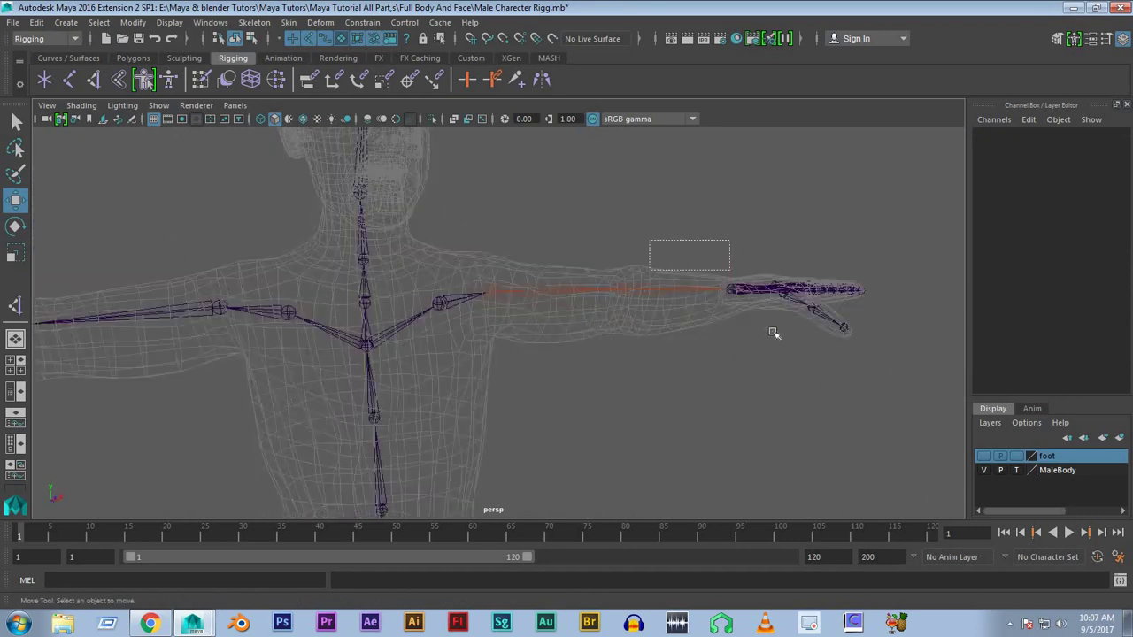
drag(655, 241, 695, 266)
mouse_move(646, 311)
alt+mouse_down()
mouse_move(711, 321)
mouse_move(532, 287)
mouse_move(746, 268)
mouse_move(587, 248)
mouse_move(731, 215)
mouse_move(412, 212)
alt+mouse_up()
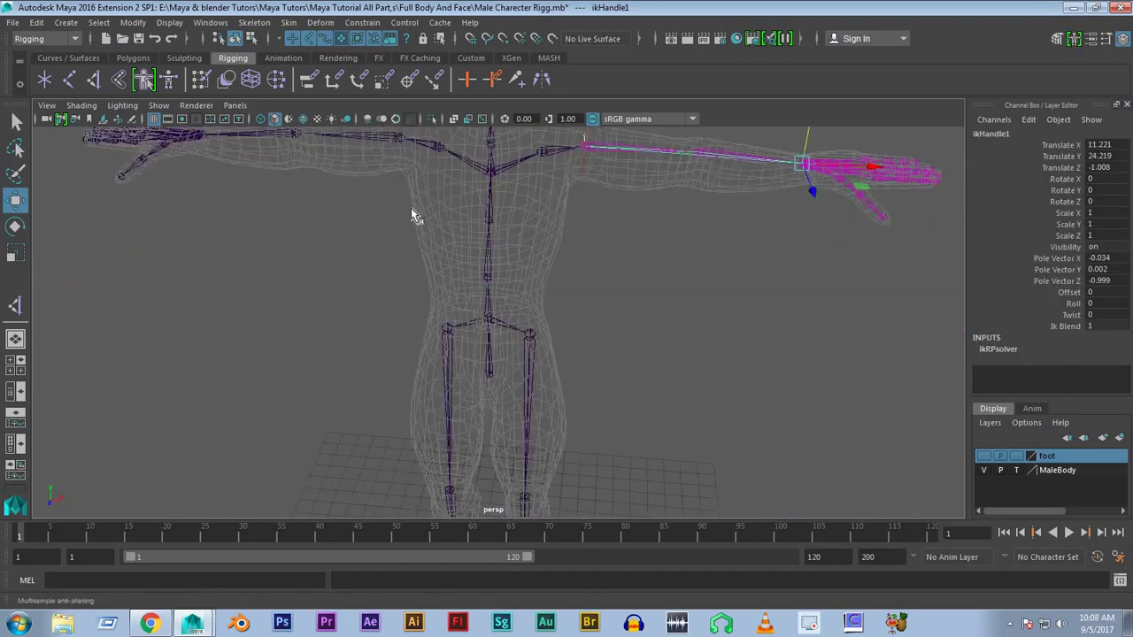
mouse_move(260, 222)
alt+mouse_down()
mouse_move(443, 380)
mouse_move(579, 407)
mouse_move(233, 197)
mouse_move(461, 240)
alt+mouse_up()
Create ikHandle2 from the other shoulder joint to its wrist
double_click(15, 306)
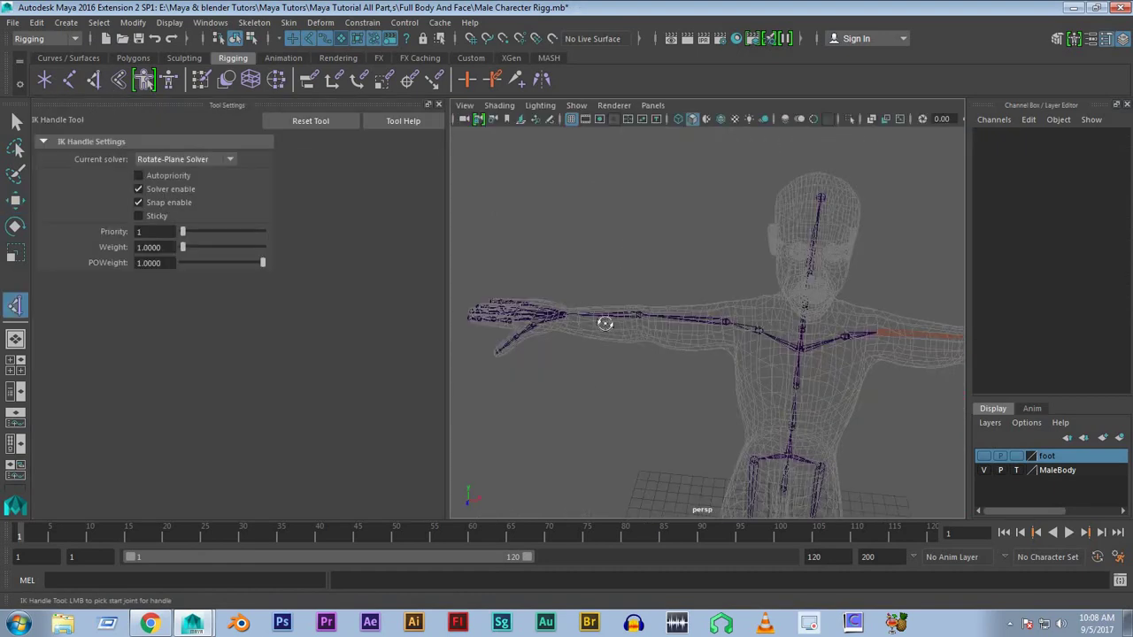
mouse_move(607, 321)
alt+mouse_down()
mouse_move(691, 293)
mouse_move(799, 332)
mouse_move(801, 265)
mouse_move(690, 337)
mouse_move(655, 323)
alt+mouse_up()
click(792, 254)
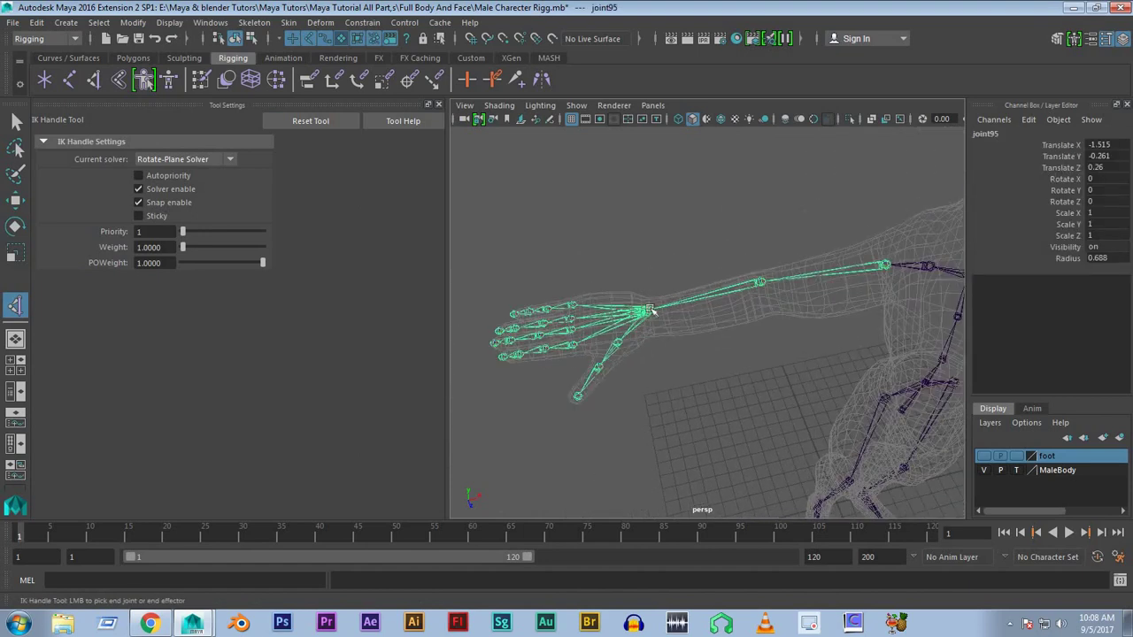
click(649, 310)
Hide the tool settings and reactivate the IK Handle tool for the legs
mouse_move(734, 392)
alt+mouse_down()
mouse_move(734, 362)
mouse_move(683, 278)
mouse_move(655, 349)
alt+mouse_up()
scroll(684, 277, up, 3)
scroll(652, 356, up, 2)
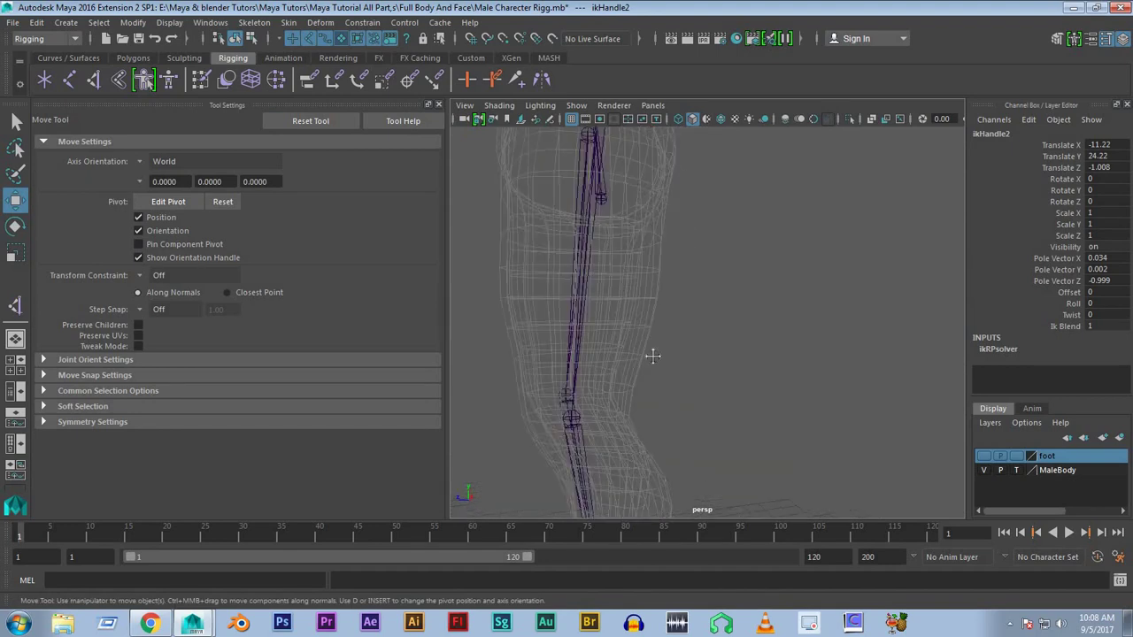
scroll(653, 356, down, 5)
alt+drag(713, 384, 713, 412)
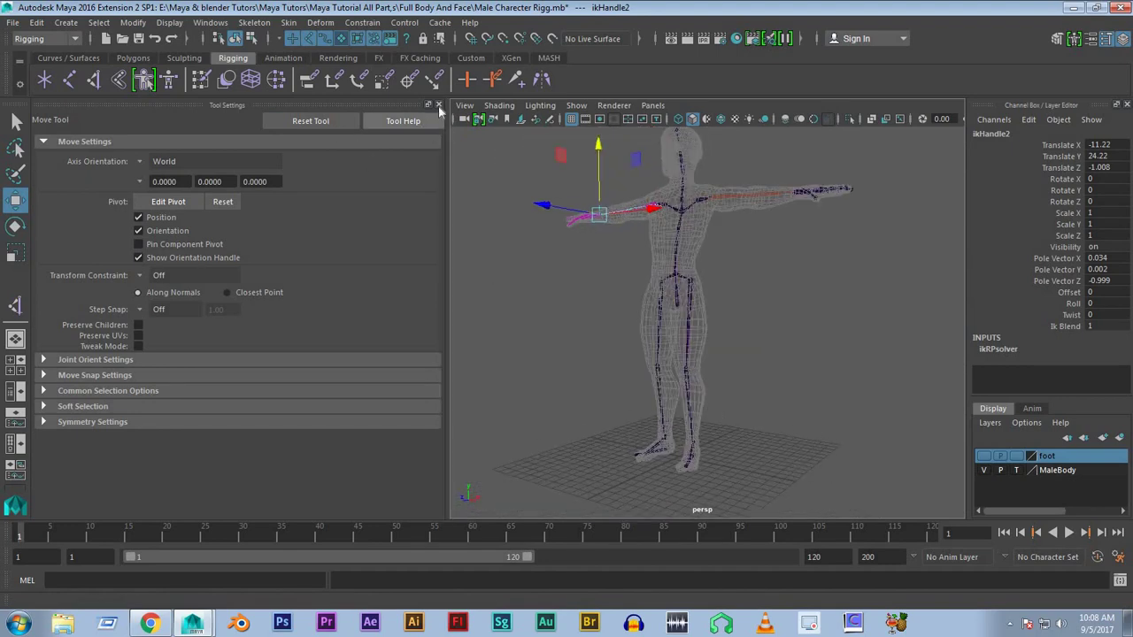
click(438, 104)
click(95, 80)
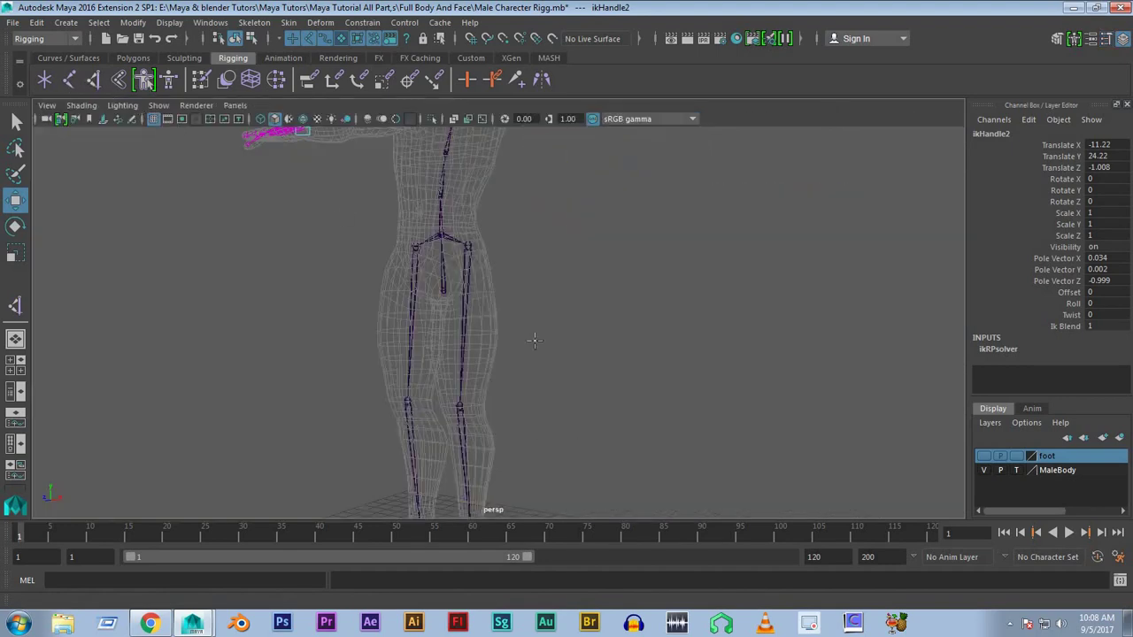
scroll(463, 228, up, 1)
Create a leg IK handle from the top leg joint to the ankle, then deselect it
click(473, 329)
alt+middle_drag(472, 328, 478, 221)
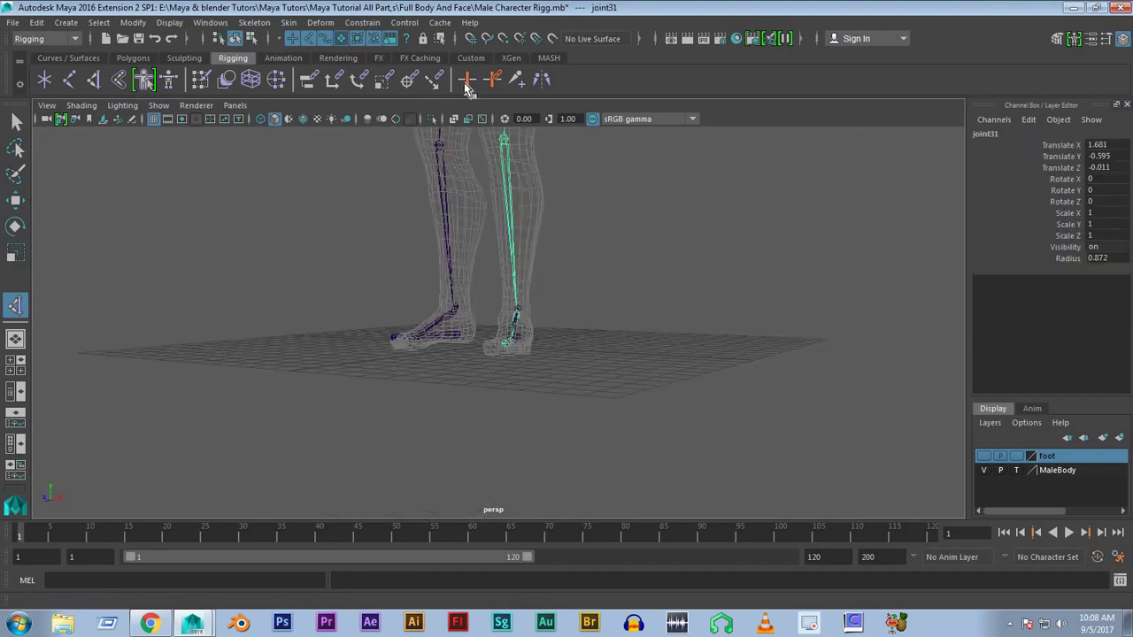
scroll(566, 301, up, 2)
scroll(574, 297, up, 2)
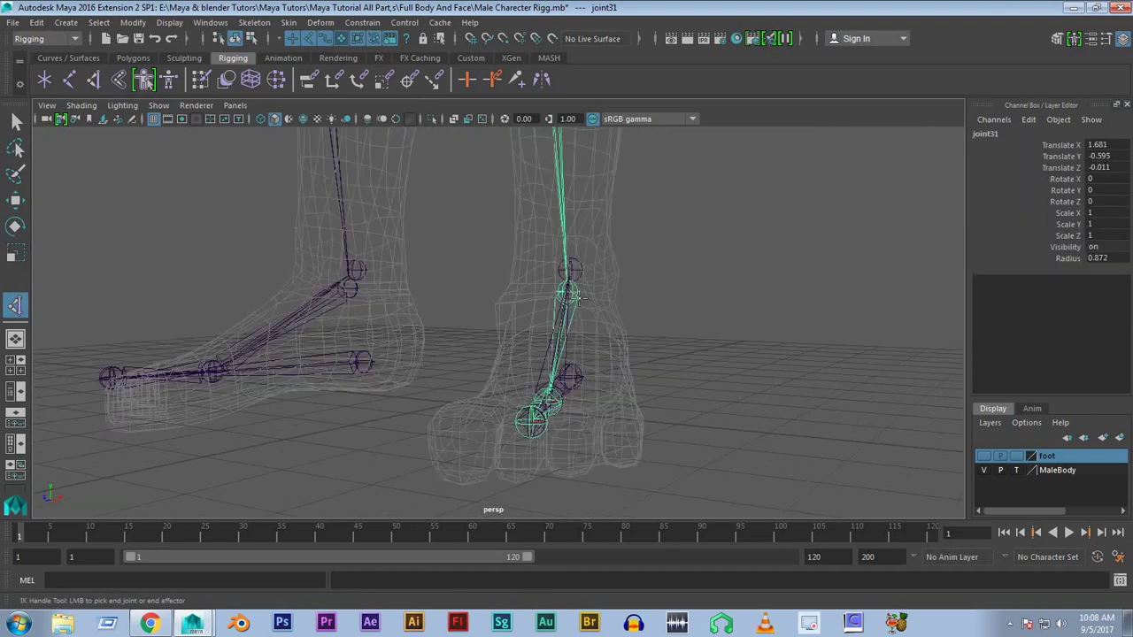
click(573, 295)
mouse_move(600, 325)
alt+mouse_down()
mouse_move(478, 294)
mouse_move(488, 275)
mouse_move(468, 339)
mouse_move(408, 347)
alt+mouse_up()
click(501, 290)
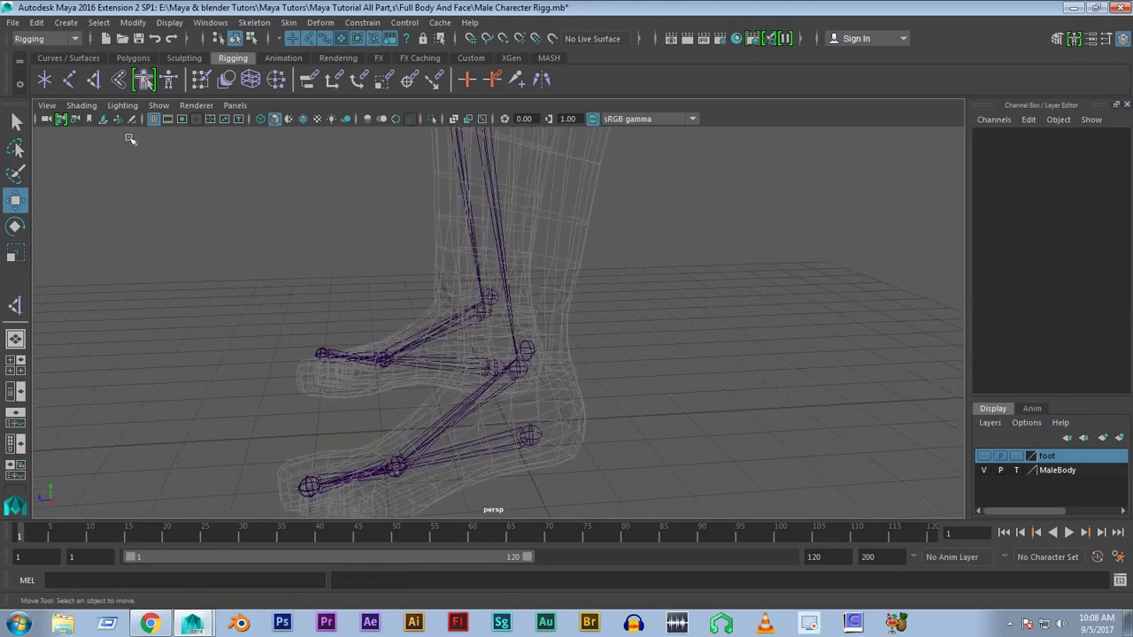
Turn on Sticky for new IK handles in the IK Handle Tool settings
double_click(93, 79)
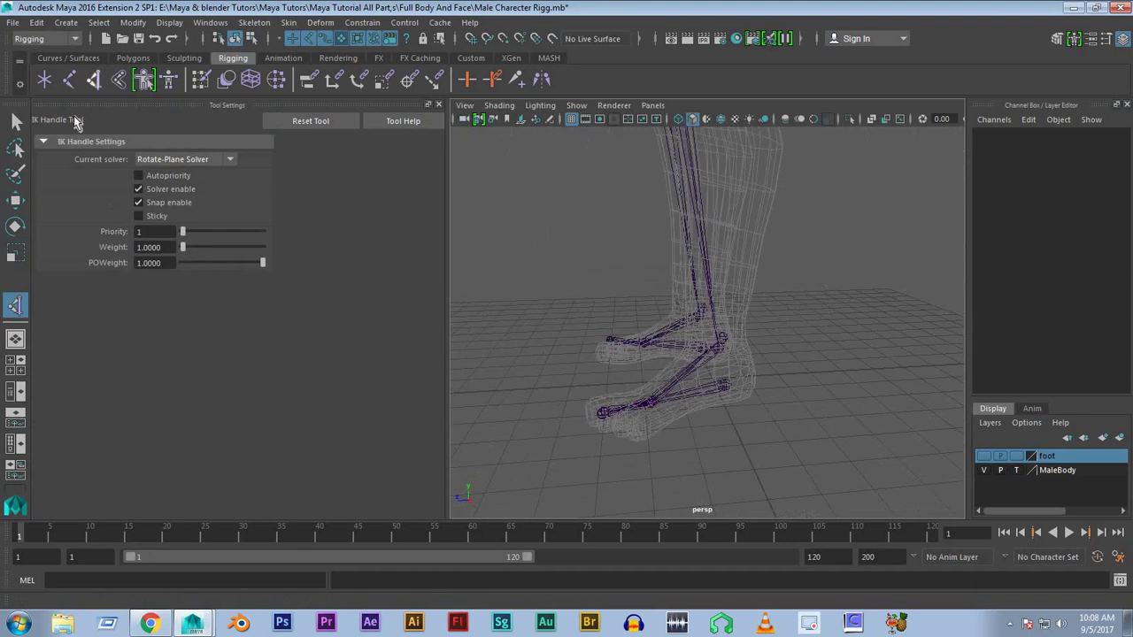
click(140, 217)
scroll(792, 385, down, 3)
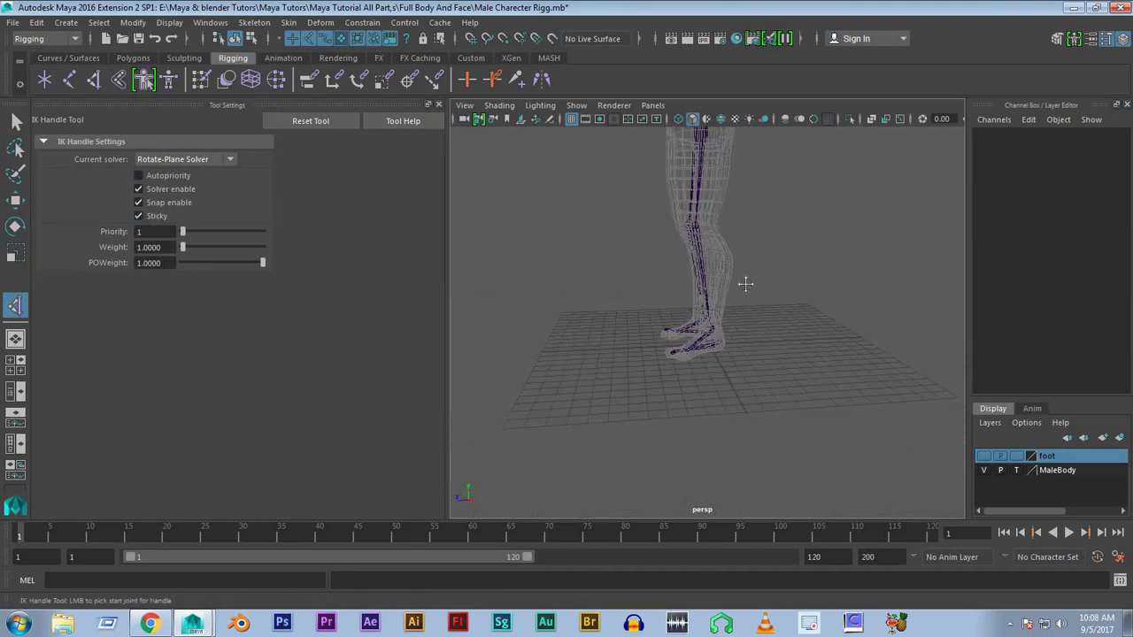
Abandon a half-started leg IK handle and clear the selection
alt+drag(746, 283, 748, 253)
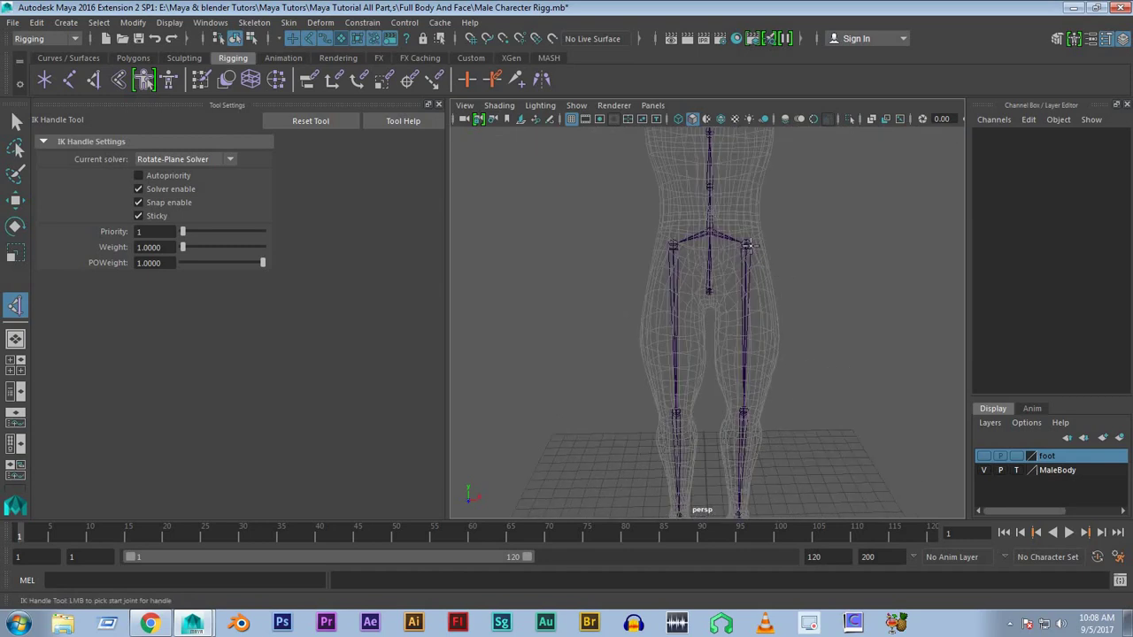
click(748, 248)
alt+drag(837, 410, 660, 396)
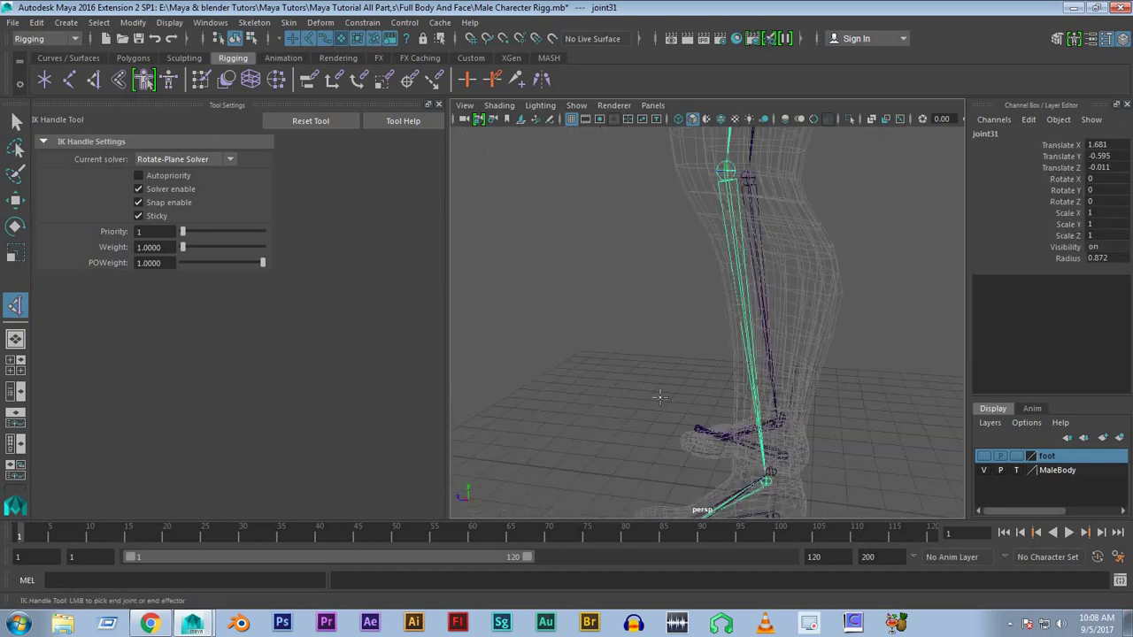
drag(792, 527, 763, 531)
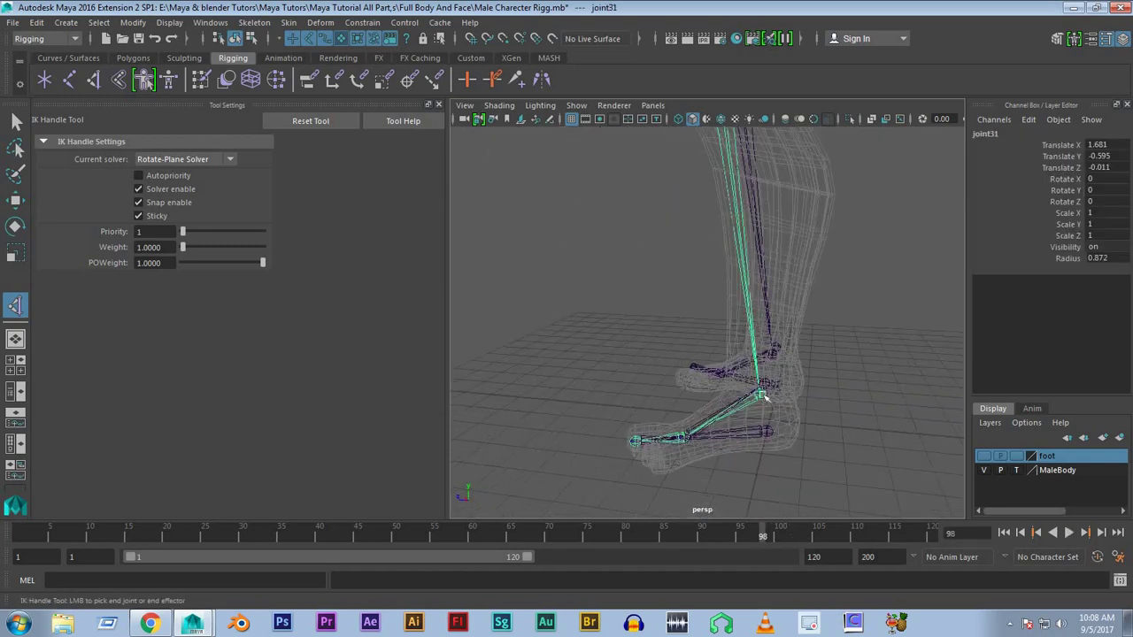
key(w)
mouse_move(765, 398)
alt+mouse_down()
mouse_move(797, 448)
mouse_move(711, 373)
alt+mouse_up()
click(821, 446)
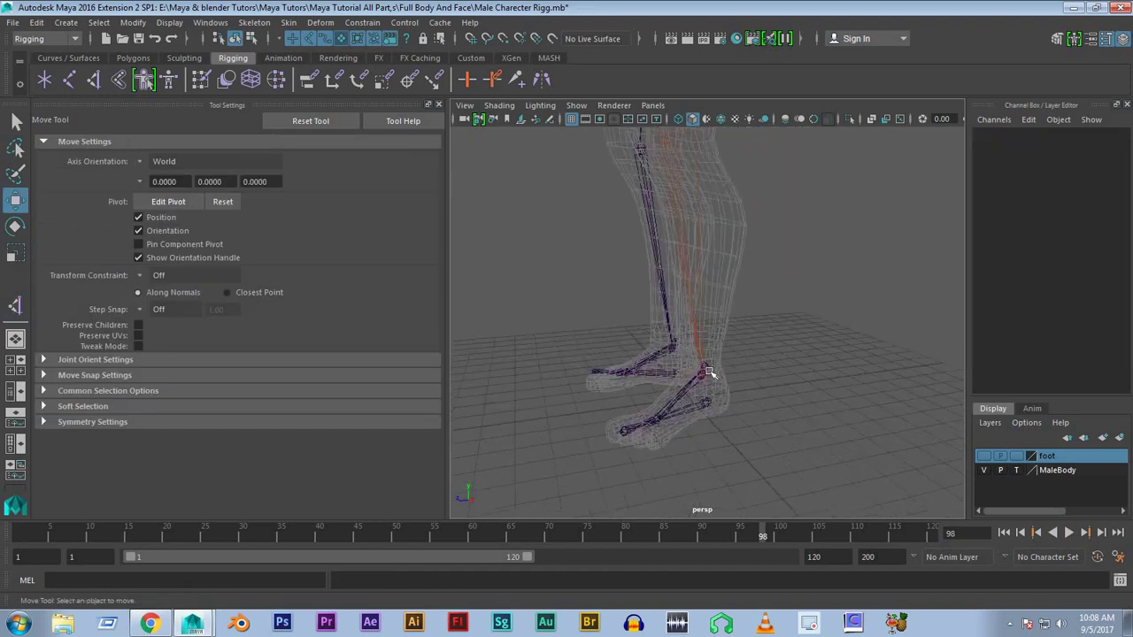
Reframe the view on the hips and feet with the tool settings panel hidden
alt+right_drag(711, 374, 817, 296)
scroll(780, 355, up, 3)
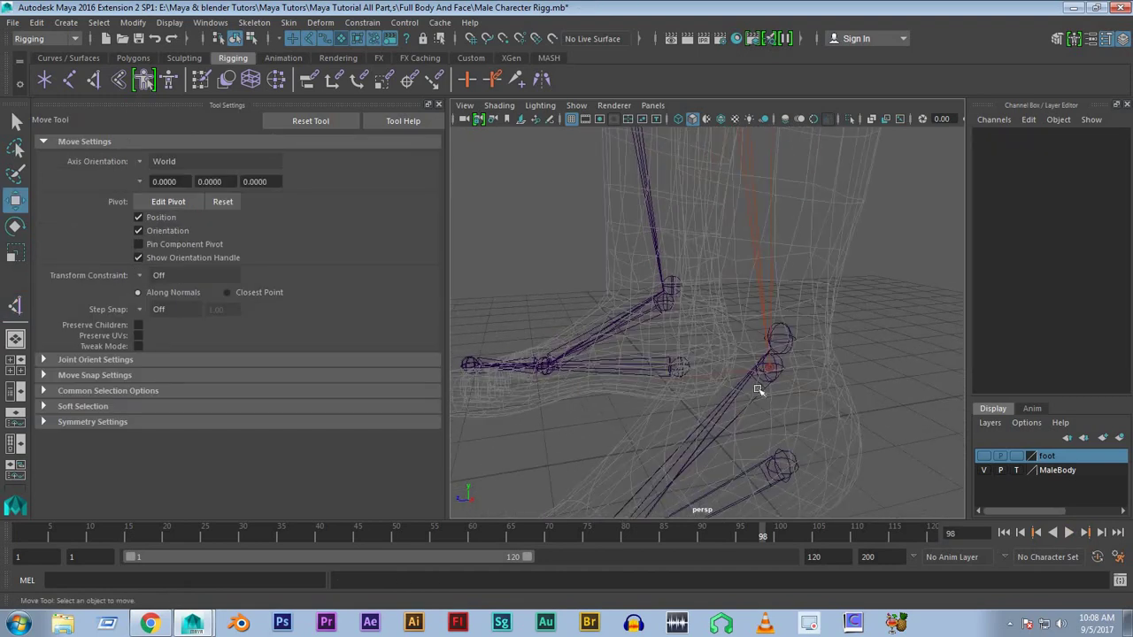
scroll(759, 390, down, 3)
scroll(703, 293, down, 3)
scroll(708, 301, down, 5)
alt+drag(699, 310, 718, 304)
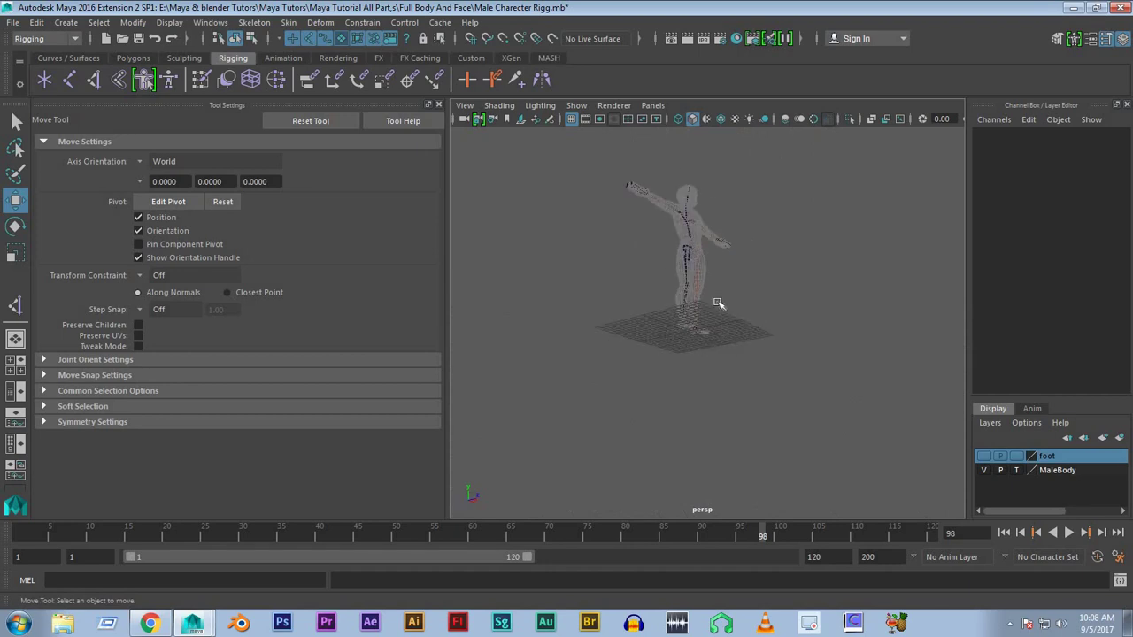
scroll(718, 304, up, 5)
scroll(764, 380, up, 2)
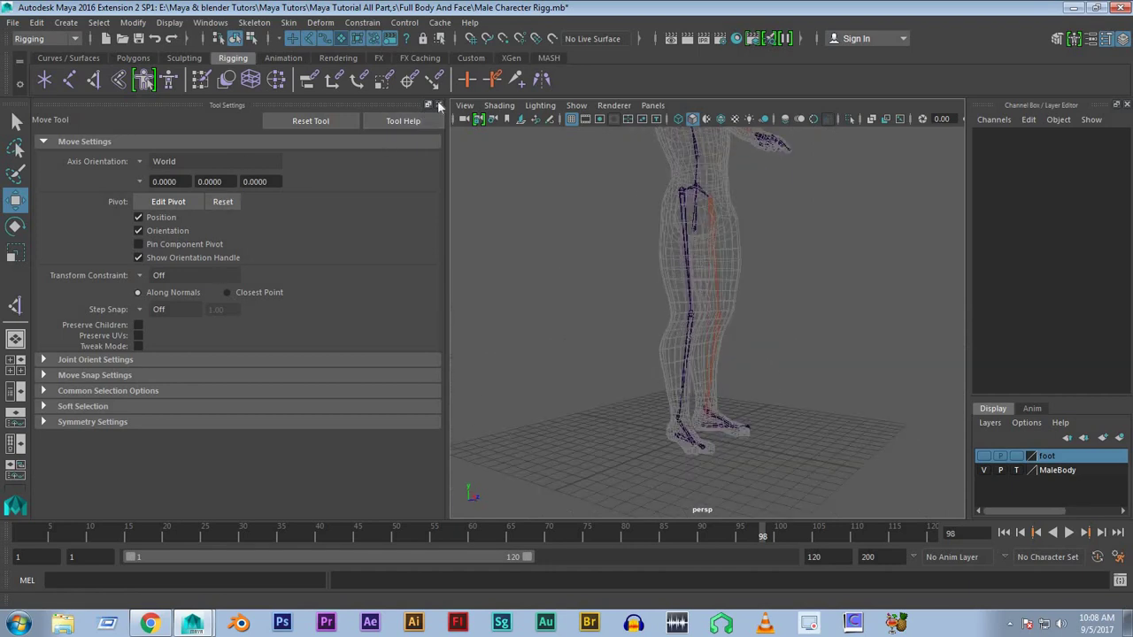
click(439, 104)
scroll(496, 336, up, 3)
Create ikHandle4 from the hip joint down to the ankle of the second leg
click(93, 80)
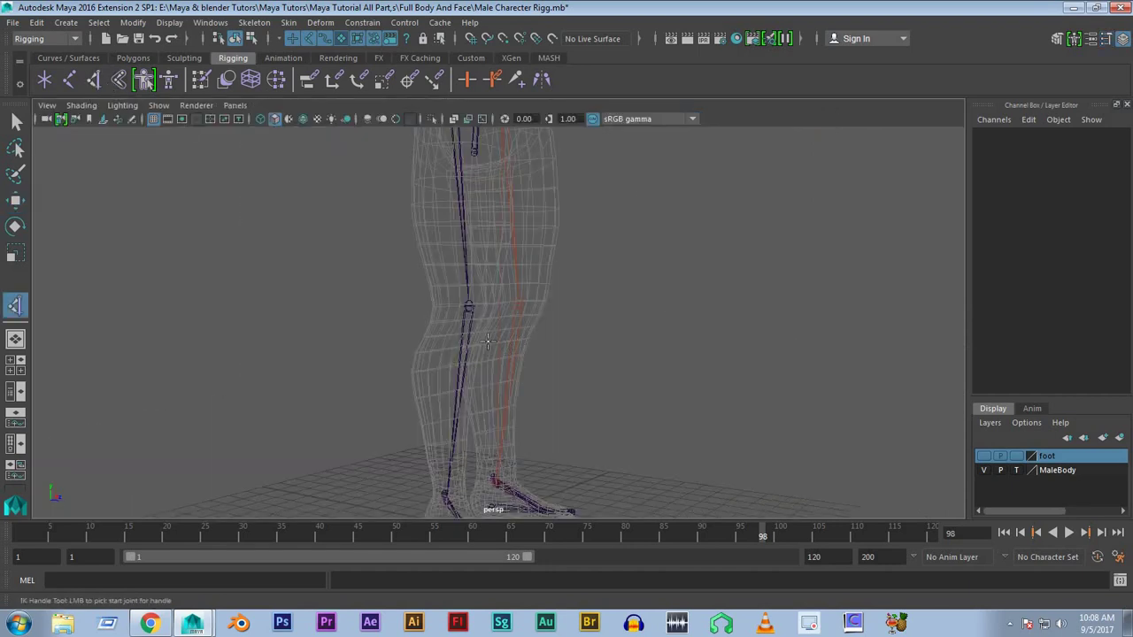
mouse_move(487, 341)
alt+mouse_down()
mouse_move(472, 255)
mouse_move(569, 328)
mouse_move(584, 354)
mouse_move(530, 435)
mouse_move(493, 316)
mouse_move(599, 366)
mouse_move(640, 405)
mouse_move(572, 364)
mouse_move(463, 324)
mouse_move(467, 458)
alt+mouse_up()
click(464, 228)
scroll(464, 228, down, 3)
scroll(554, 340, up, 3)
click(556, 345)
key(w)
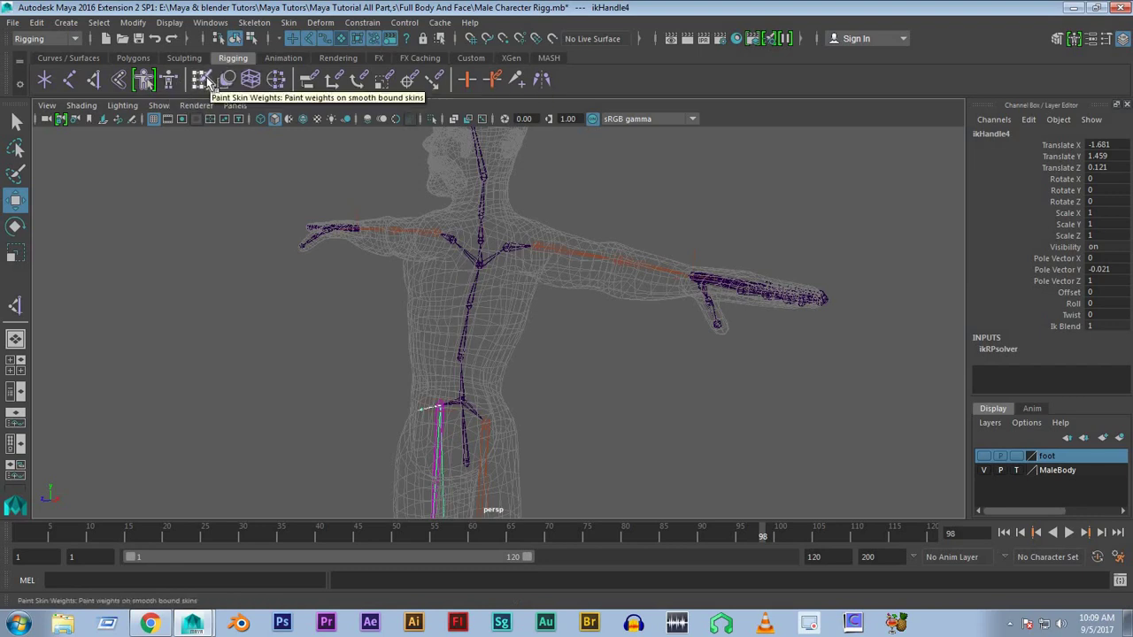
Activate the IK Spline Handle Tool with 1 span, Linear twist, and auto-created, auto-simplified curves
click(257, 22)
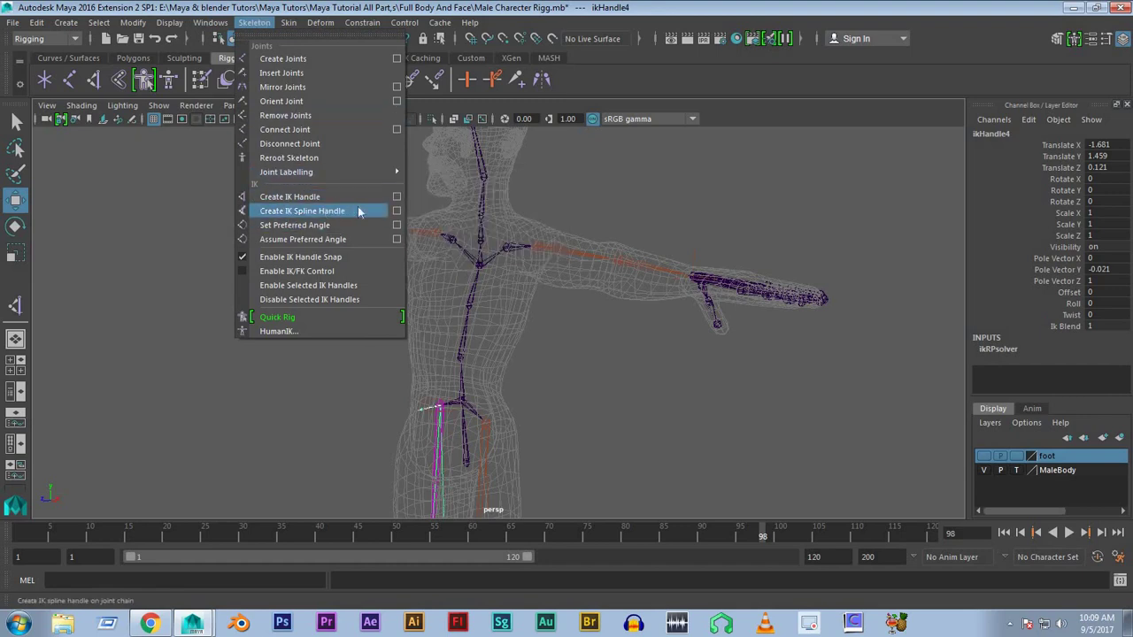
click(395, 213)
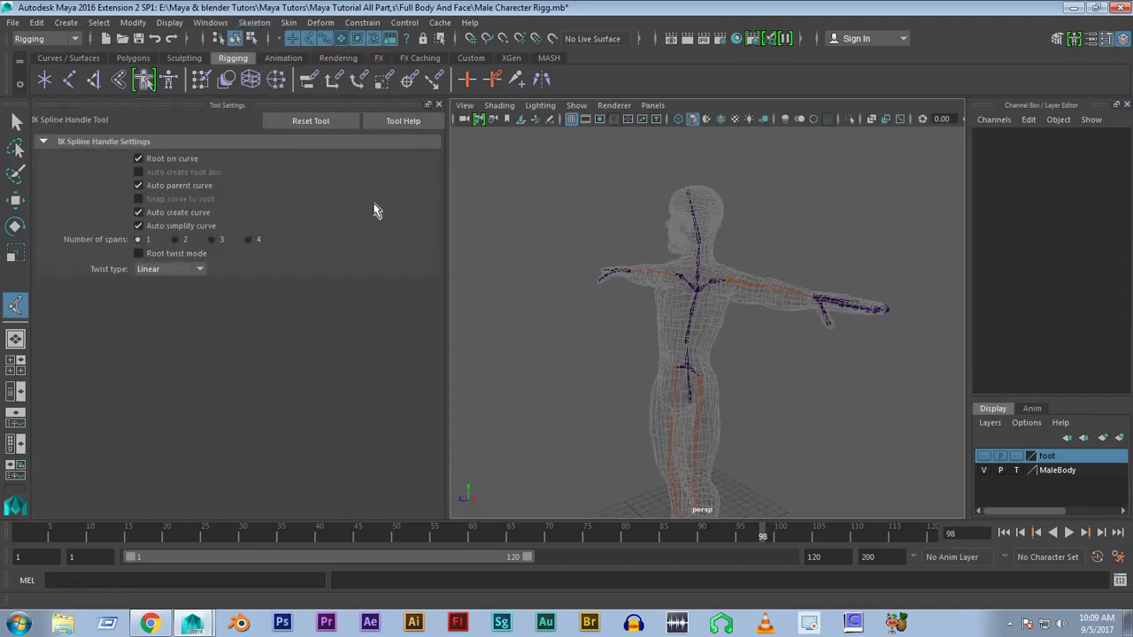
click(296, 24)
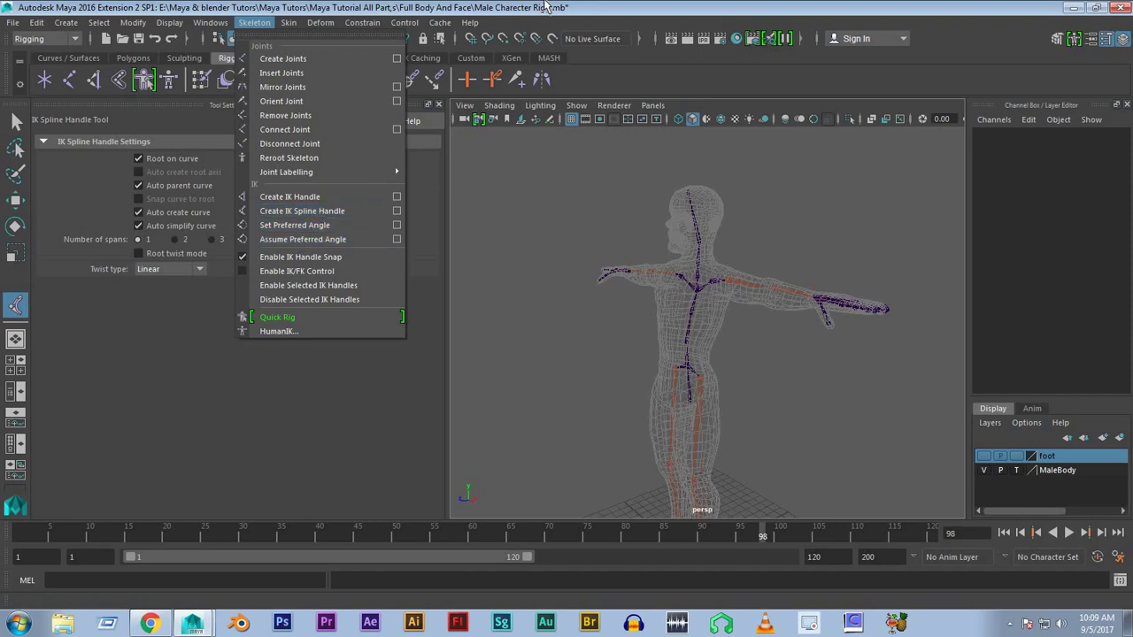
click(558, 60)
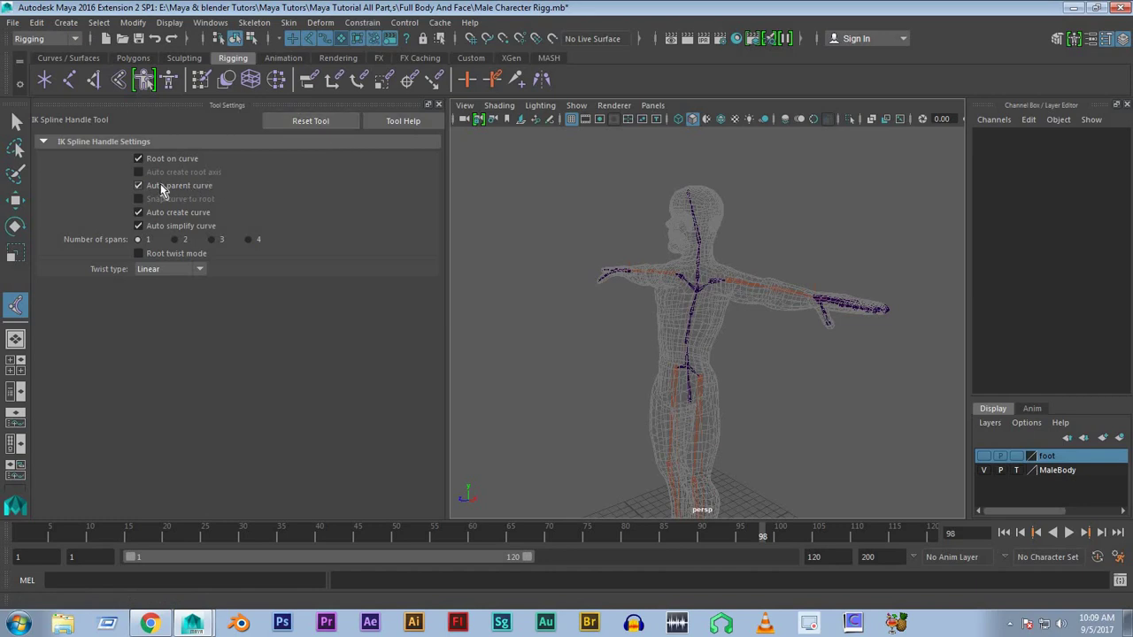
Create spline IK ikHandle5 from the base to the top spine joint, generating curve1
scroll(670, 330, up, 5)
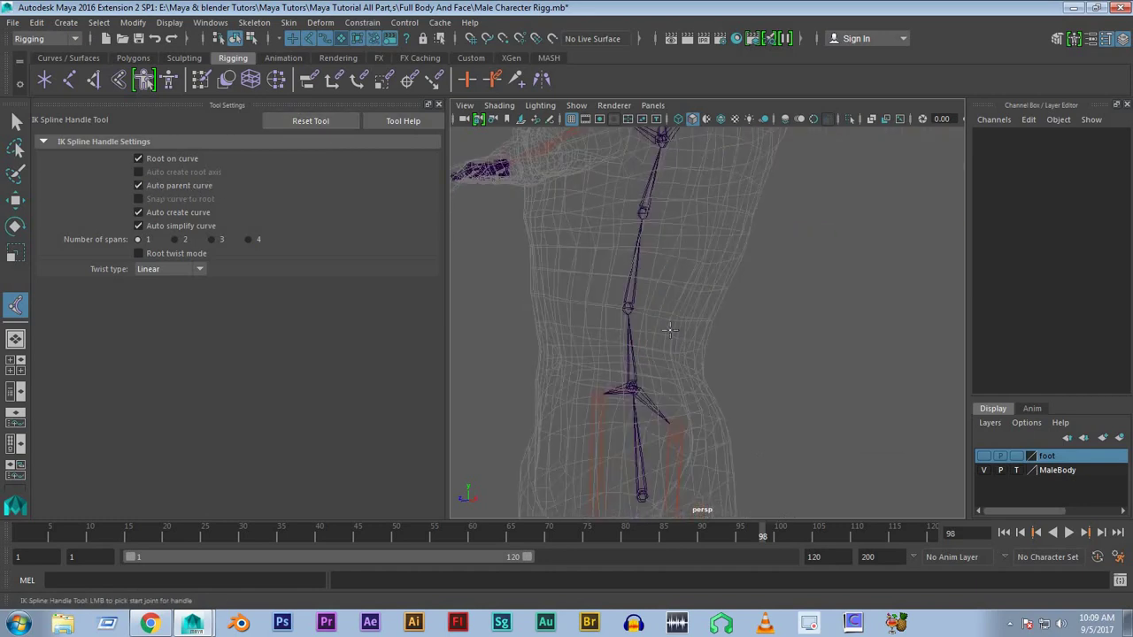
click(647, 335)
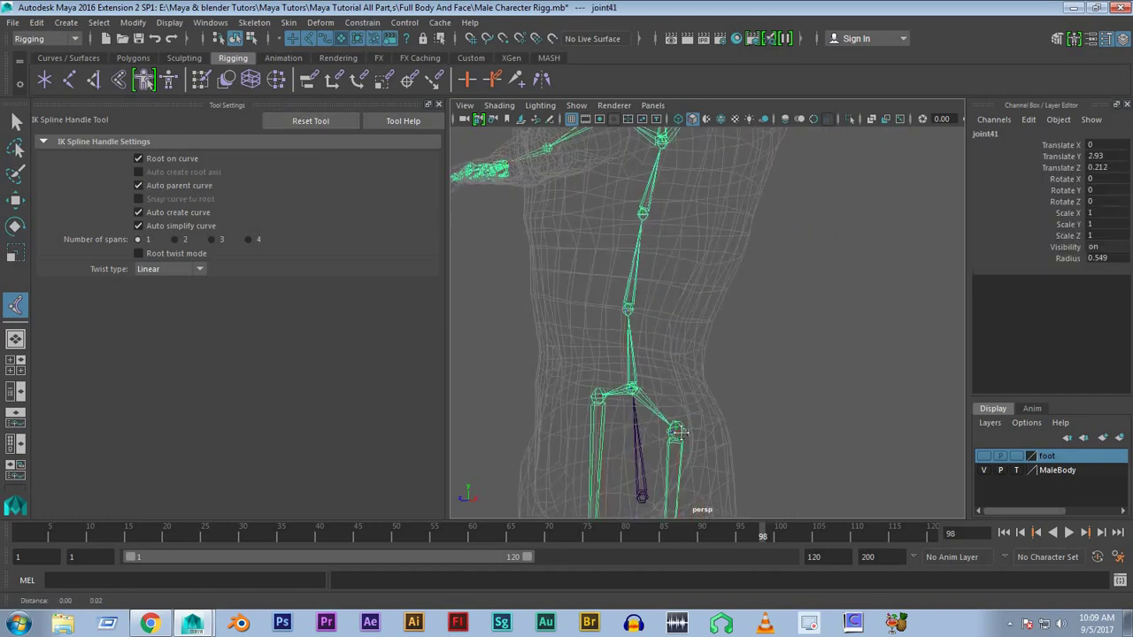
alt+middle_drag(646, 335, 675, 324)
scroll(676, 324, up, 3)
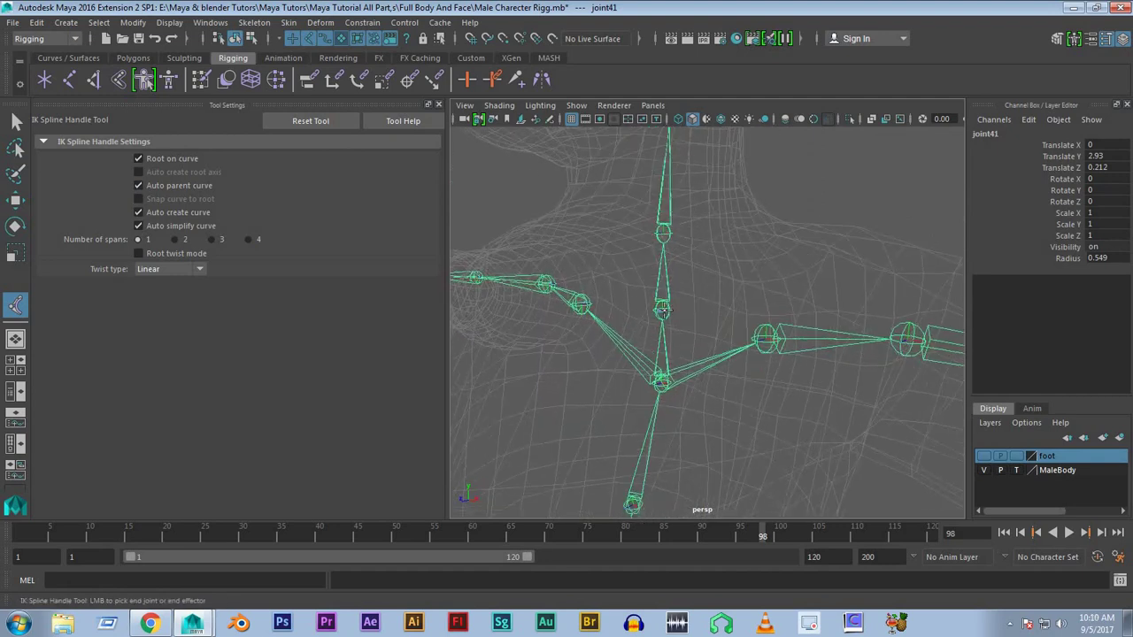
click(662, 310)
key(w)
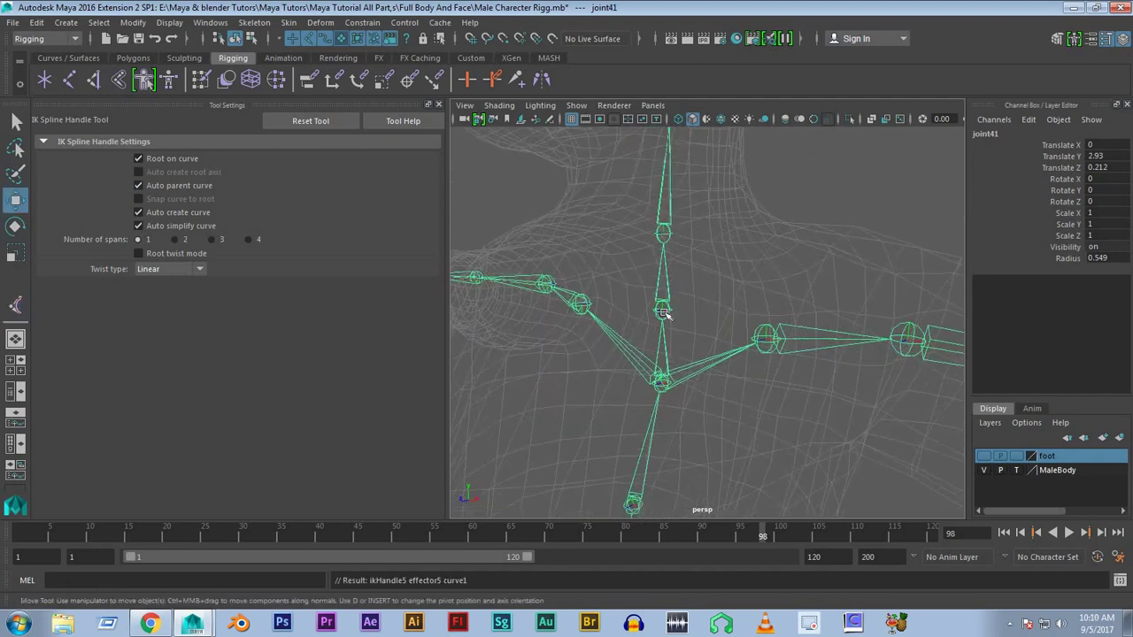
scroll(662, 310, down, 5)
alt+drag(728, 286, 694, 298)
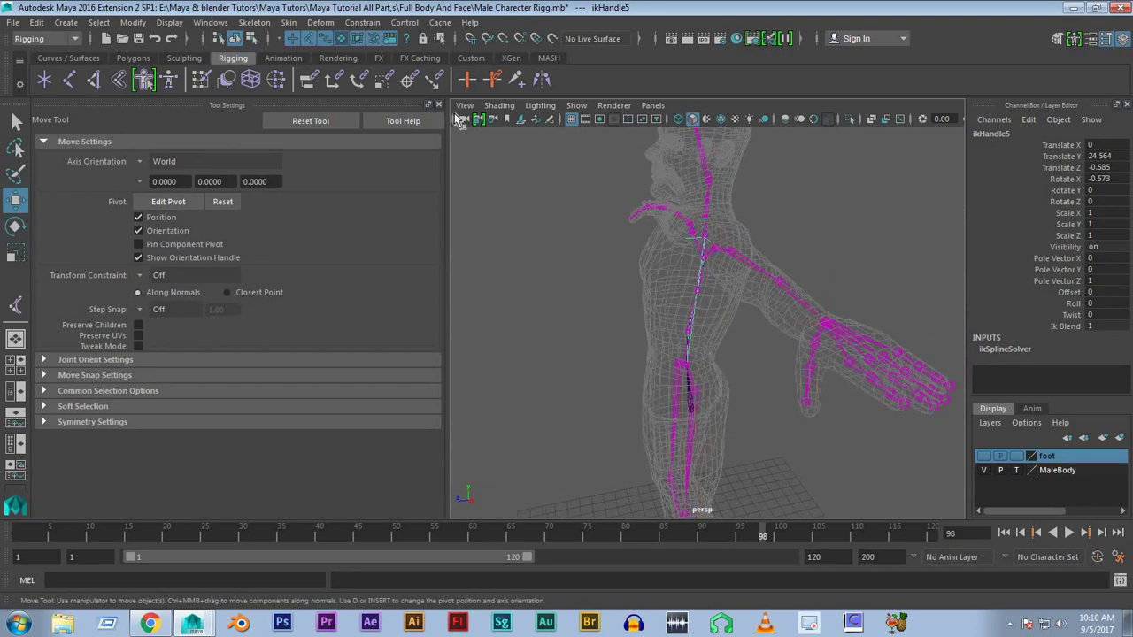
Select curve1 and switch it to Control Vertex editing
click(438, 105)
scroll(473, 392, up, 3)
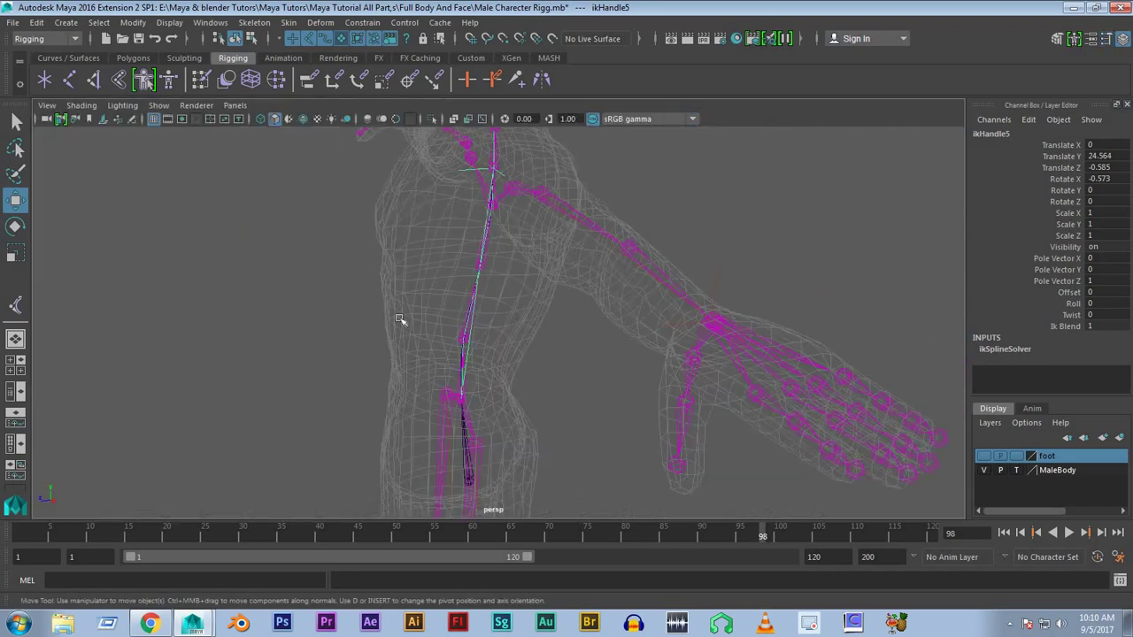
alt+drag(399, 319, 647, 354)
click(549, 291)
alt+middle_drag(549, 292, 468, 293)
alt+right_drag(468, 293, 677, 383)
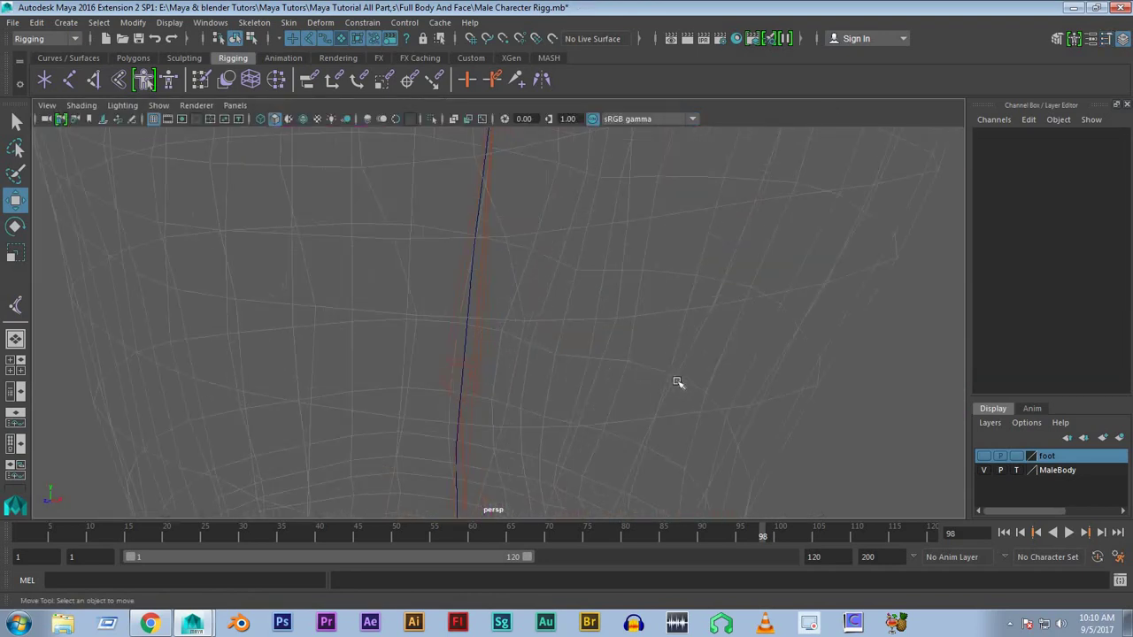
click(468, 327)
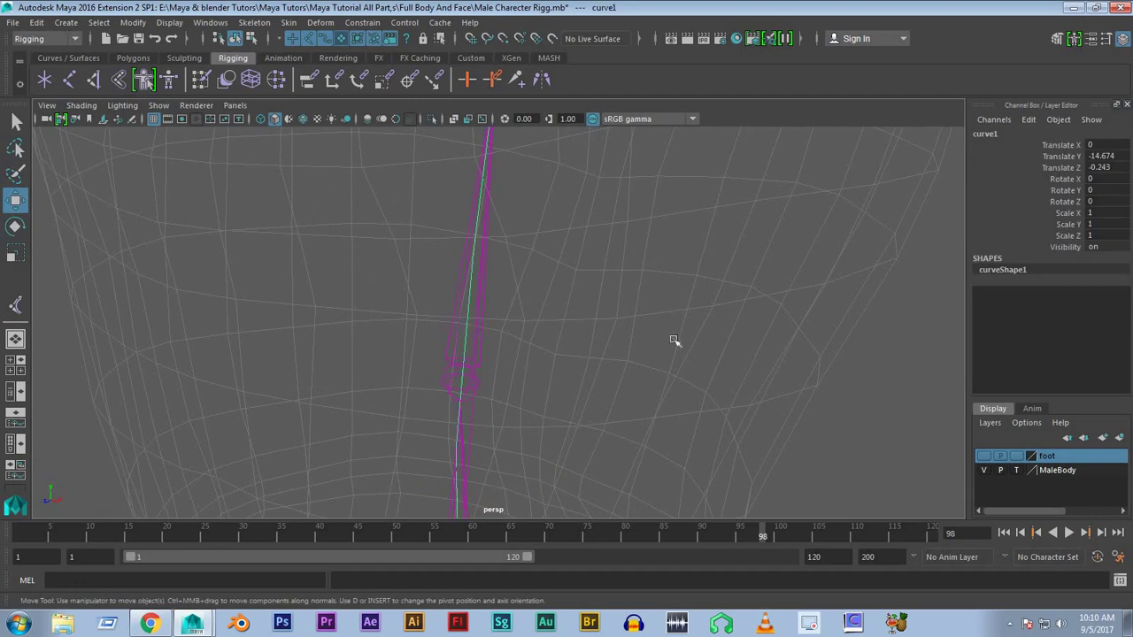
scroll(673, 340, down, 3)
right_click(740, 345)
right_drag(705, 269, 695, 262)
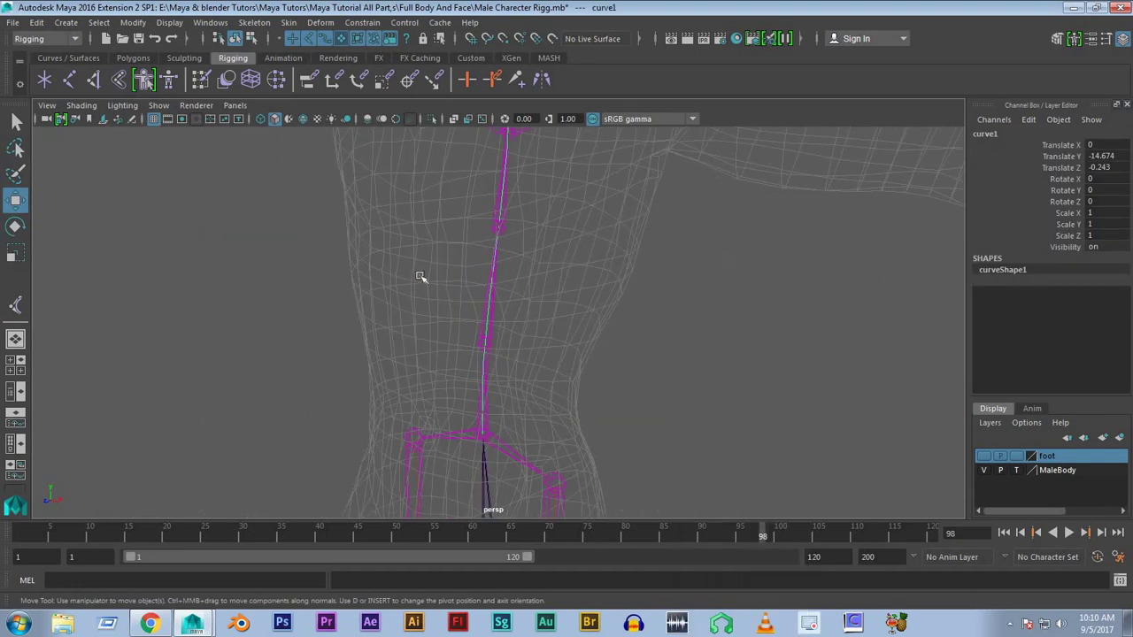
scroll(448, 239, down, 3)
scroll(516, 251, down, 1)
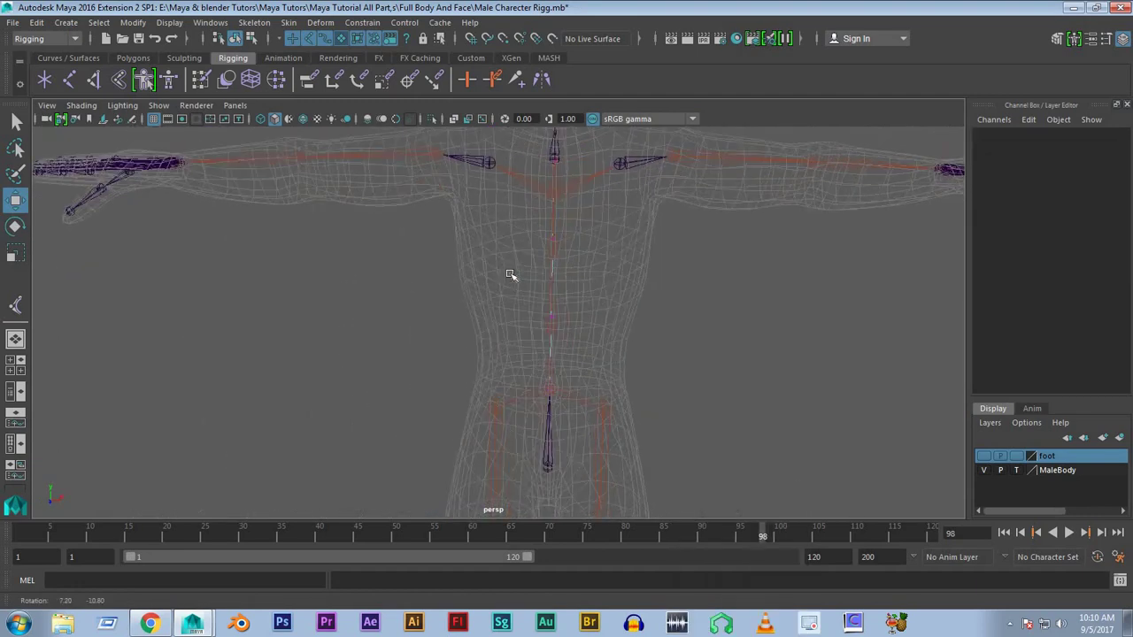
scroll(513, 273, down, 1)
scroll(493, 296, down, 1)
click(486, 309)
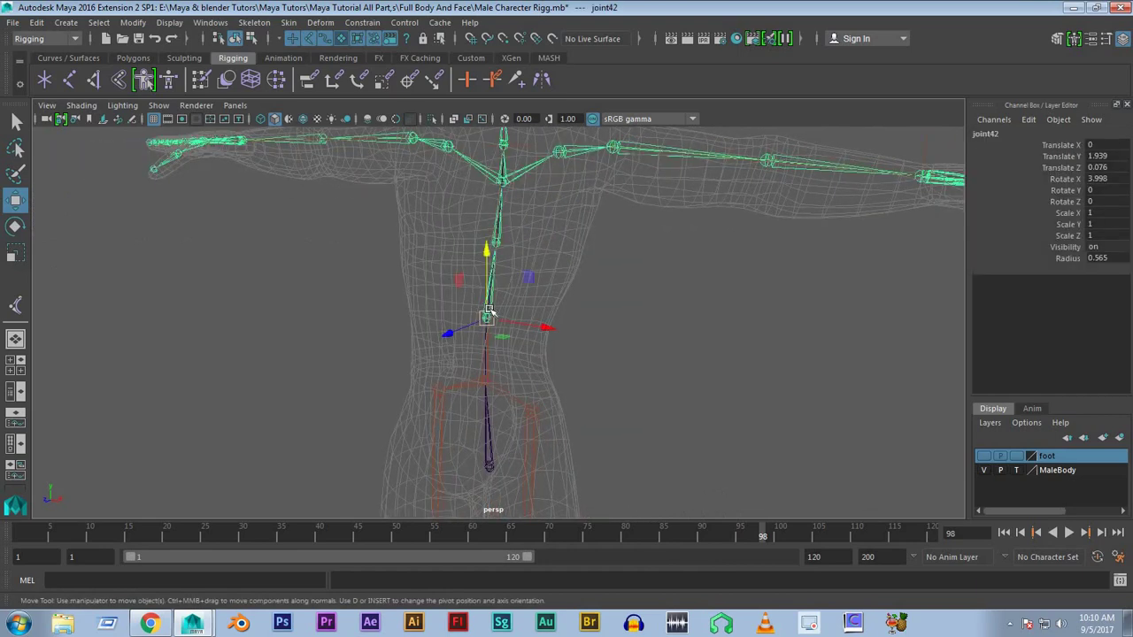
key(f)
key(ctrl+z)
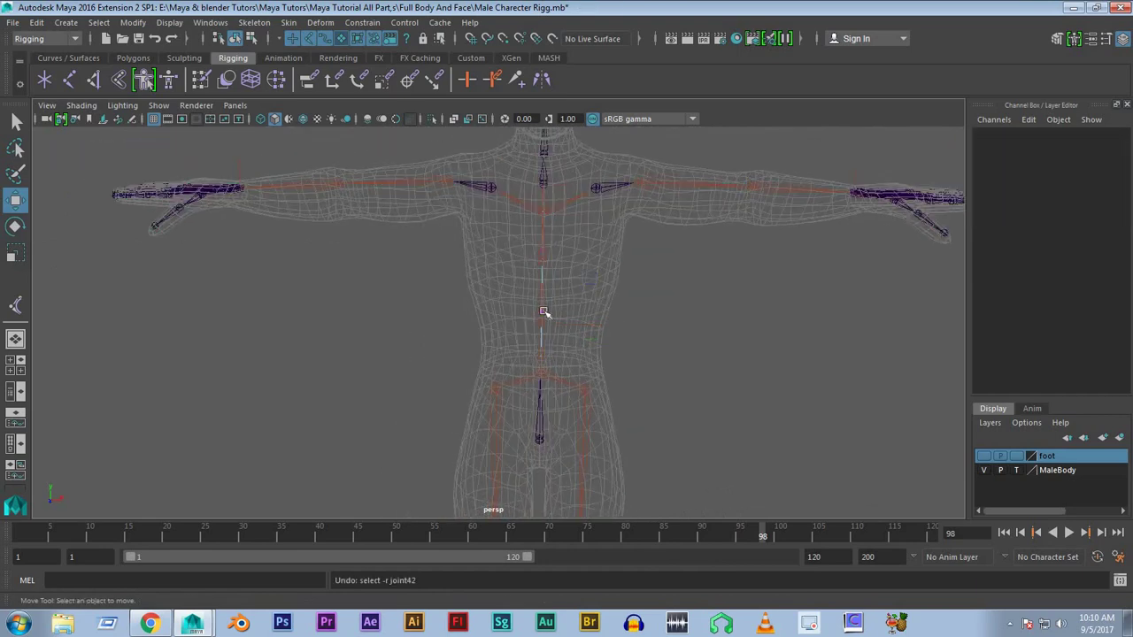
mouse_move(572, 308)
alt+mouse_down()
mouse_move(453, 298)
mouse_move(402, 227)
alt+mouse_up()
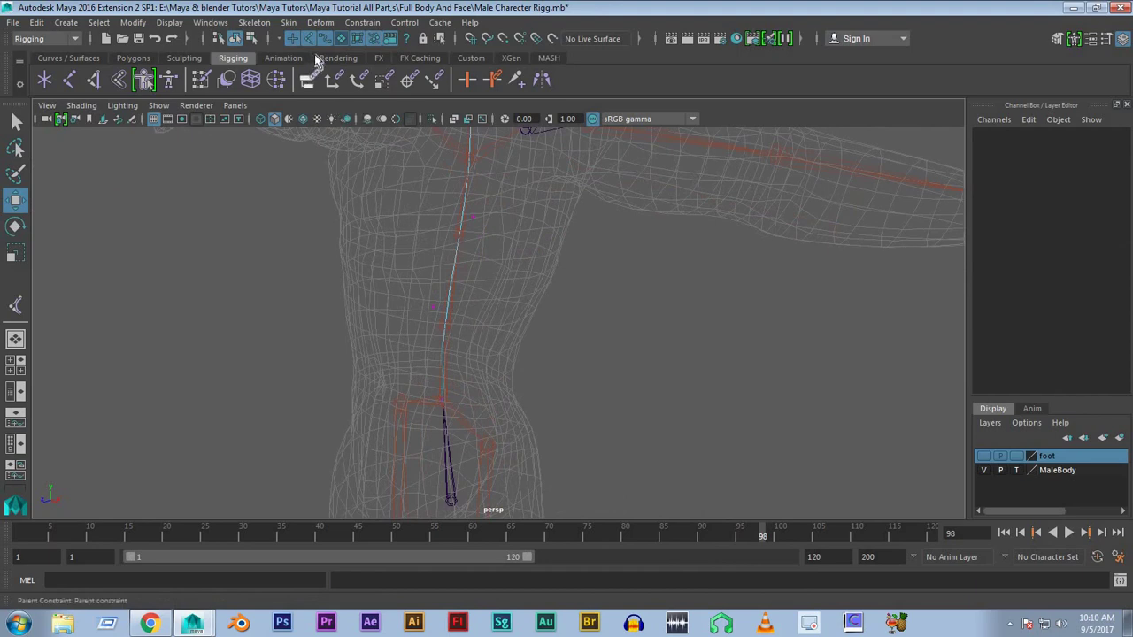
mouse_move(395, 310)
alt+mouse_down()
mouse_move(475, 336)
mouse_move(404, 283)
mouse_move(481, 332)
mouse_move(591, 332)
mouse_move(584, 316)
mouse_move(681, 326)
mouse_move(602, 331)
alt+mouse_up()
scroll(590, 332, down, 5)
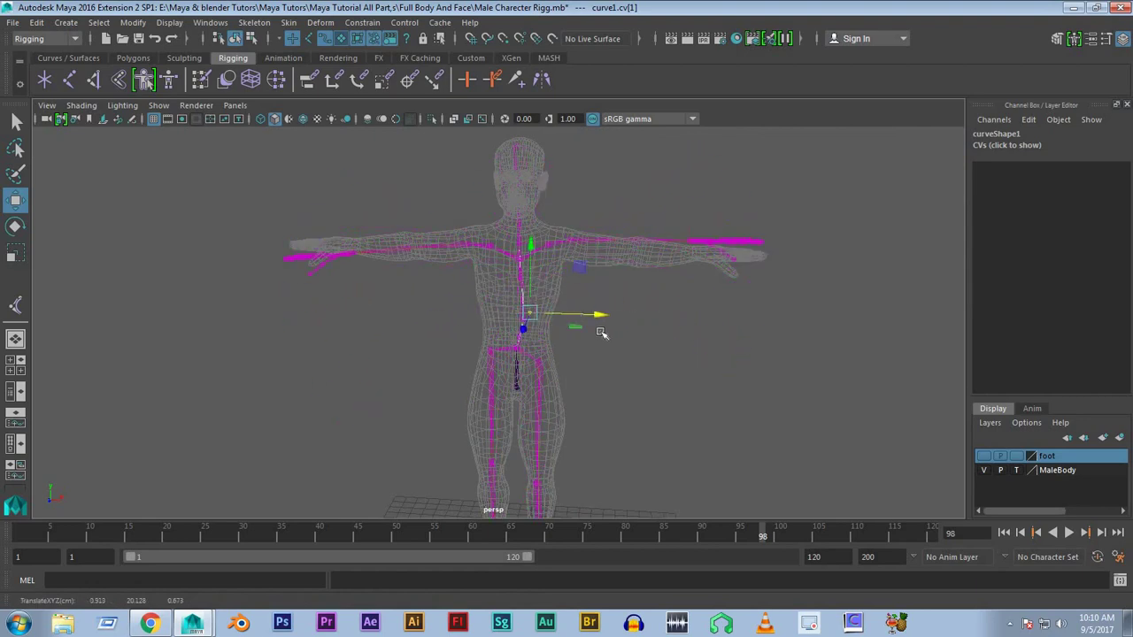
key(ctrl+z)
mouse_move(615, 369)
alt+mouse_down()
mouse_move(468, 371)
mouse_move(529, 324)
mouse_move(501, 291)
alt+mouse_up()
scroll(531, 310, up, 3)
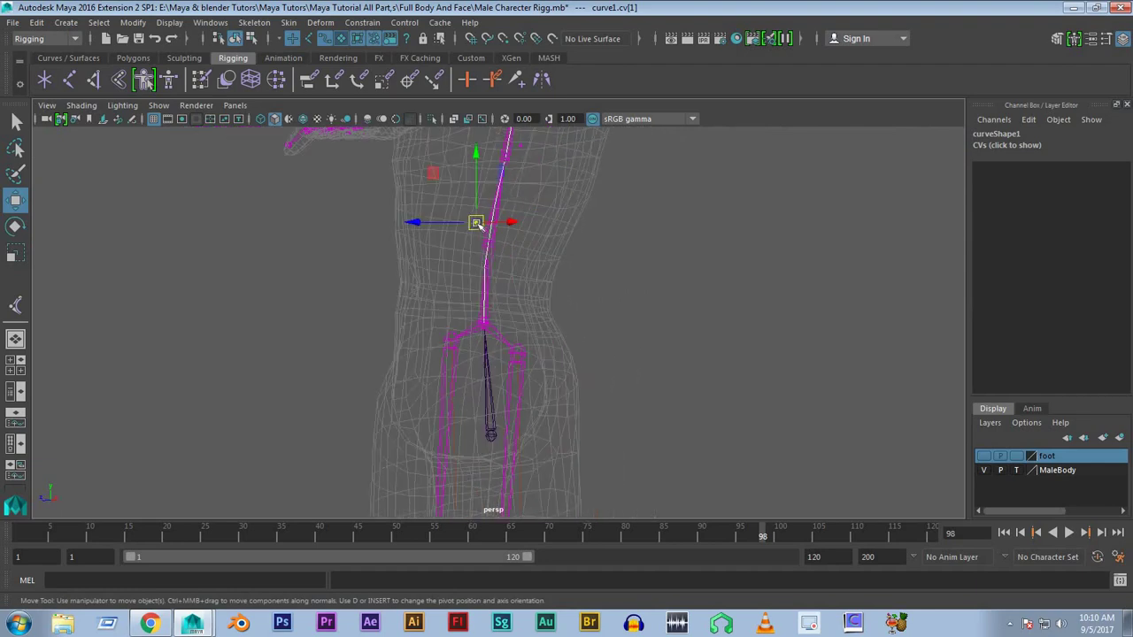
right_drag(476, 228, 792, 278)
scroll(362, 319, down, 5)
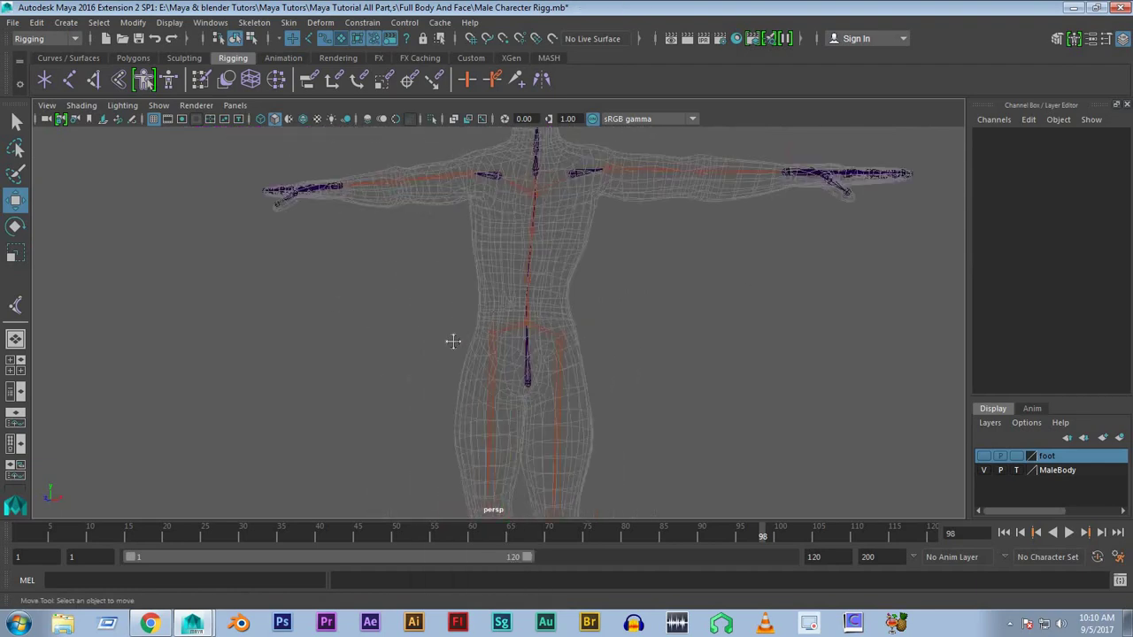
scroll(459, 345, up, 2)
click(460, 347)
alt+drag(459, 347, 357, 344)
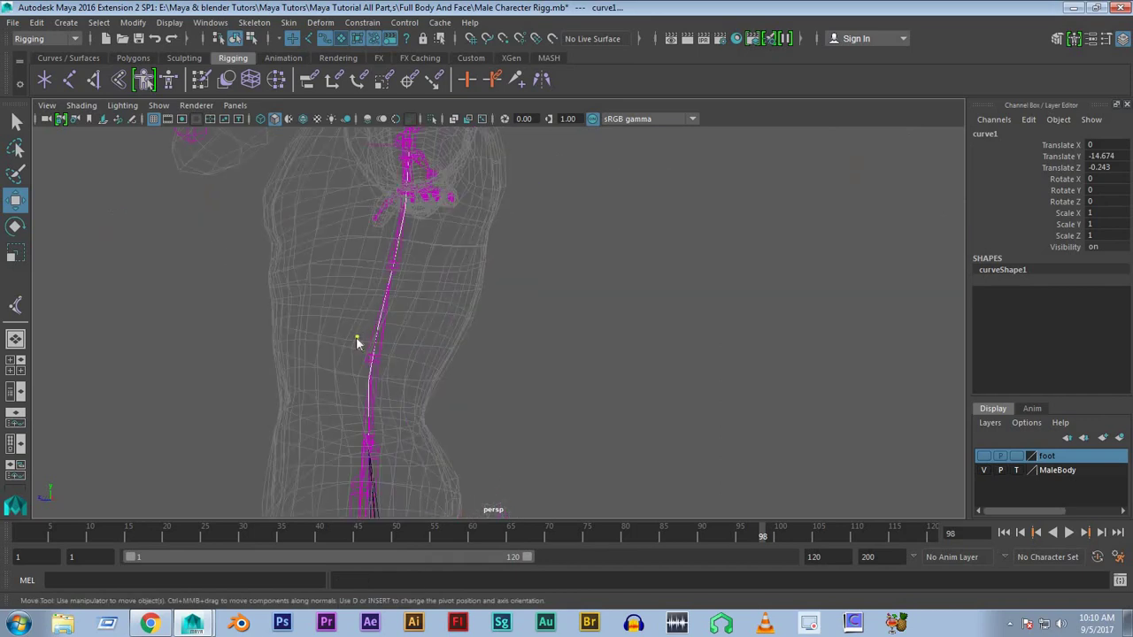
right_click(357, 344)
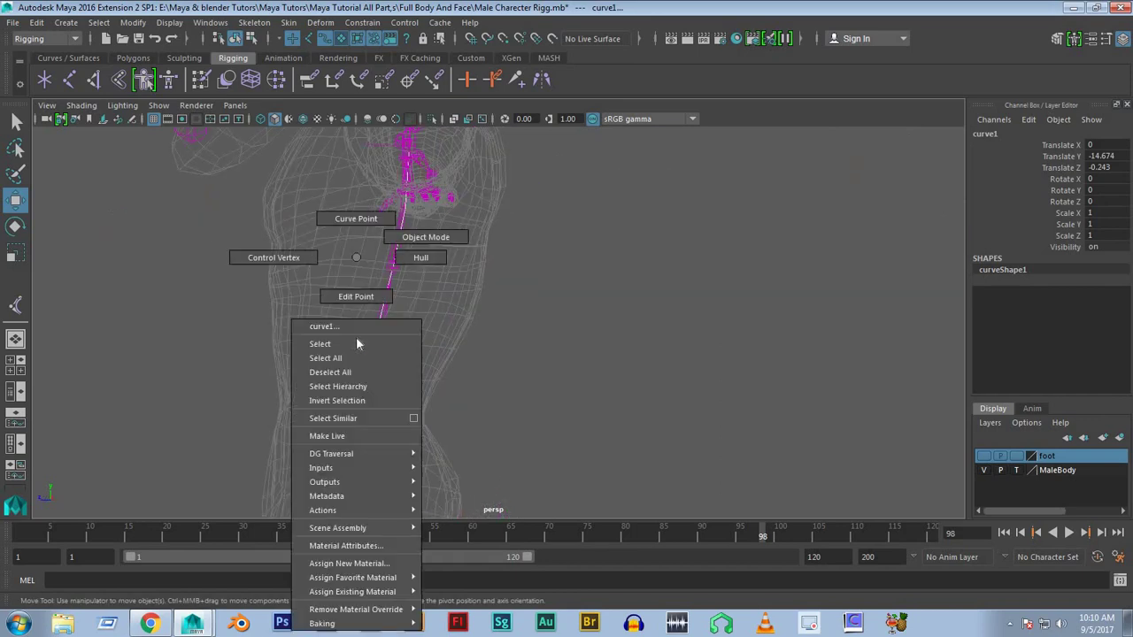
click(357, 258)
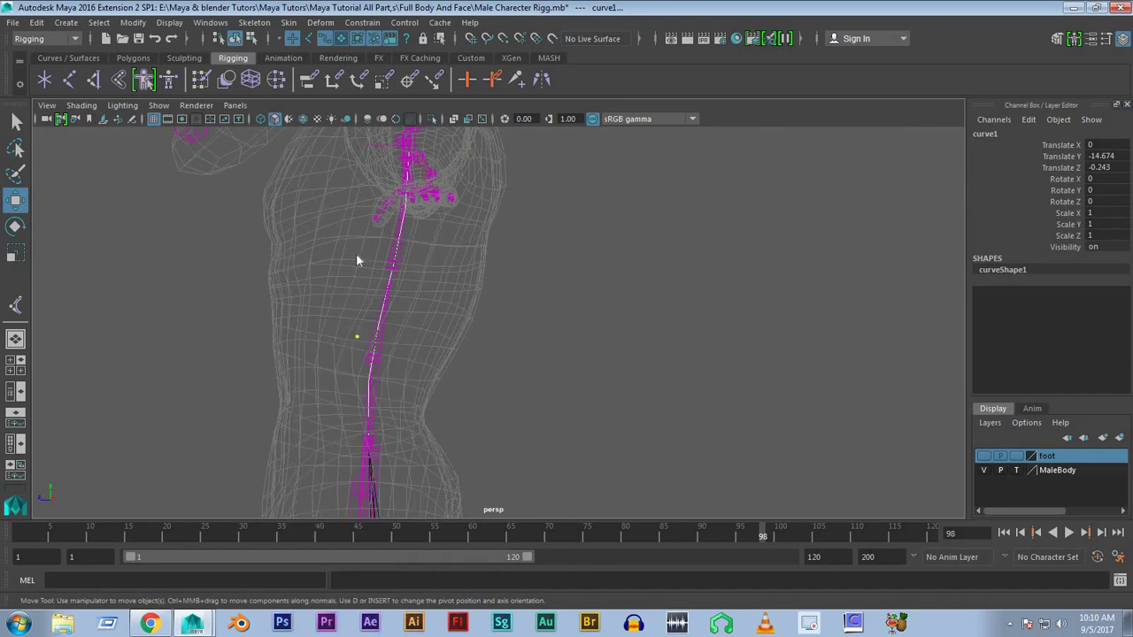
right_click(300, 339)
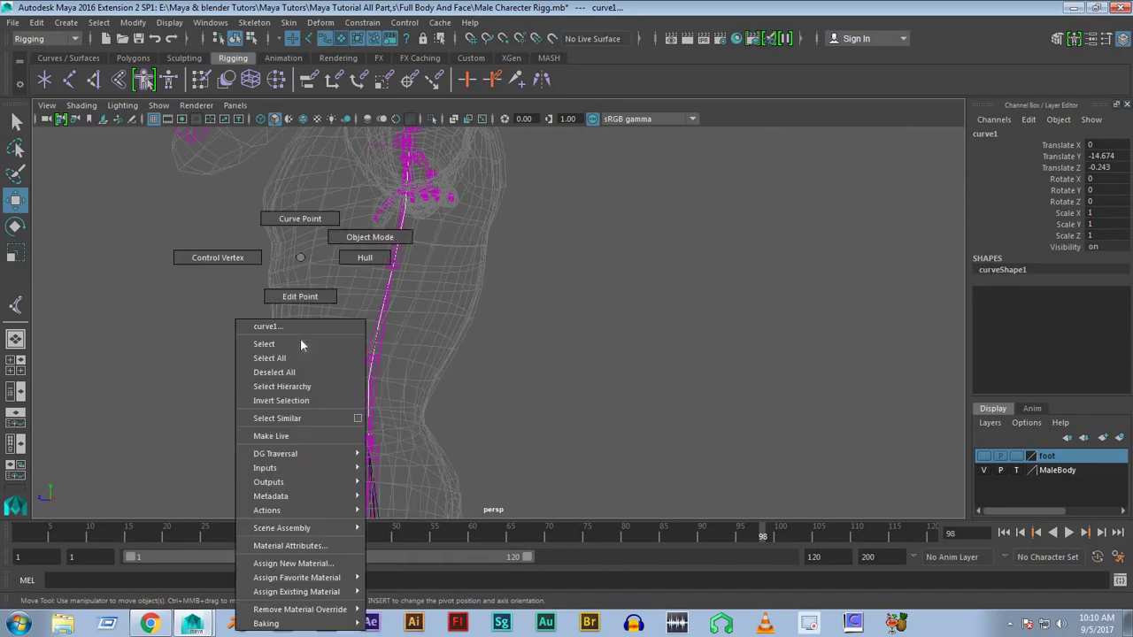
right_click(302, 261)
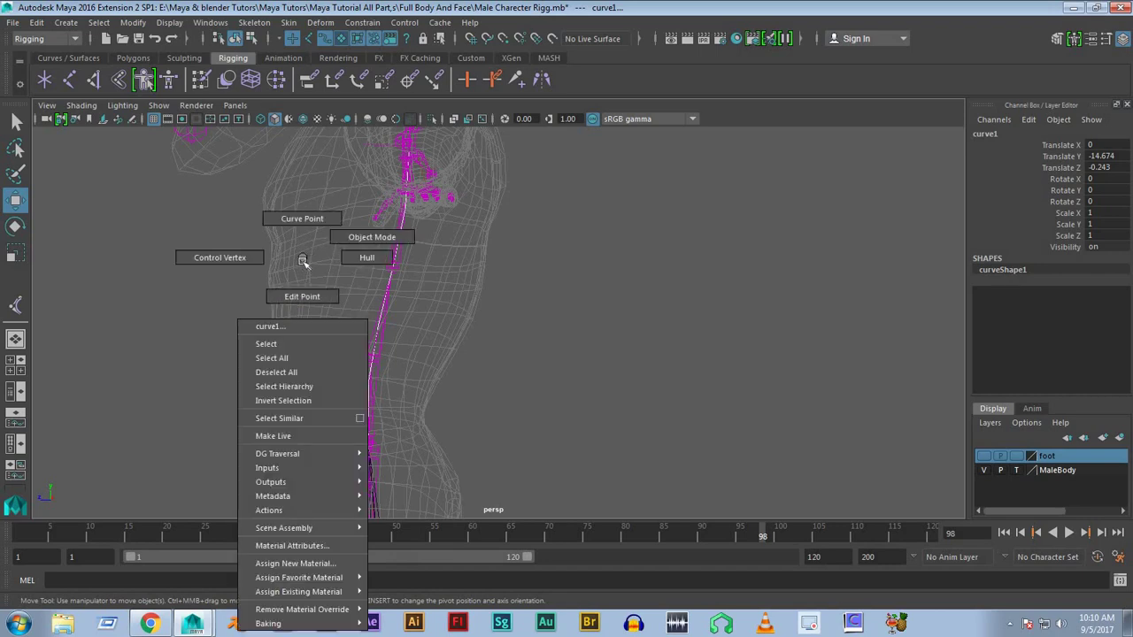
click(302, 260)
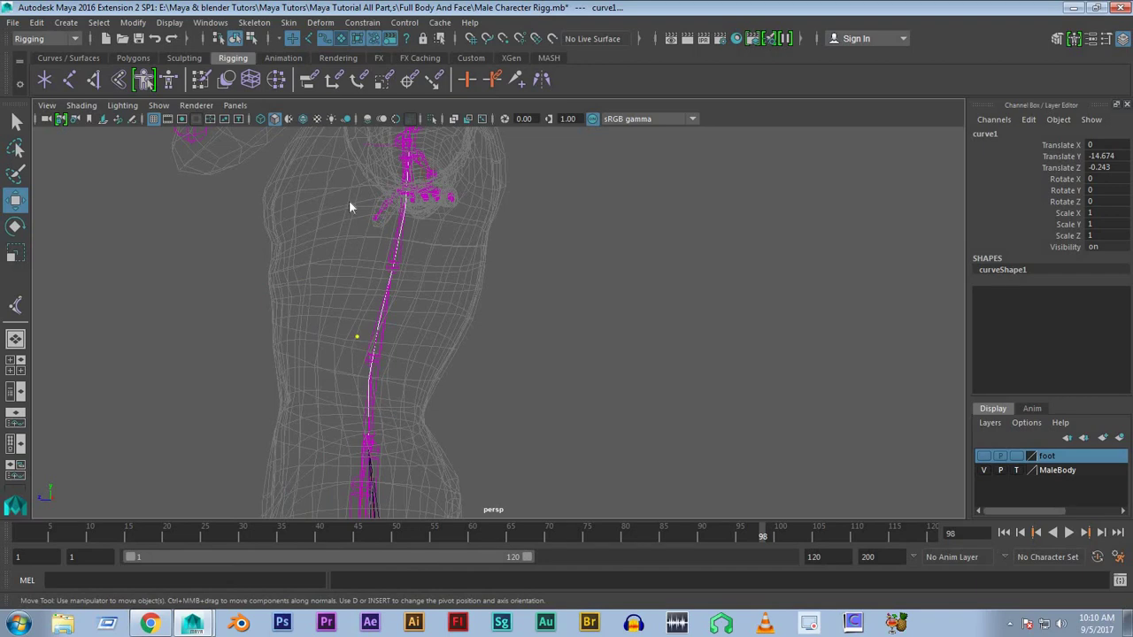
right_click(357, 342)
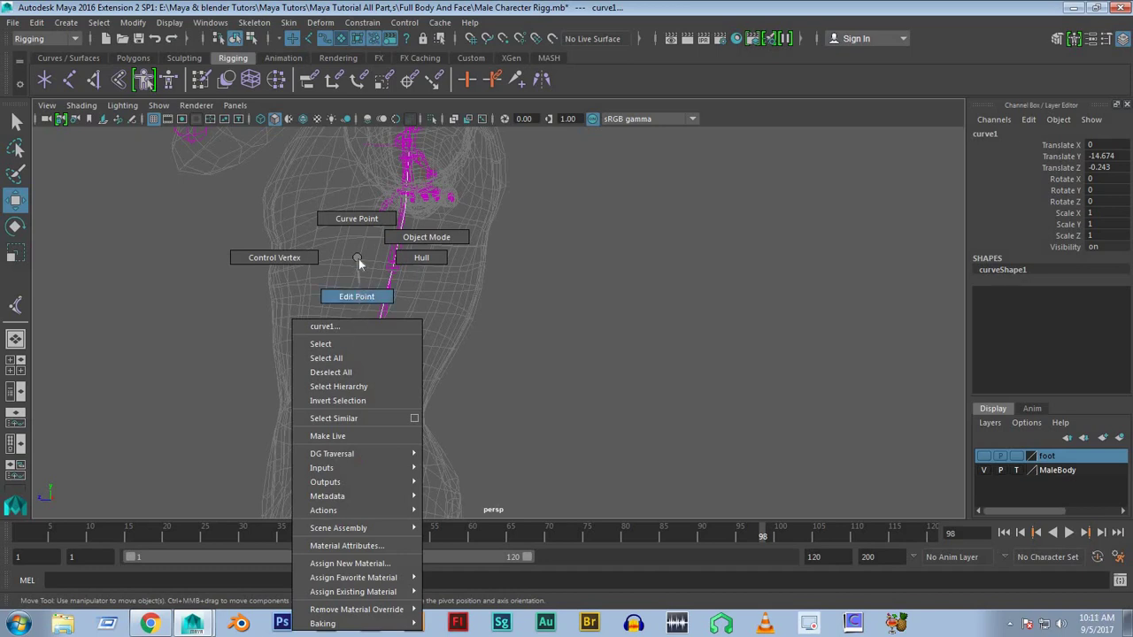
click(358, 297)
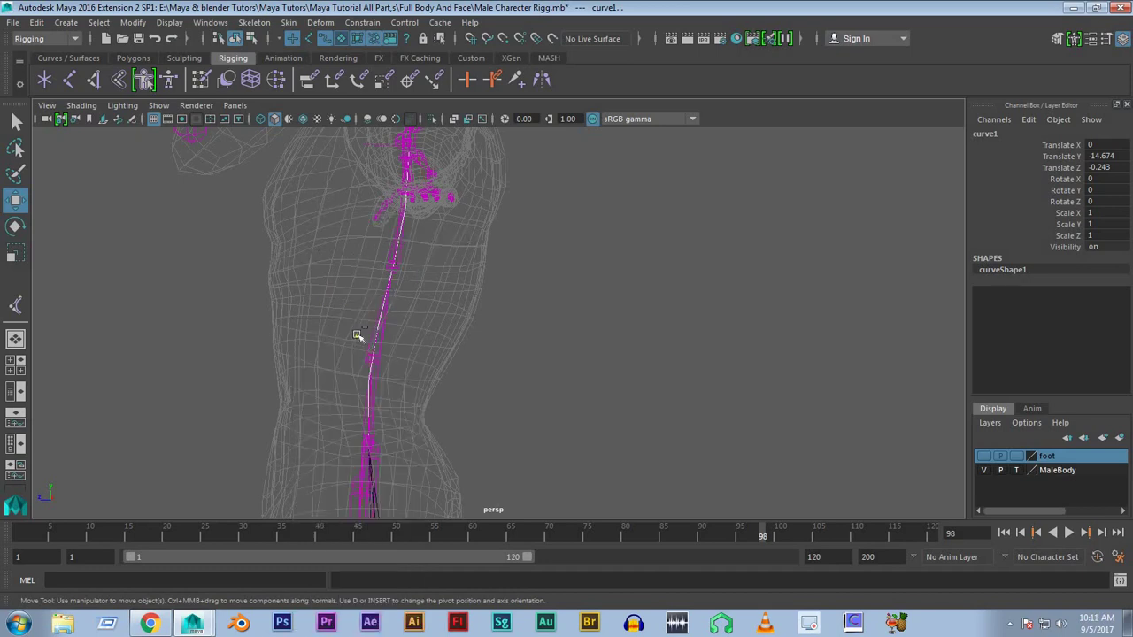
right_drag(357, 335, 355, 277)
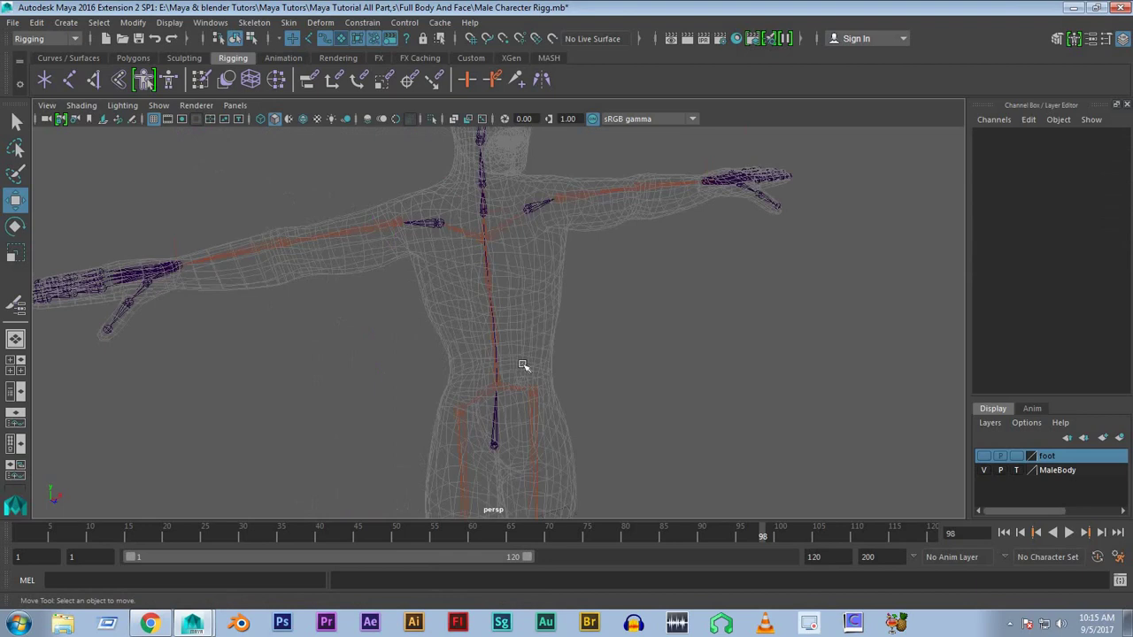
Reselect the spine curve curve1 and put it into Control Vertex mode
scroll(525, 367, up, 3)
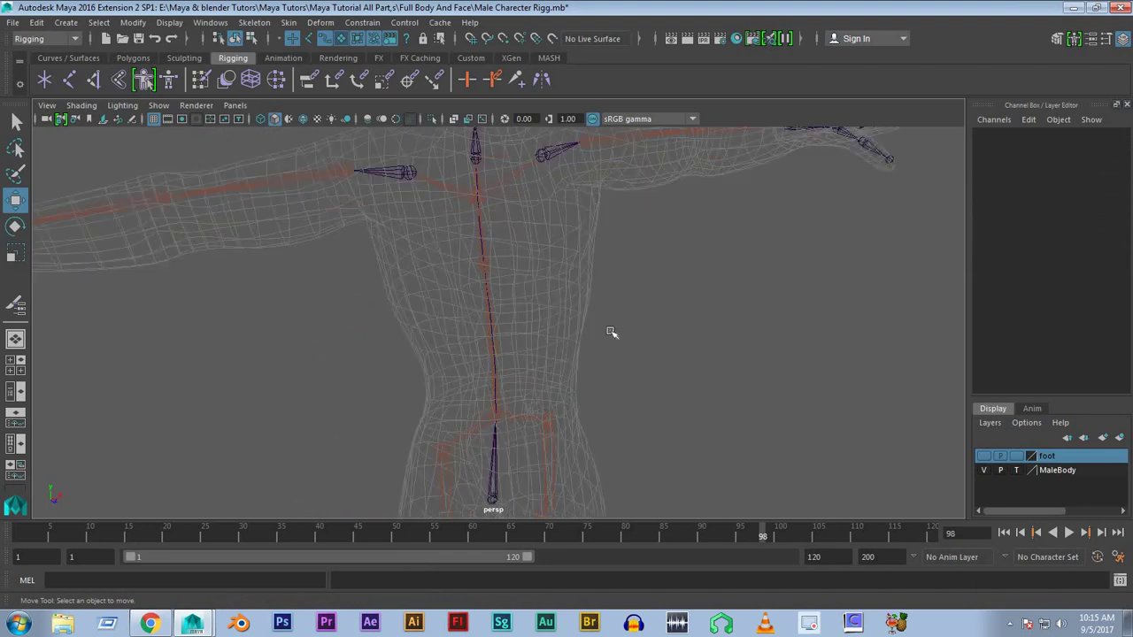
mouse_move(609, 331)
alt+mouse_down()
mouse_move(526, 354)
mouse_move(483, 319)
mouse_move(472, 328)
alt+mouse_up()
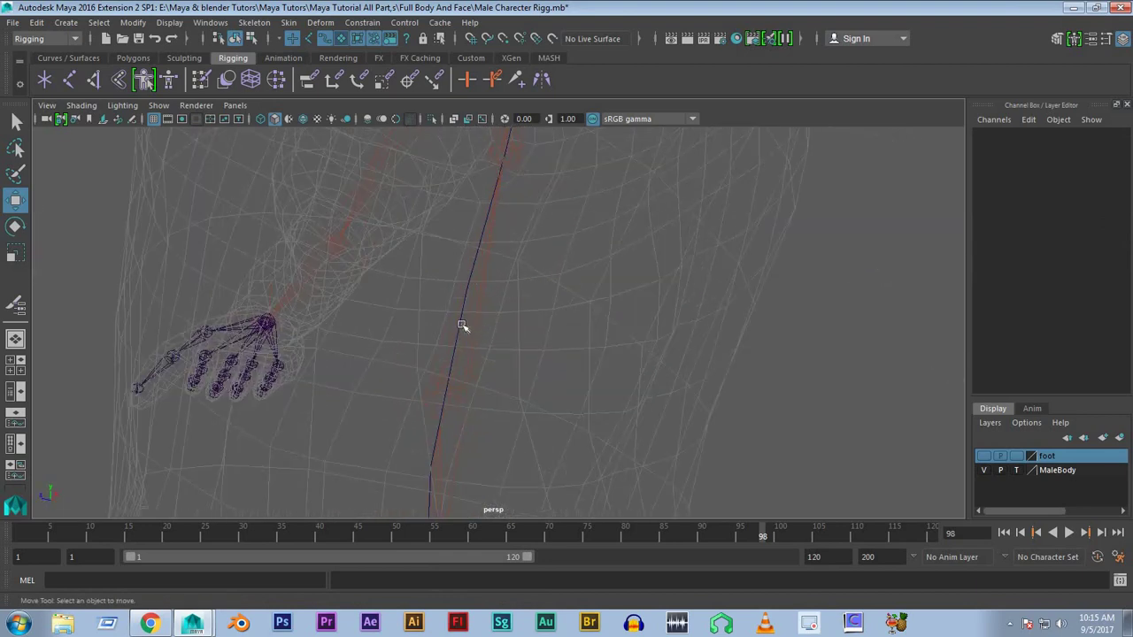
click(456, 328)
right_drag(457, 327, 454, 270)
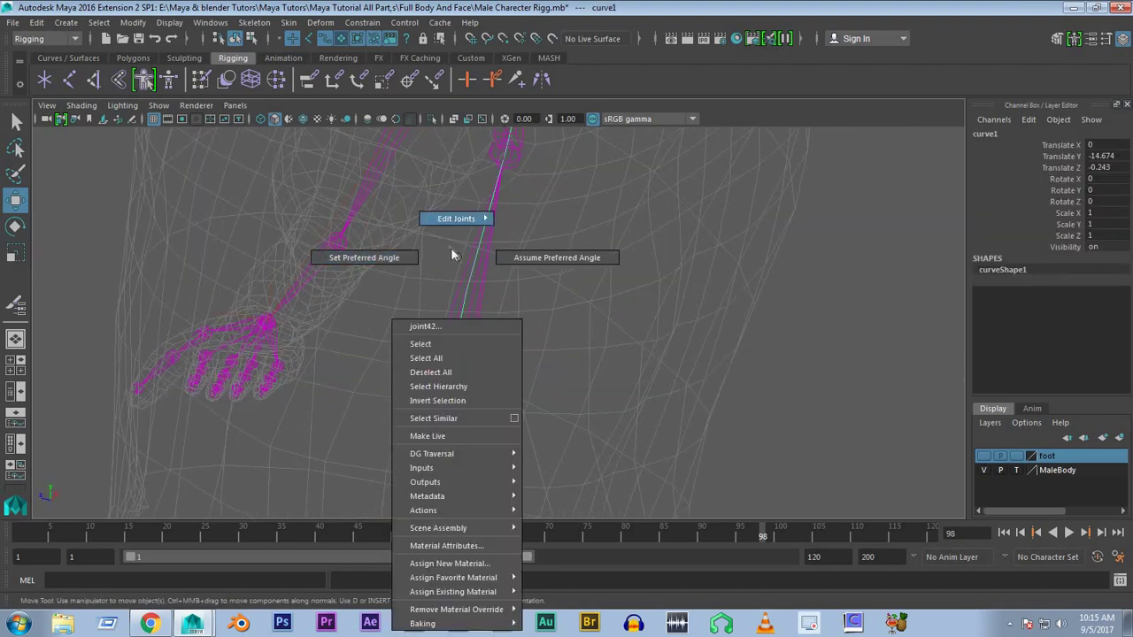
mouse_move(501, 351)
alt+mouse_down()
mouse_move(543, 375)
mouse_move(708, 370)
mouse_move(599, 386)
mouse_move(670, 405)
mouse_move(678, 203)
mouse_move(519, 232)
mouse_move(535, 239)
mouse_move(503, 288)
alt+mouse_up()
click(670, 404)
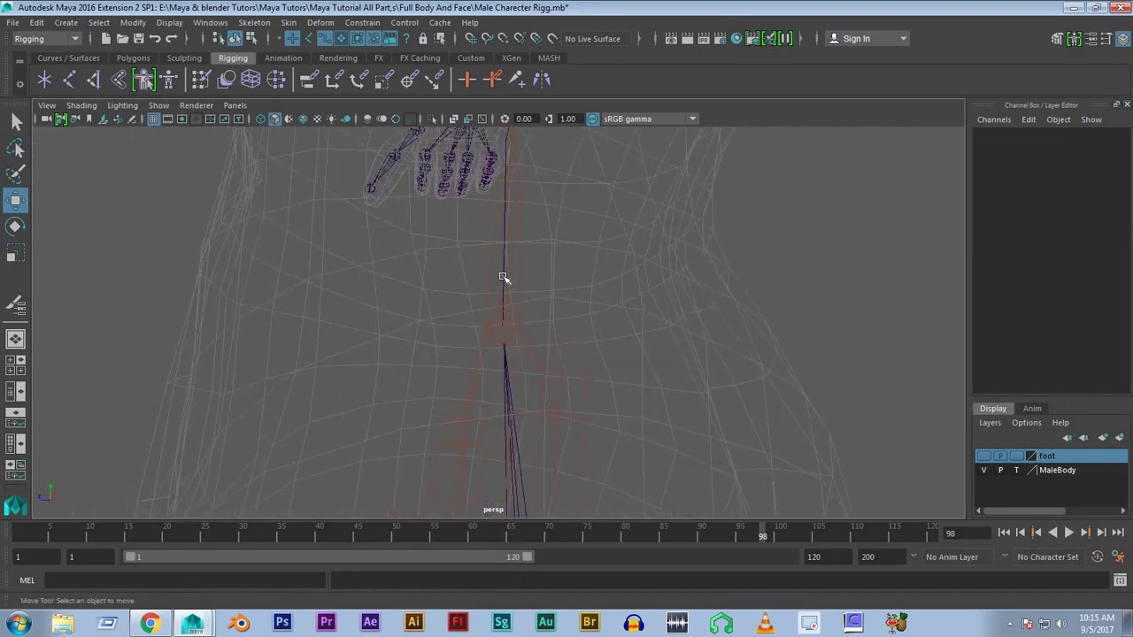
click(503, 278)
mouse_move(503, 278)
alt+mouse_down()
mouse_move(496, 310)
mouse_move(417, 207)
mouse_move(451, 342)
mouse_move(402, 321)
alt+mouse_up()
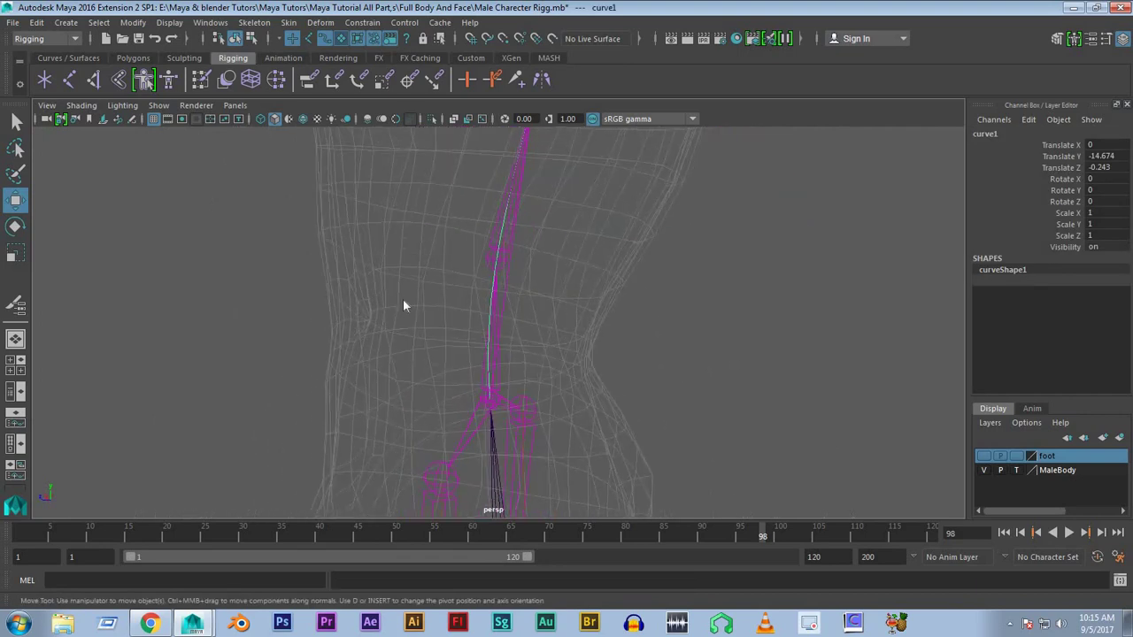
right_drag(403, 307, 319, 256)
click(473, 215)
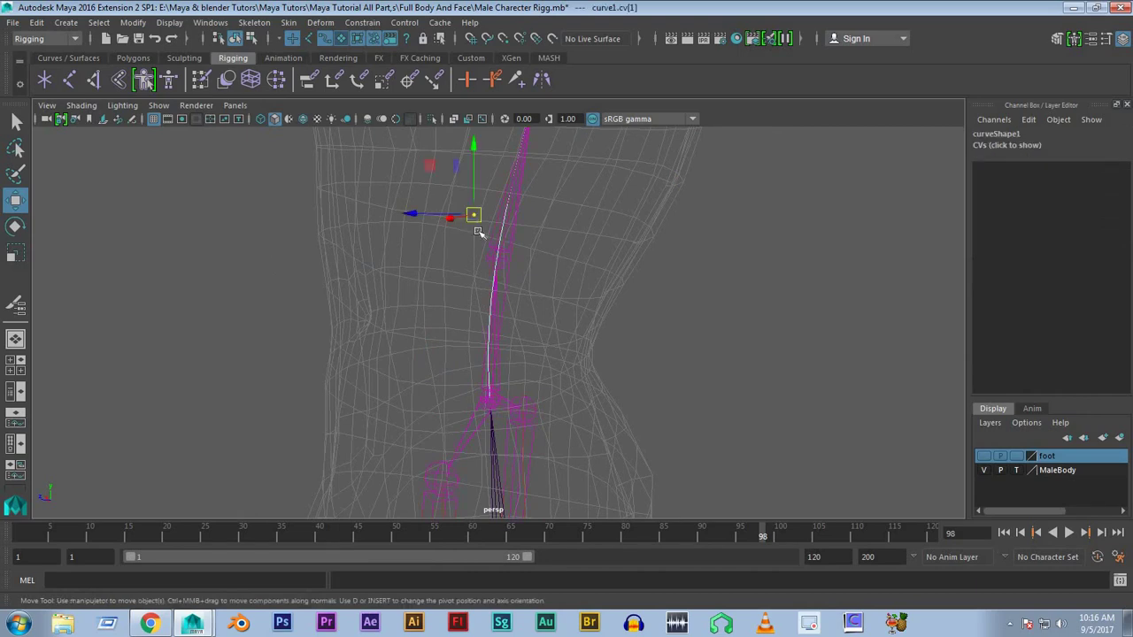
mouse_move(422, 308)
alt+mouse_down()
mouse_move(478, 265)
mouse_move(523, 336)
mouse_move(458, 321)
mouse_move(536, 246)
mouse_move(506, 336)
mouse_move(493, 159)
alt+mouse_up()
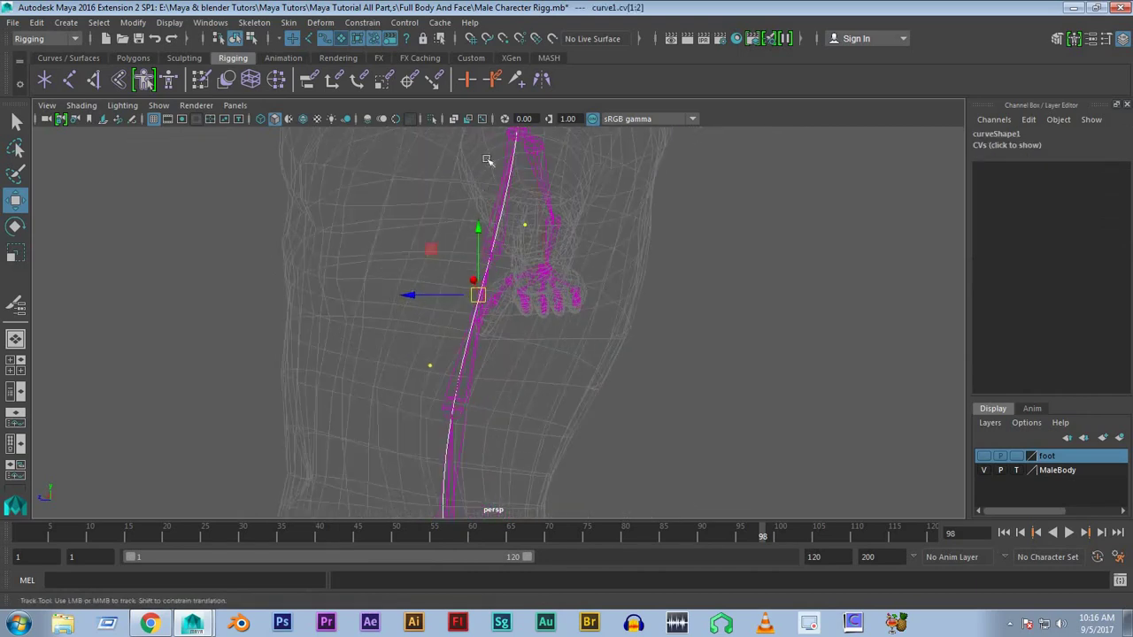
mouse_move(493, 159)
alt+right_down()
mouse_move(498, 304)
mouse_move(493, 261)
alt+right_up()
mouse_move(493, 261)
alt+mouse_down()
mouse_move(522, 304)
mouse_move(600, 370)
alt+mouse_up()
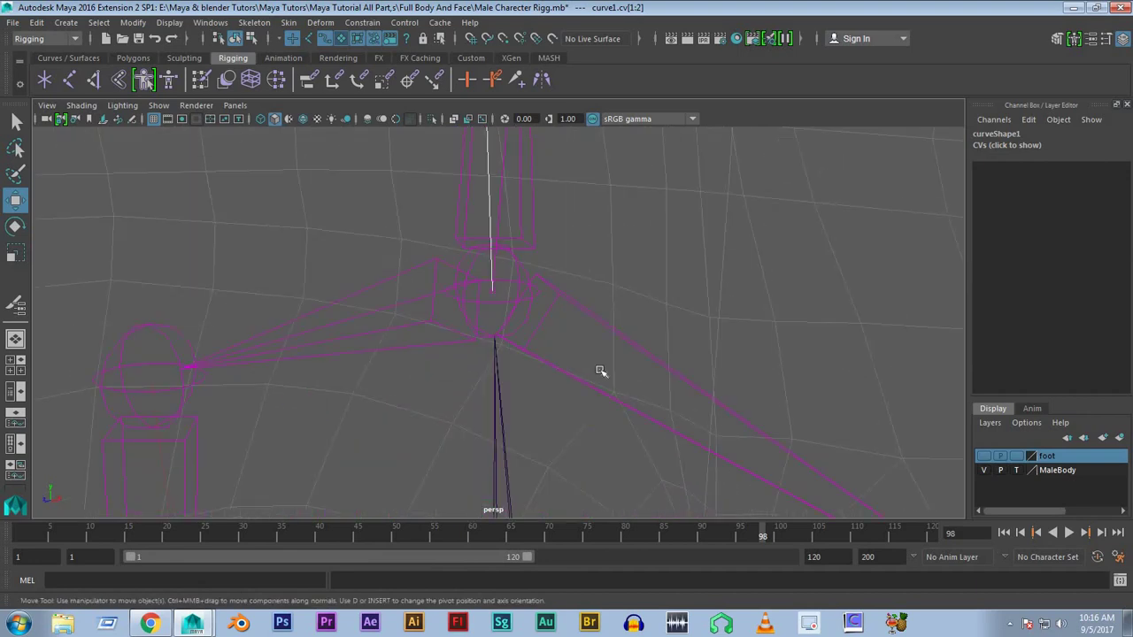
Undo a stray ikHandle5 pick, select curve1.cv[1:2], and open the Deform menu
click(529, 303)
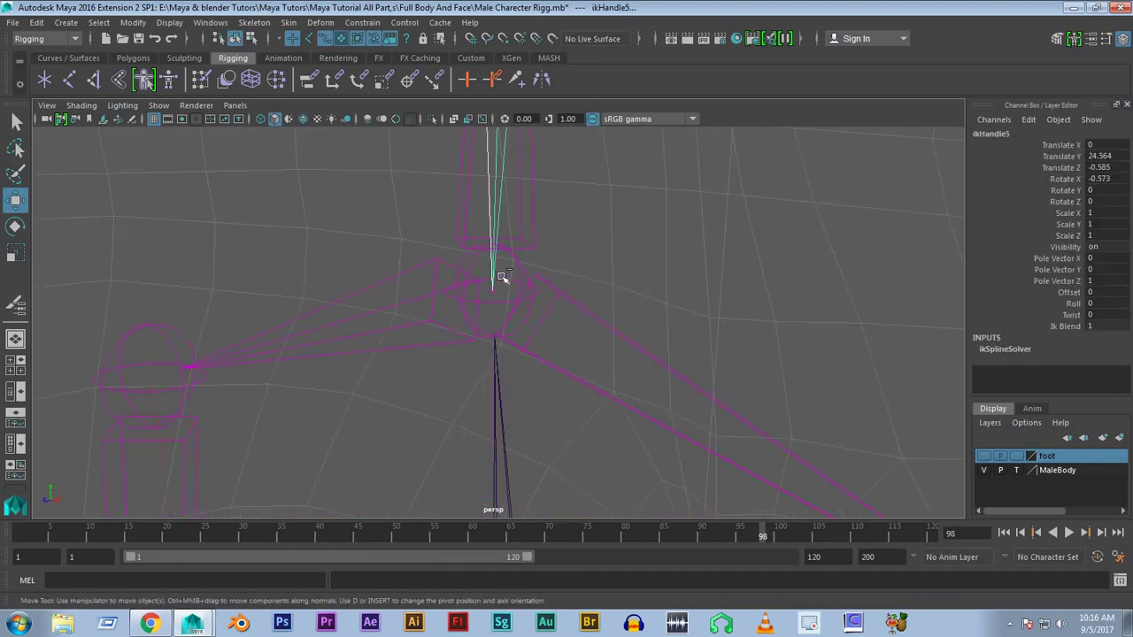
key(ctrl+z)
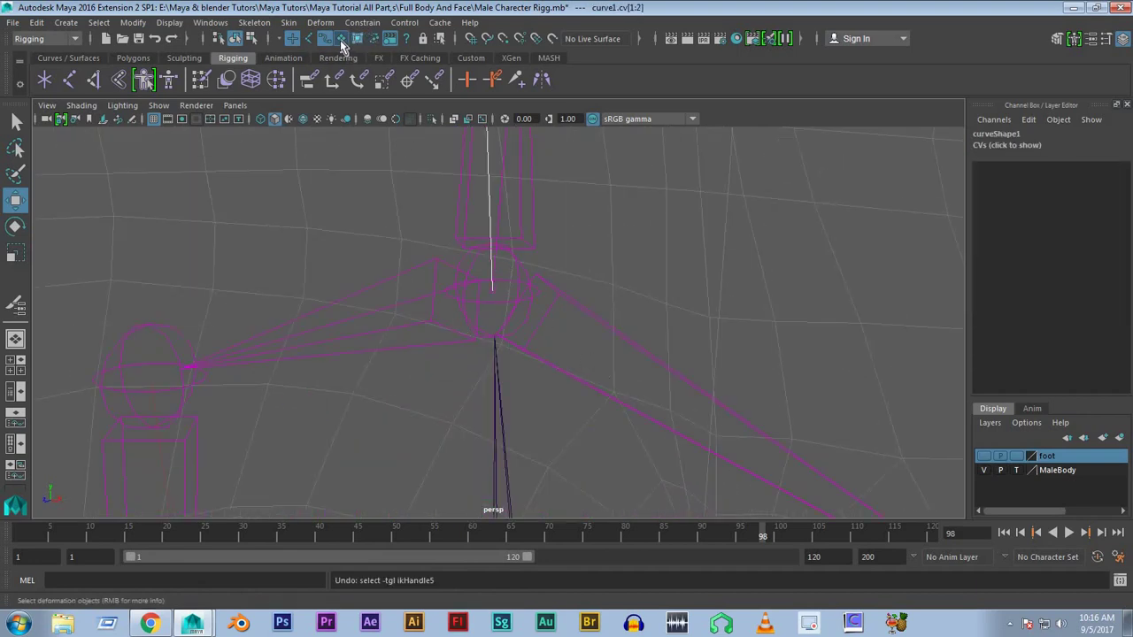
click(374, 39)
click(532, 278)
alt+drag(525, 337, 509, 233)
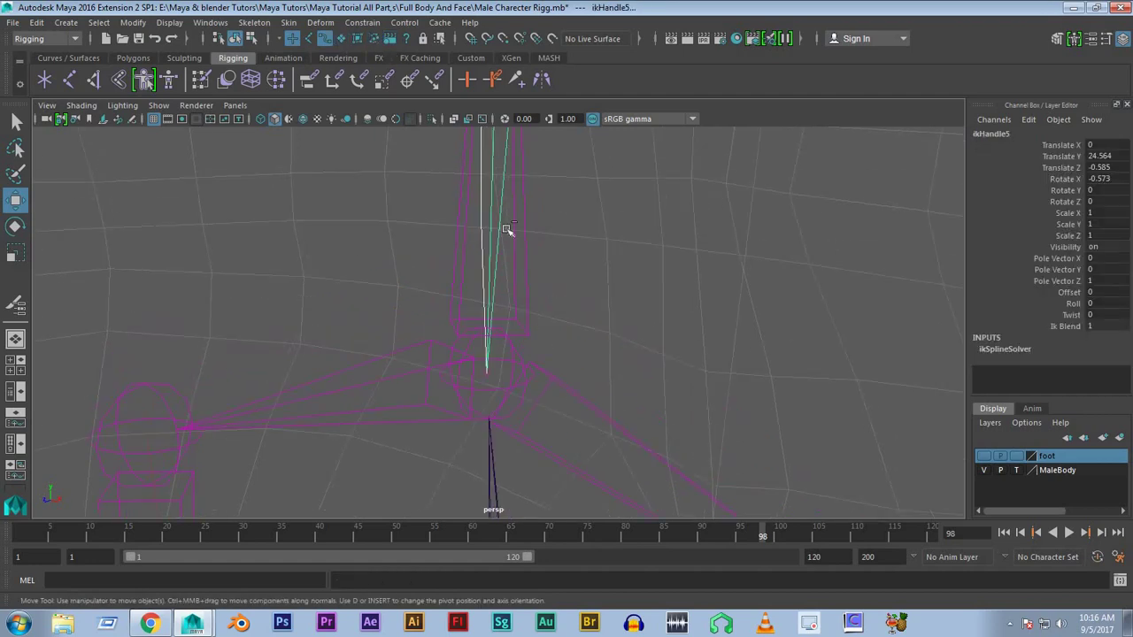
key(ctrl+z)
mouse_move(506, 434)
alt+mouse_down()
mouse_move(521, 432)
mouse_move(455, 295)
alt+mouse_up()
key(f)
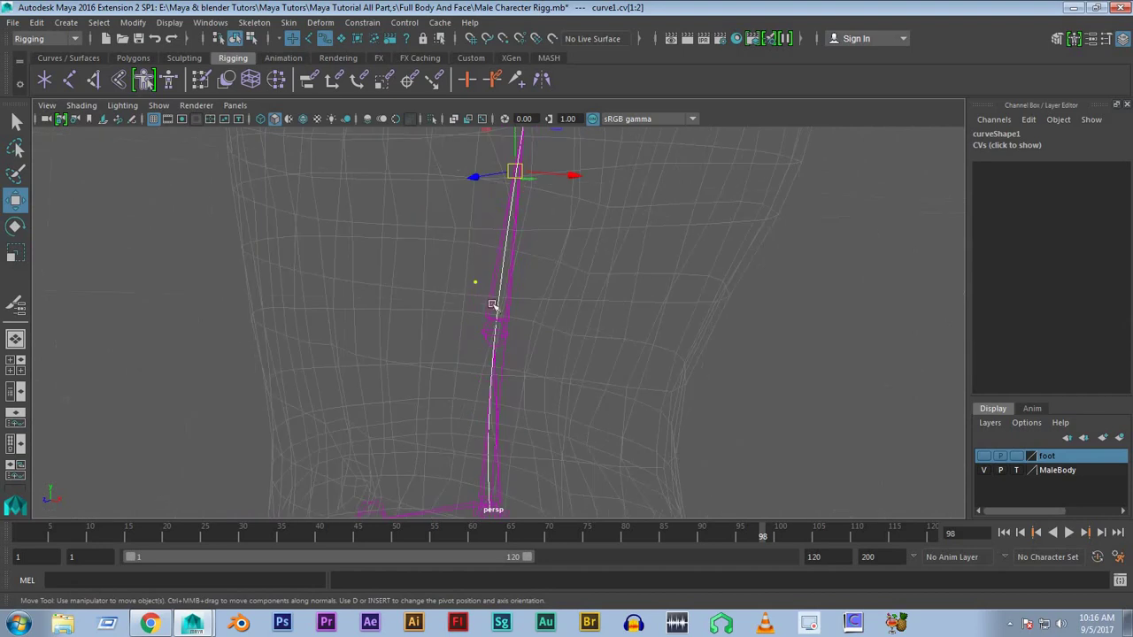
click(321, 23)
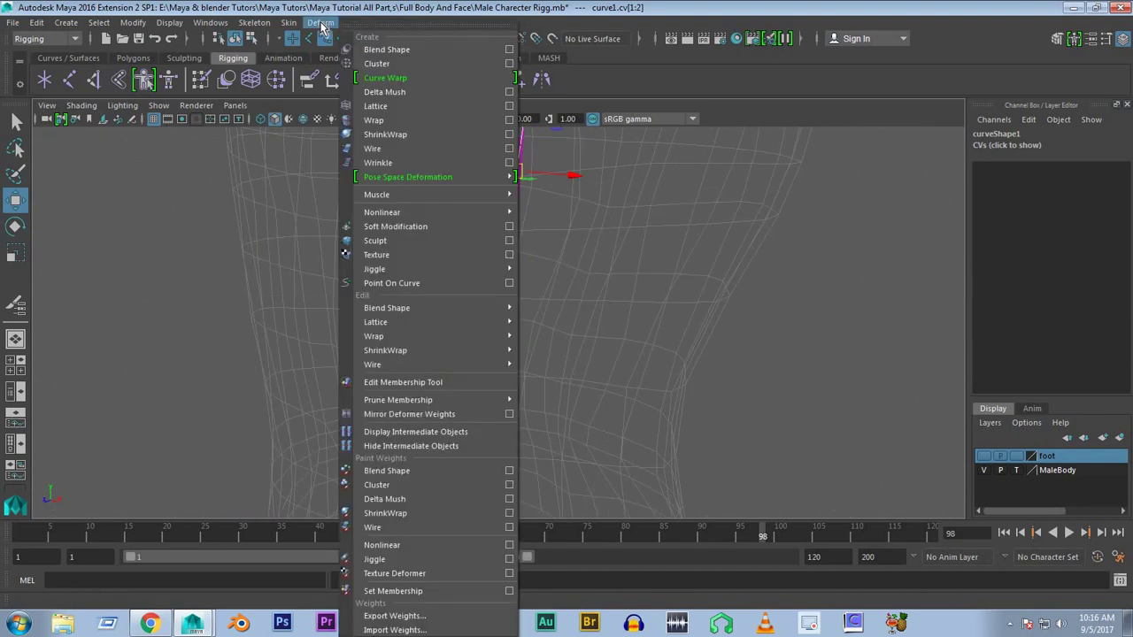
click(384, 63)
mouse_move(632, 221)
alt+mouse_down()
mouse_move(564, 210)
mouse_move(558, 278)
mouse_move(527, 259)
mouse_move(587, 336)
mouse_move(802, 369)
mouse_move(634, 319)
mouse_move(666, 352)
alt+mouse_up()
click(746, 355)
key(ctrl+z)
key(ctrl+z)
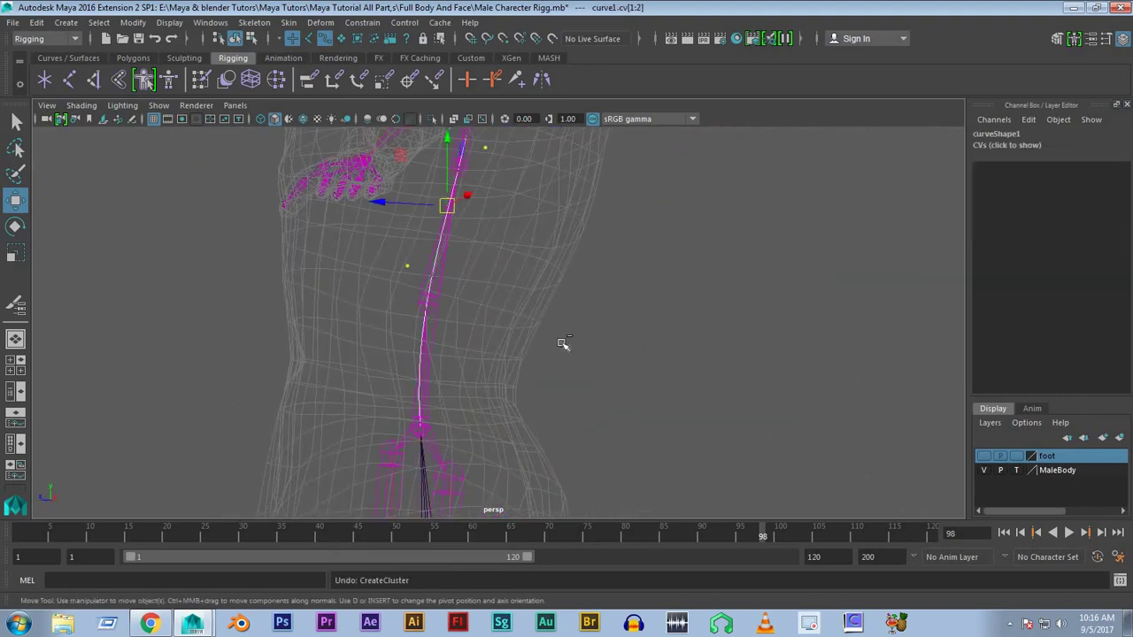
click(386, 292)
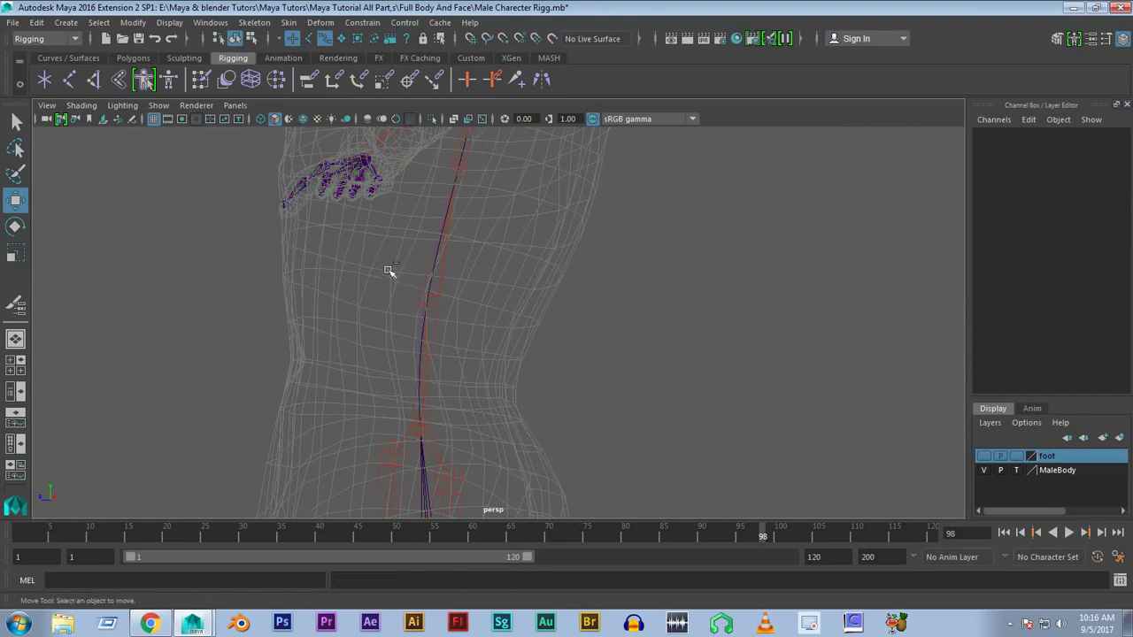
key(ctrl+z)
click(403, 261)
key(ctrl+z)
click(403, 280)
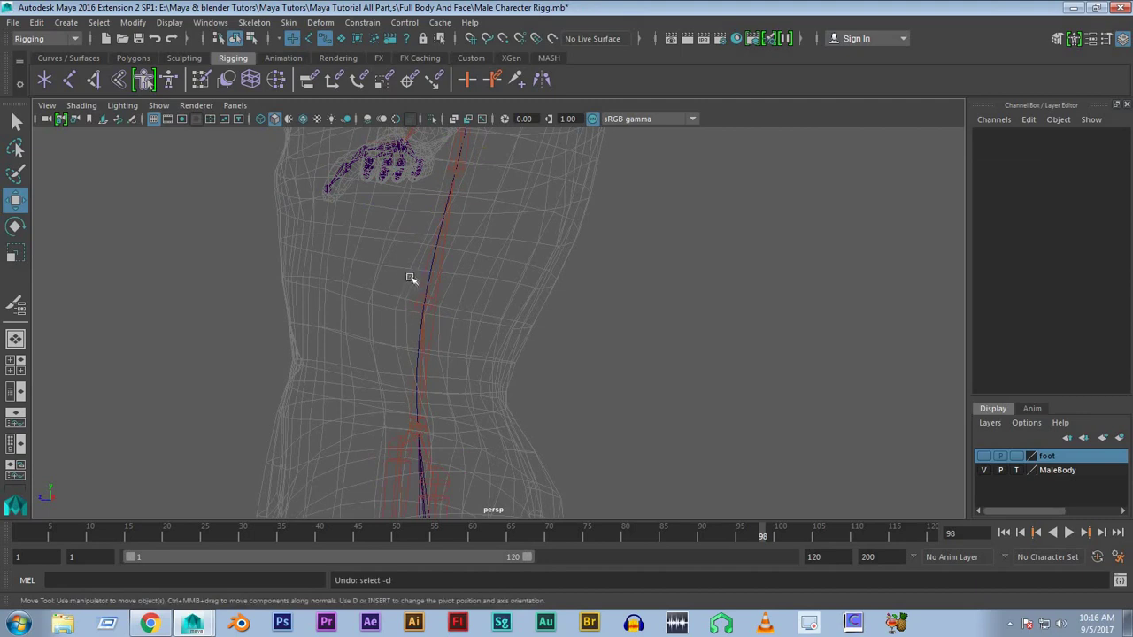
key(ctrl+z)
click(404, 278)
key(ctrl+z)
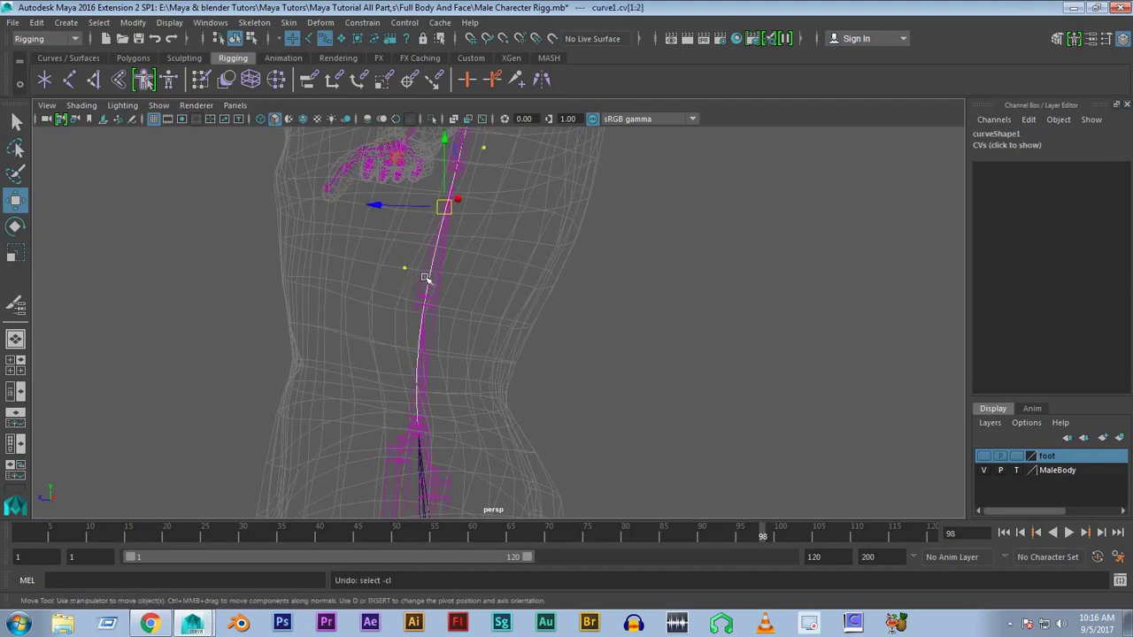
key(ctrl+z)
key(ctrl+z)
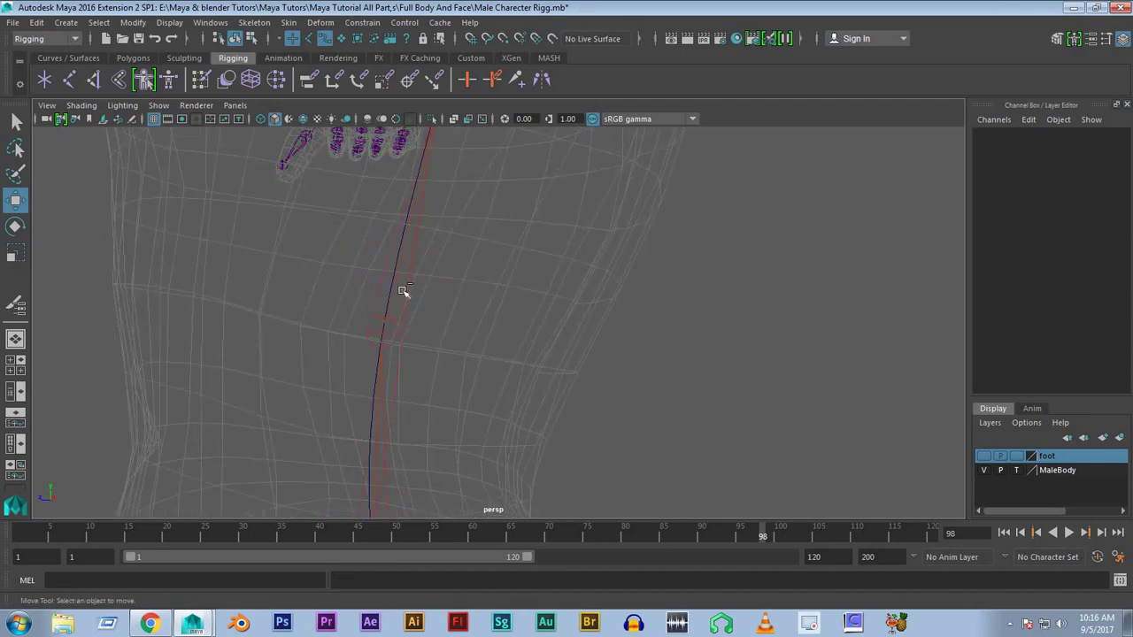
key(ctrl+z)
Zoom in on the torso, select the spine curve and pick one of its control vertices
click(391, 281)
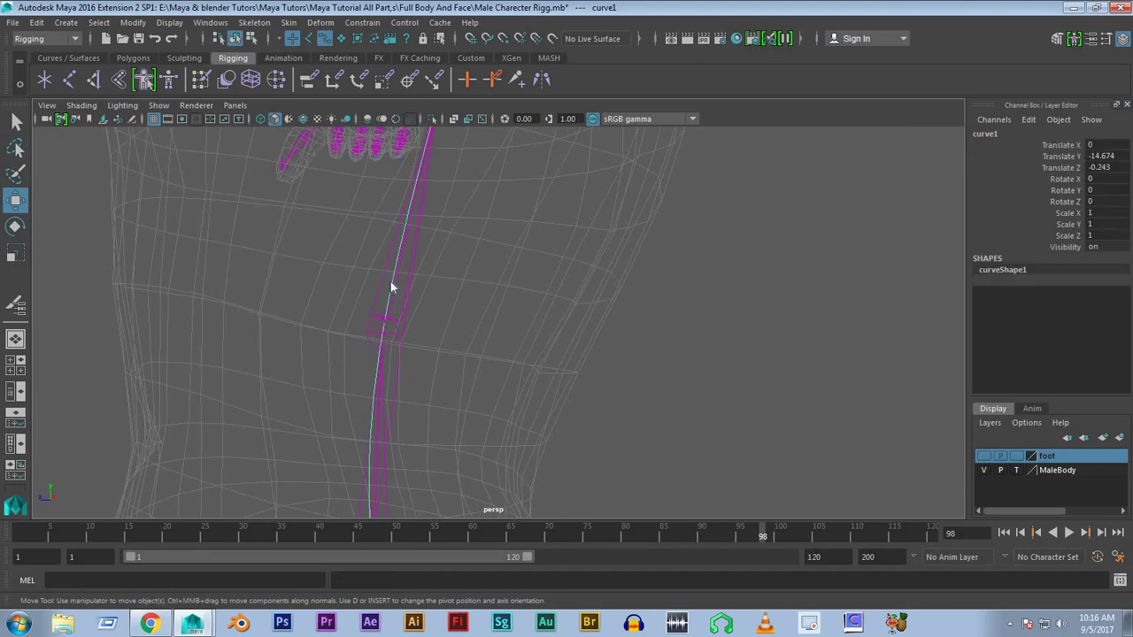
right_drag(390, 256, 319, 260)
scroll(394, 281, up, 3)
mouse_move(354, 292)
alt+middle_down()
mouse_move(227, 262)
mouse_move(343, 330)
alt+middle_up()
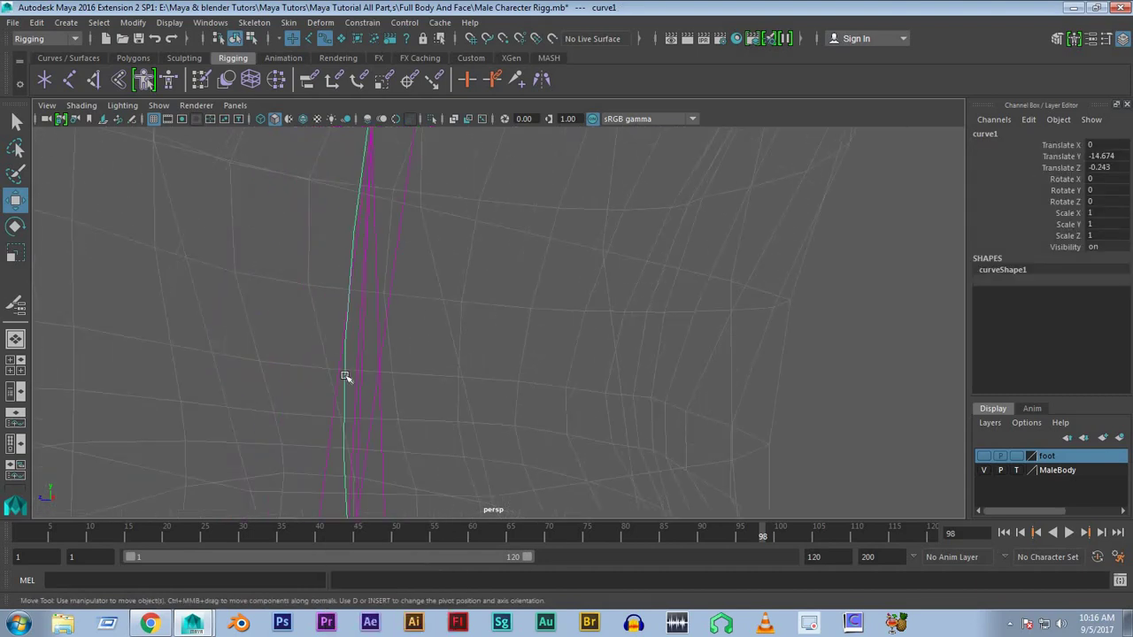
right_drag(344, 257, 261, 266)
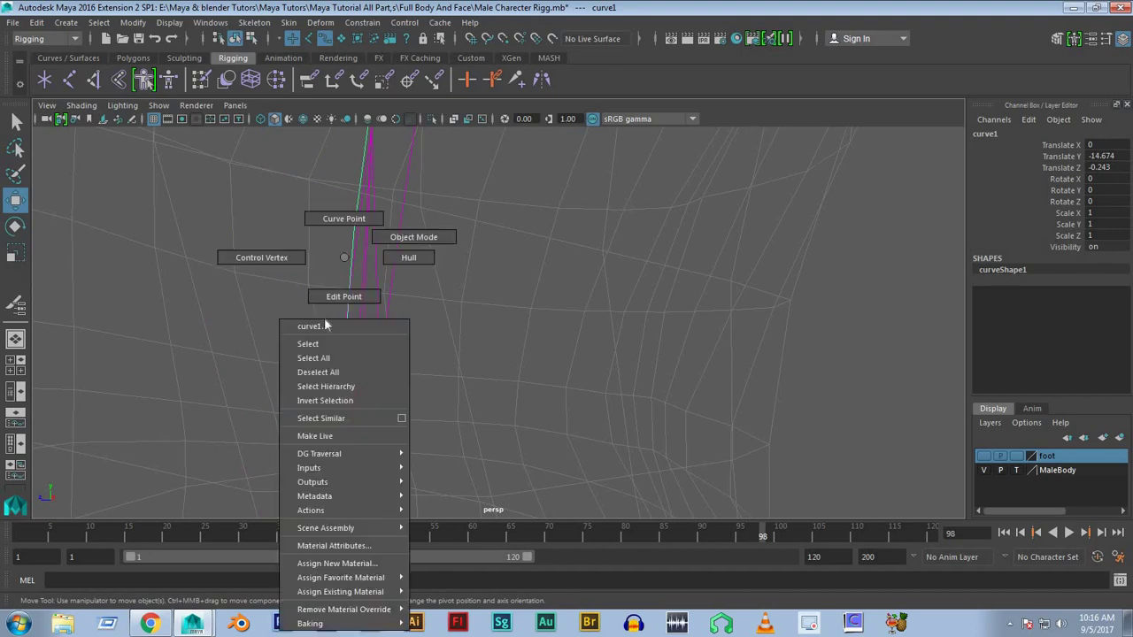
click(292, 232)
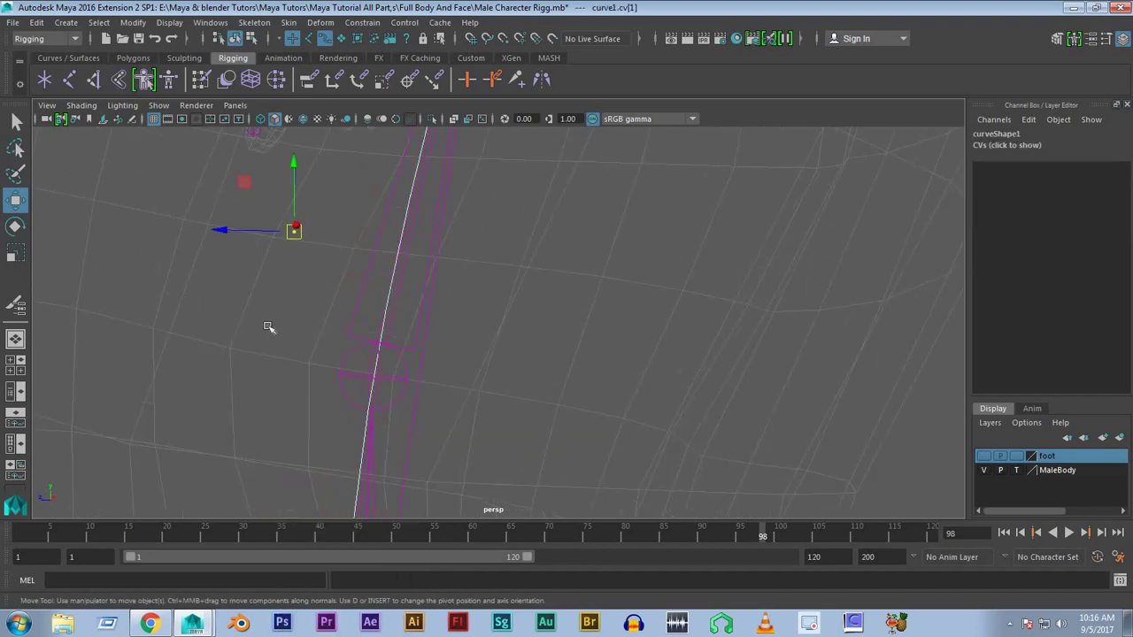
mouse_move(443, 466)
alt+mouse_down()
mouse_move(405, 309)
mouse_move(447, 226)
mouse_move(433, 539)
mouse_move(487, 387)
mouse_move(452, 346)
mouse_move(632, 386)
mouse_move(544, 139)
mouse_move(481, 342)
mouse_move(480, 387)
mouse_move(479, 254)
mouse_move(551, 362)
alt+mouse_up()
mouse_move(552, 362)
alt+right_down()
mouse_move(569, 366)
mouse_move(472, 397)
mouse_move(485, 407)
alt+right_up()
scroll(677, 310, down, 3)
alt+drag(621, 355, 599, 346)
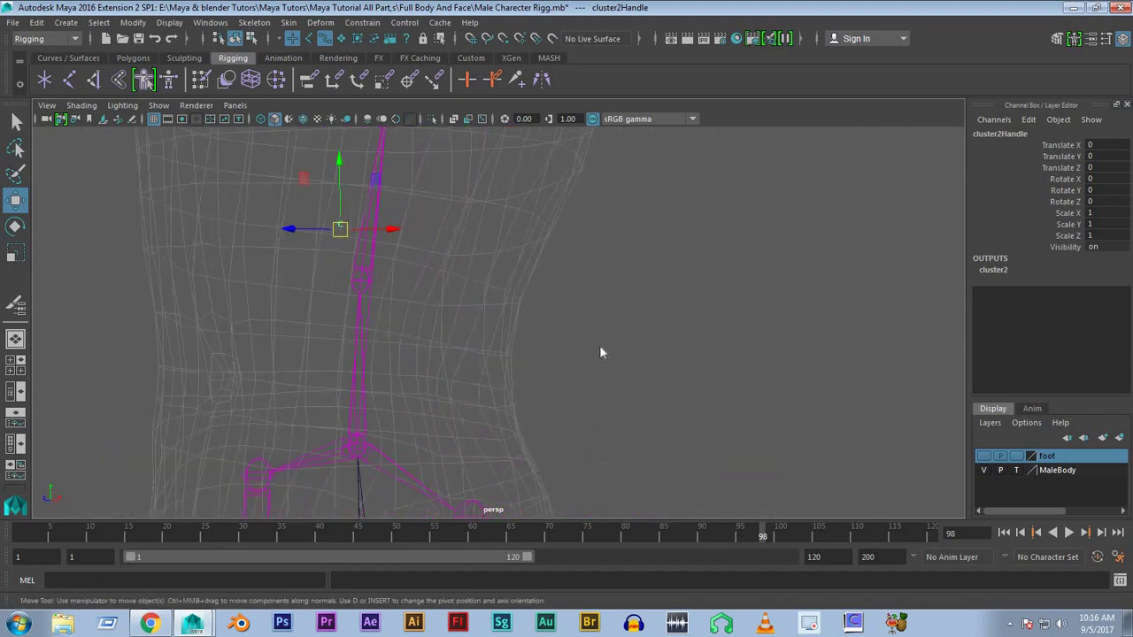
Apply Assume Preferred Angle to the spine curve, then bring up the viewport's Show list
right_click(599, 345)
click(411, 303)
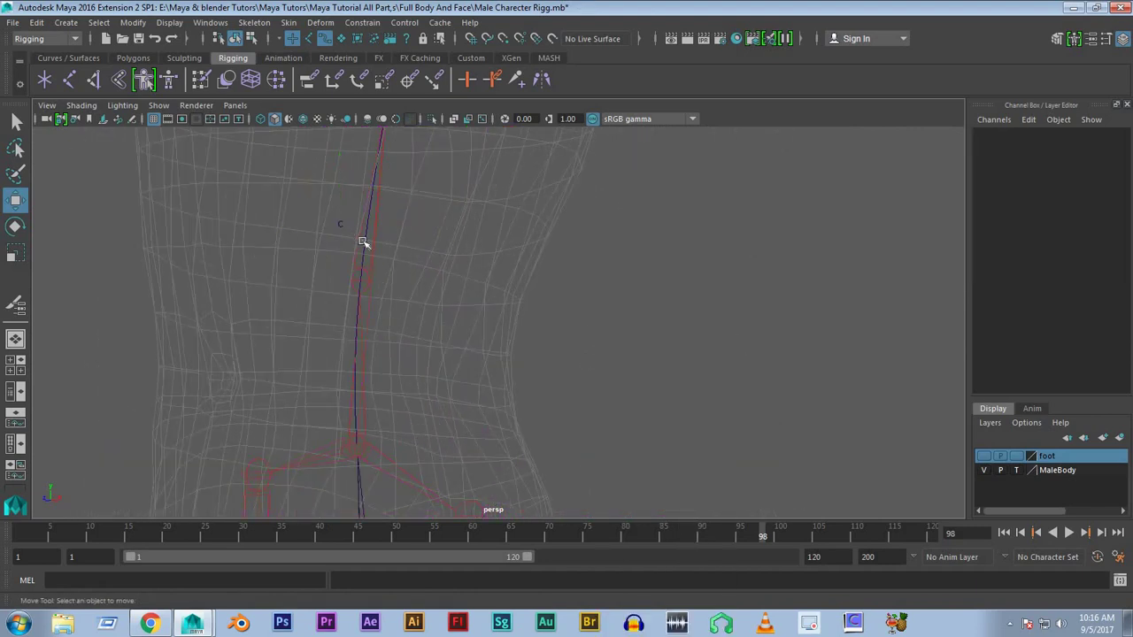
alt+drag(353, 408, 349, 392)
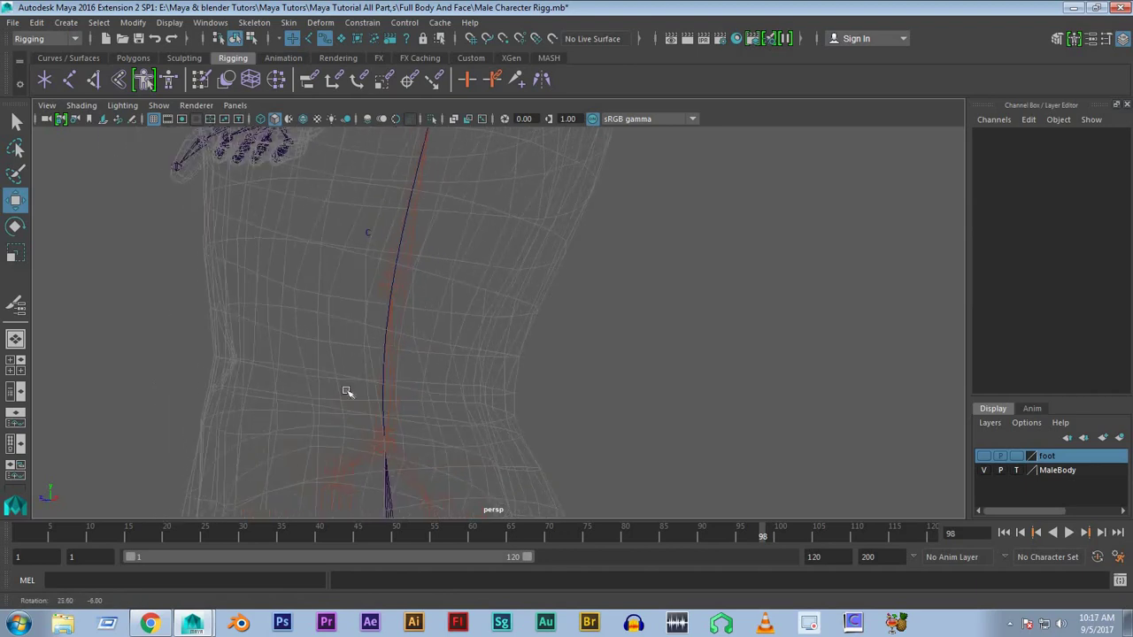
alt+right_drag(349, 392, 375, 375)
mouse_move(375, 375)
alt+mouse_down()
mouse_move(298, 319)
mouse_move(318, 353)
alt+mouse_up()
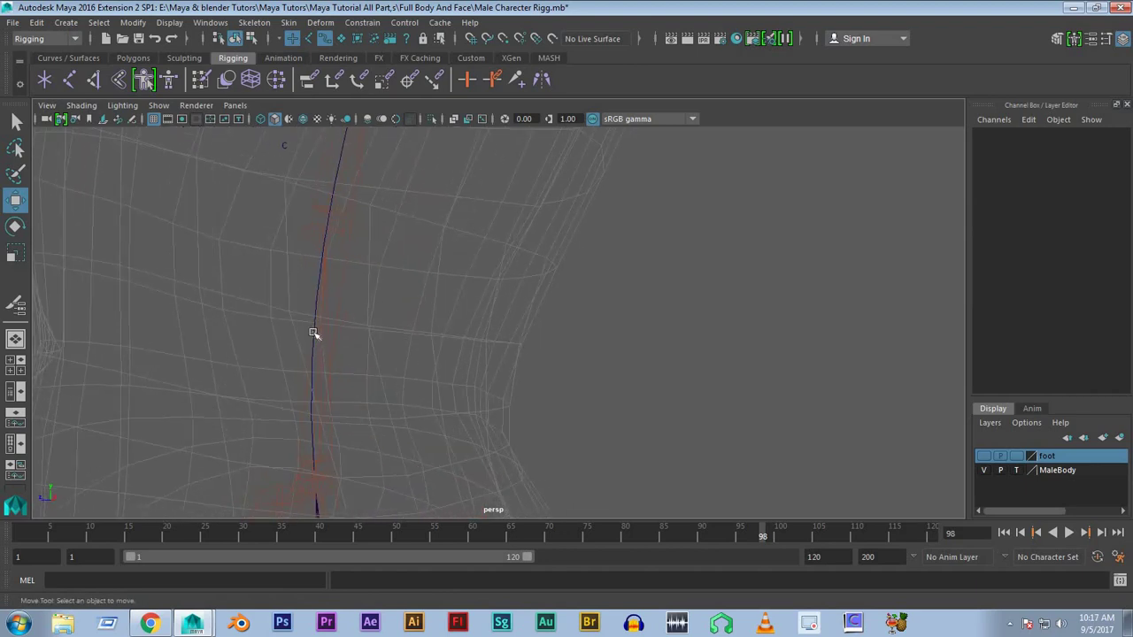
click(313, 333)
right_click(312, 331)
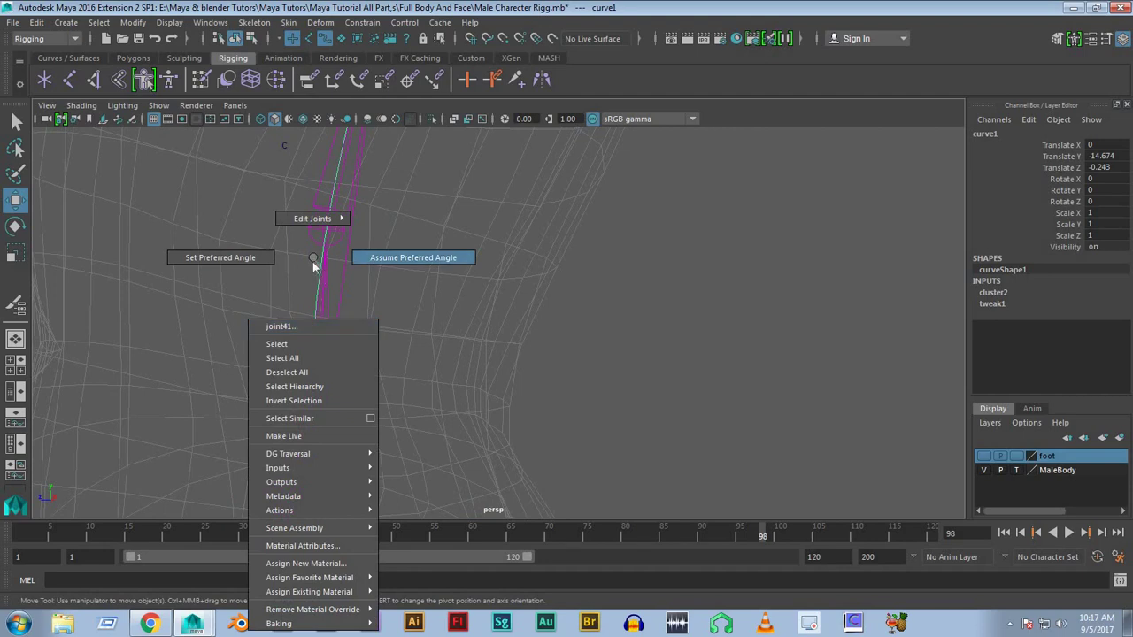
click(413, 258)
mouse_move(375, 324)
alt+mouse_down()
mouse_move(486, 380)
mouse_move(587, 278)
alt+mouse_up()
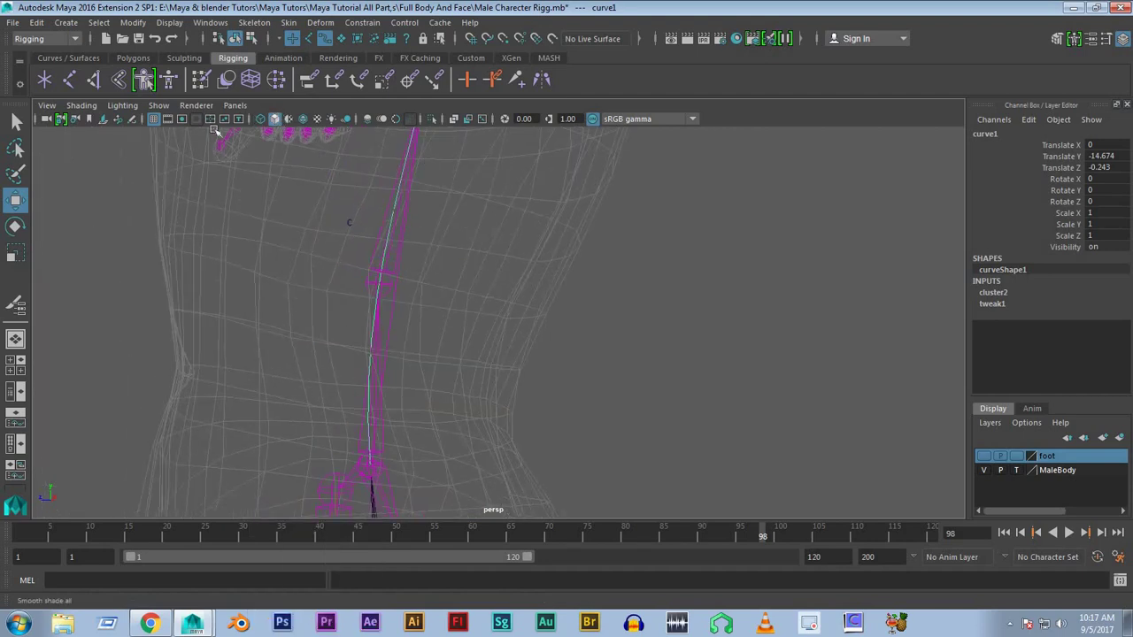
click(122, 106)
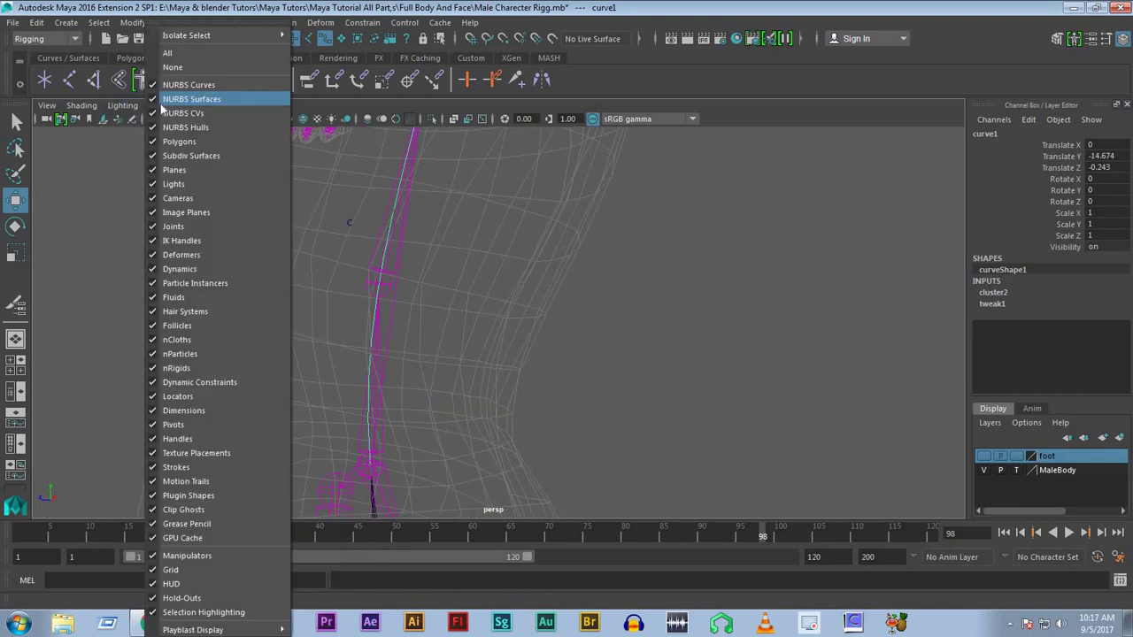
Set the viewport to Show > None, then turn NURBS Curves back on
click(187, 65)
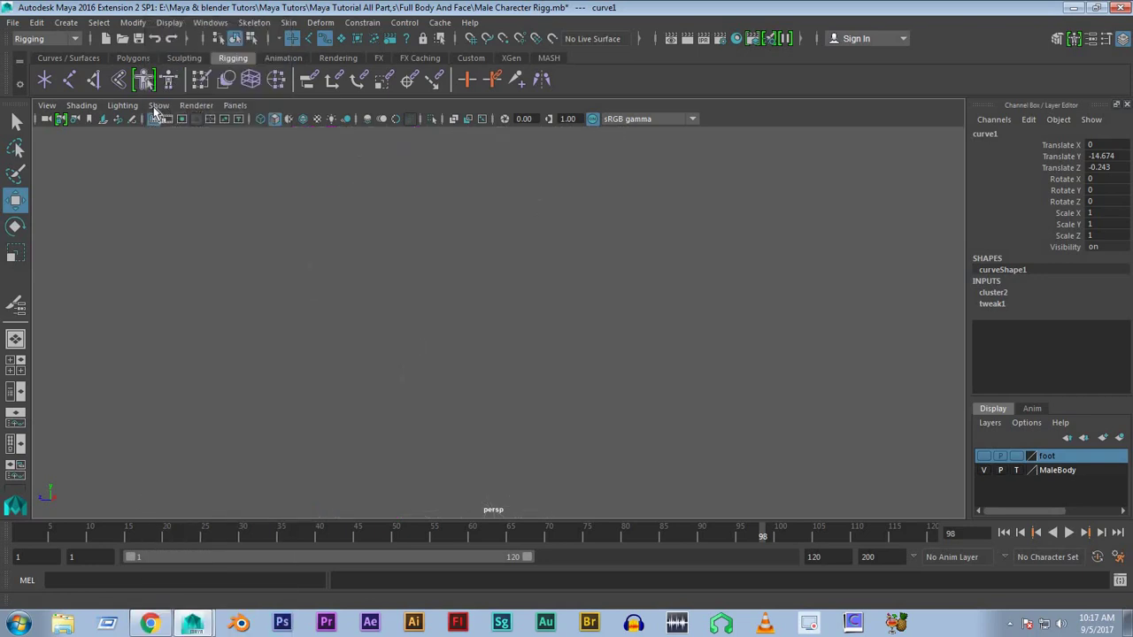
click(159, 106)
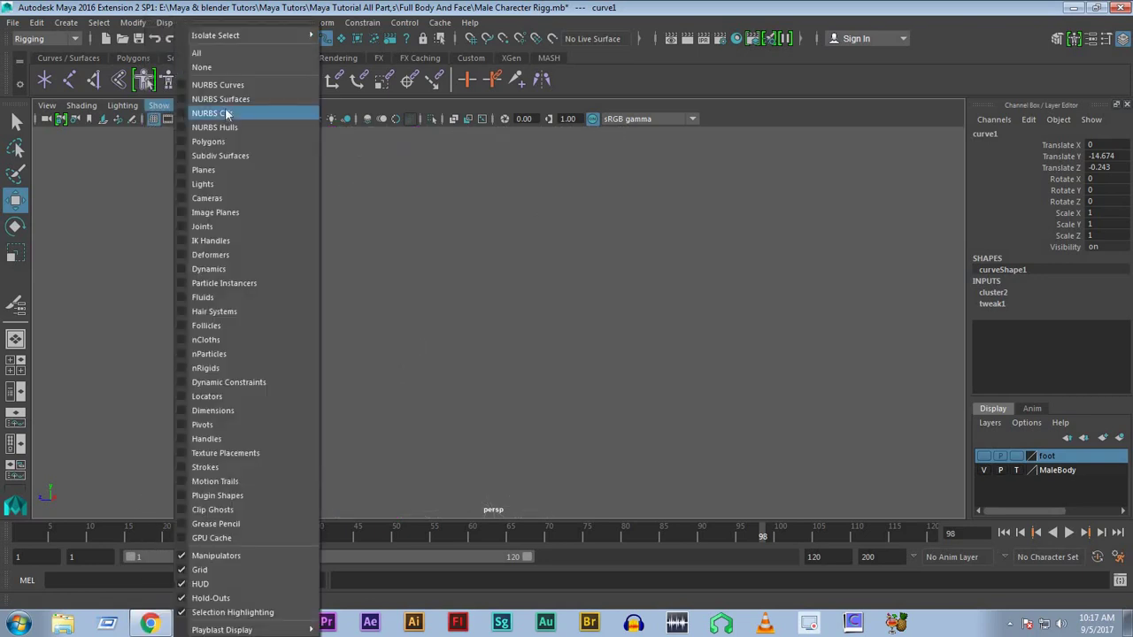
click(221, 85)
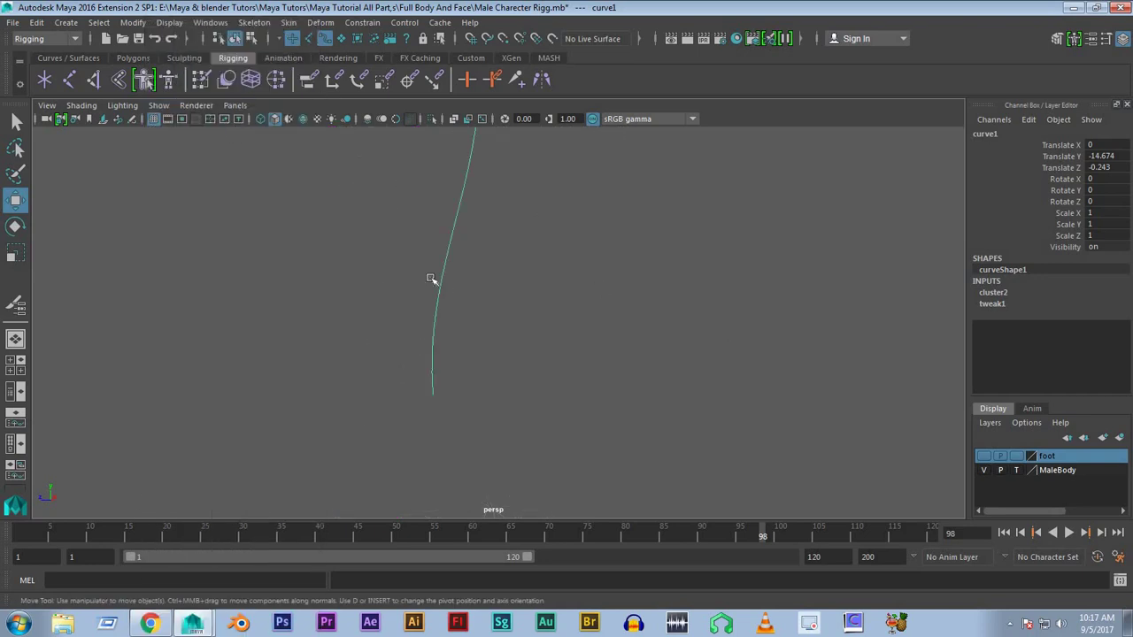
alt+drag(304, 374, 450, 286)
click(450, 286)
click(436, 283)
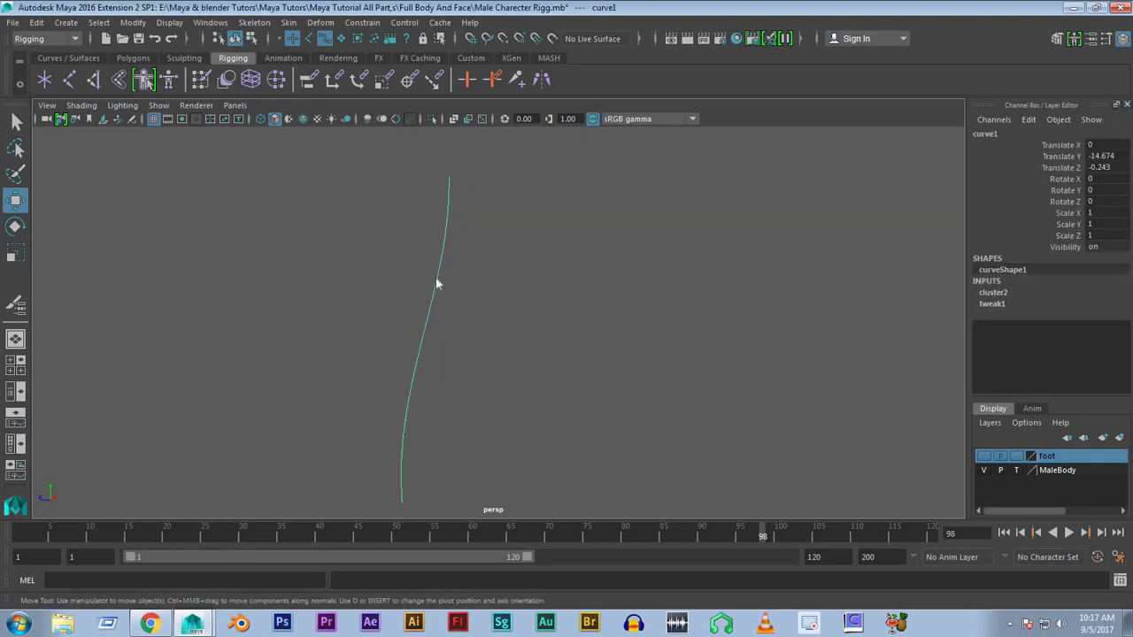
right_drag(435, 283, 144, 242)
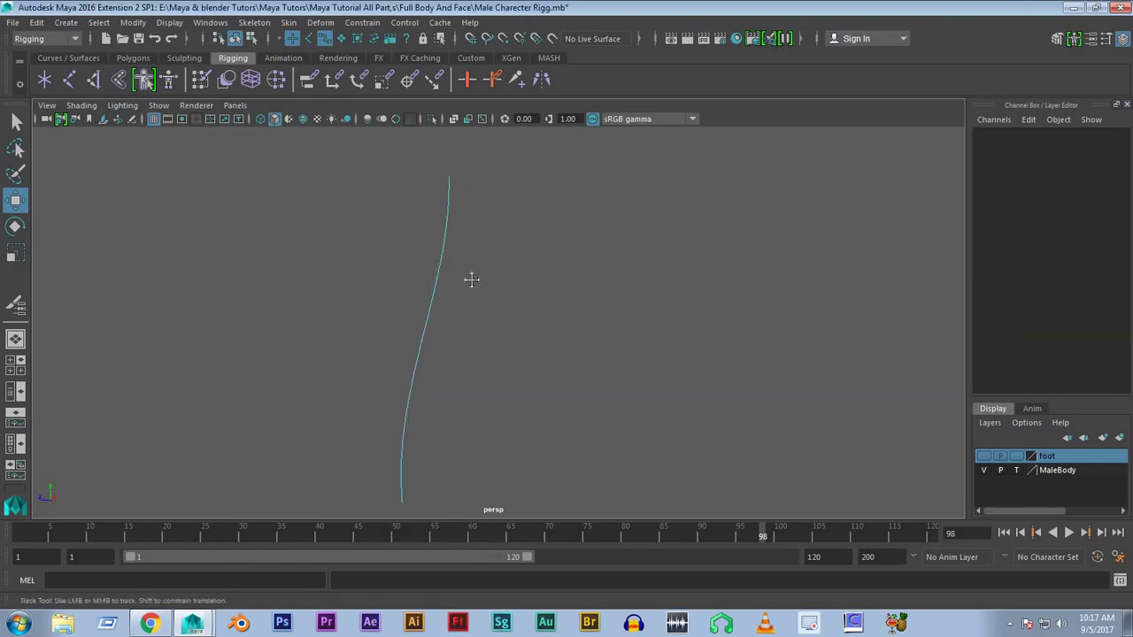
alt+middle_drag(471, 280, 454, 268)
Also enable Show > Deformers so the cluster2 handle appears, and enter curve CV mode
right_drag(442, 259, 321, 263)
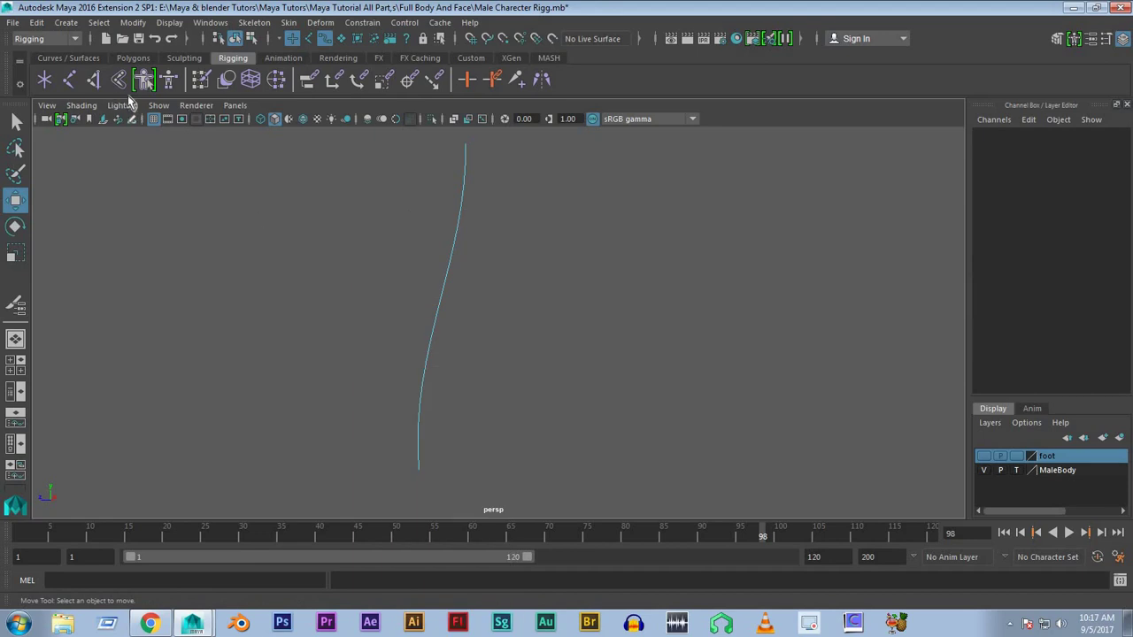
click(158, 105)
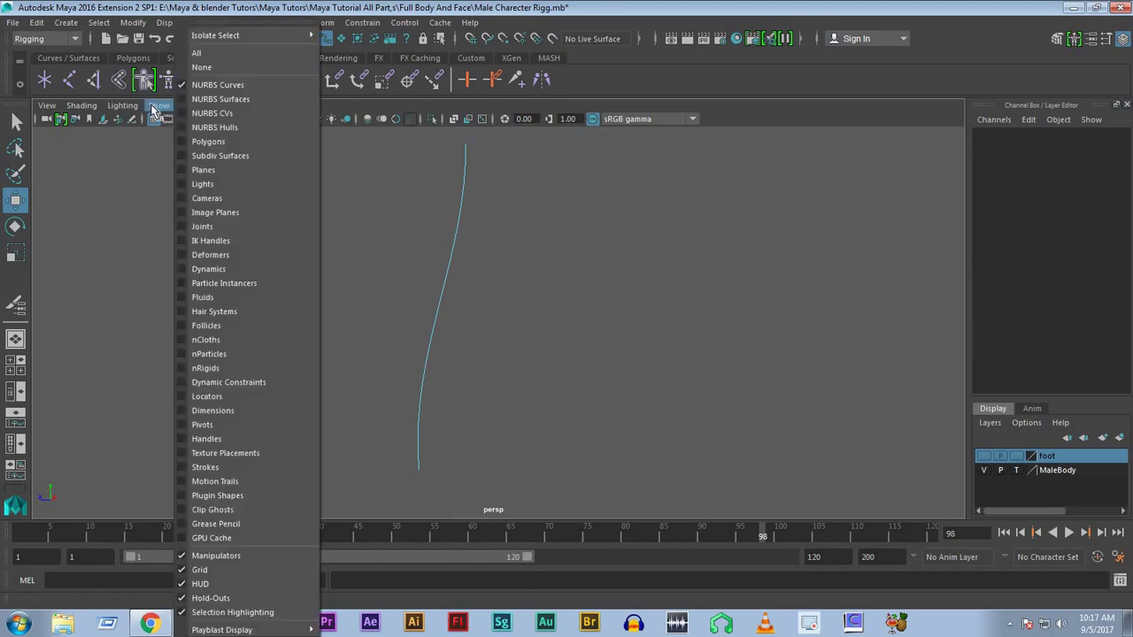
click(237, 254)
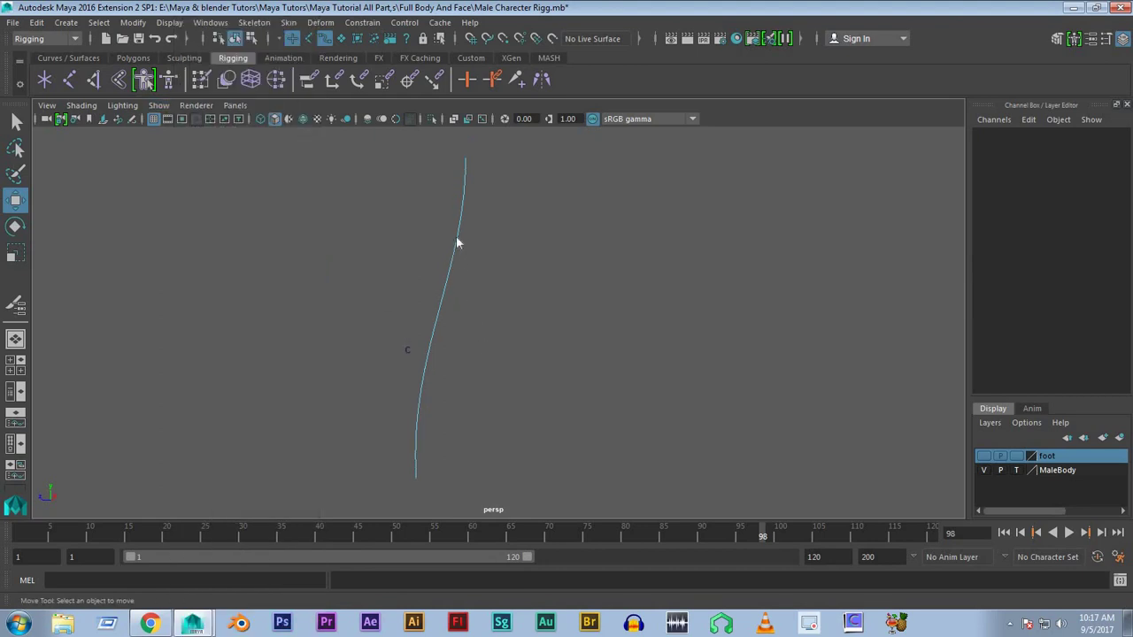
right_drag(456, 236, 390, 192)
Add a cluster to the spine curve's middle control point with Deform > Cluster
drag(390, 191, 528, 320)
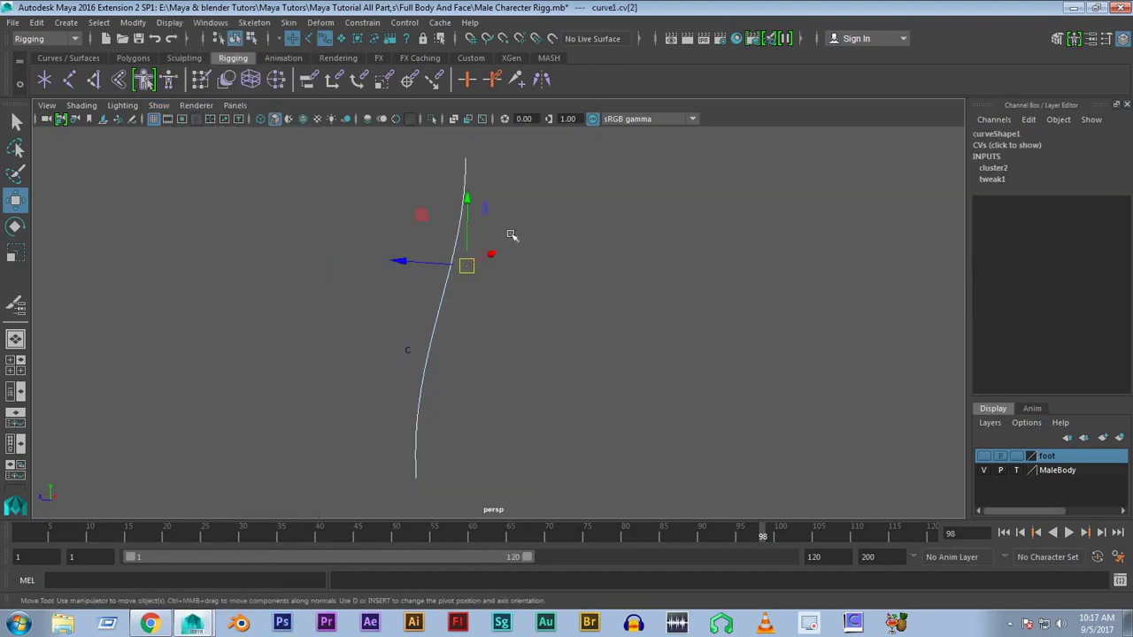
mouse_move(425, 300)
alt+mouse_down()
mouse_move(331, 321)
mouse_move(375, 322)
mouse_move(437, 232)
alt+mouse_up()
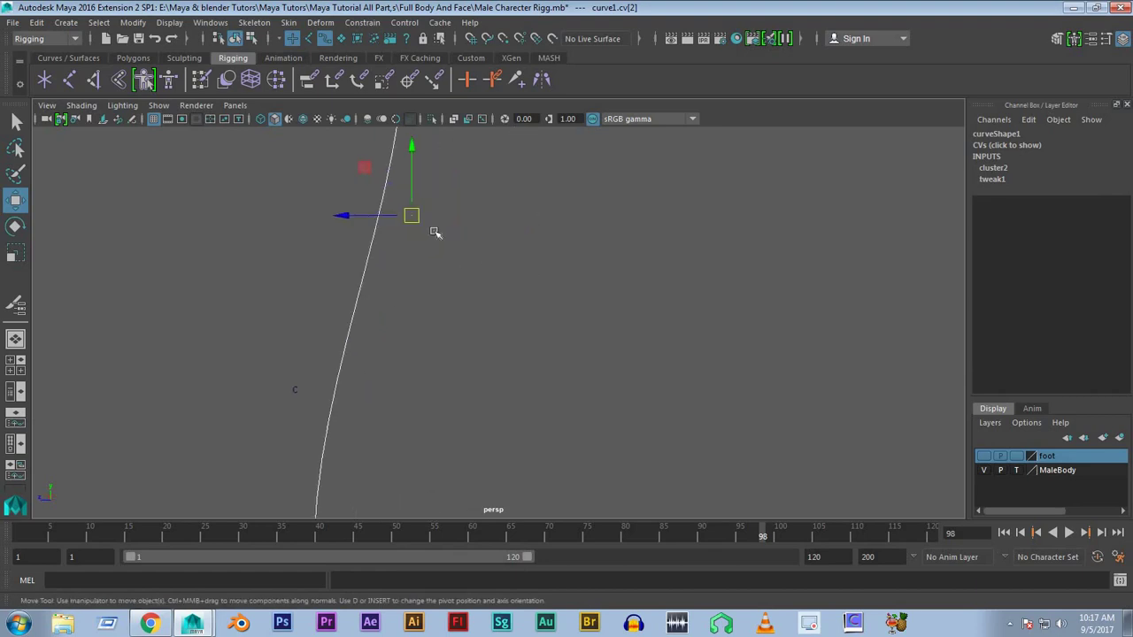
key(ctrl+z)
key(ctrl+z)
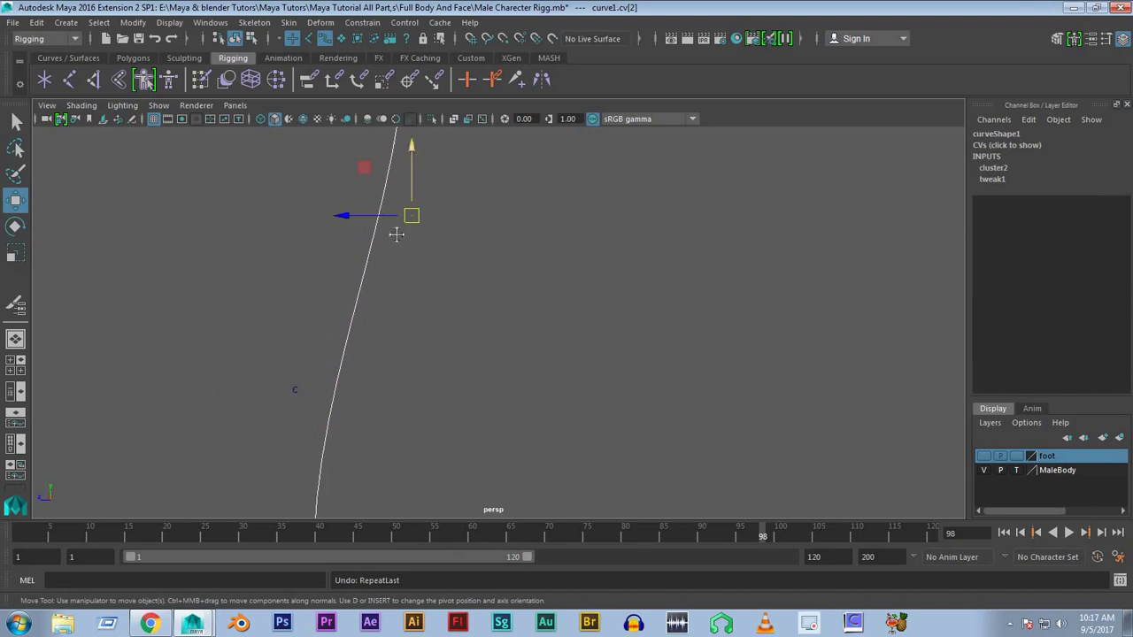
key(ctrl+z)
click(362, 23)
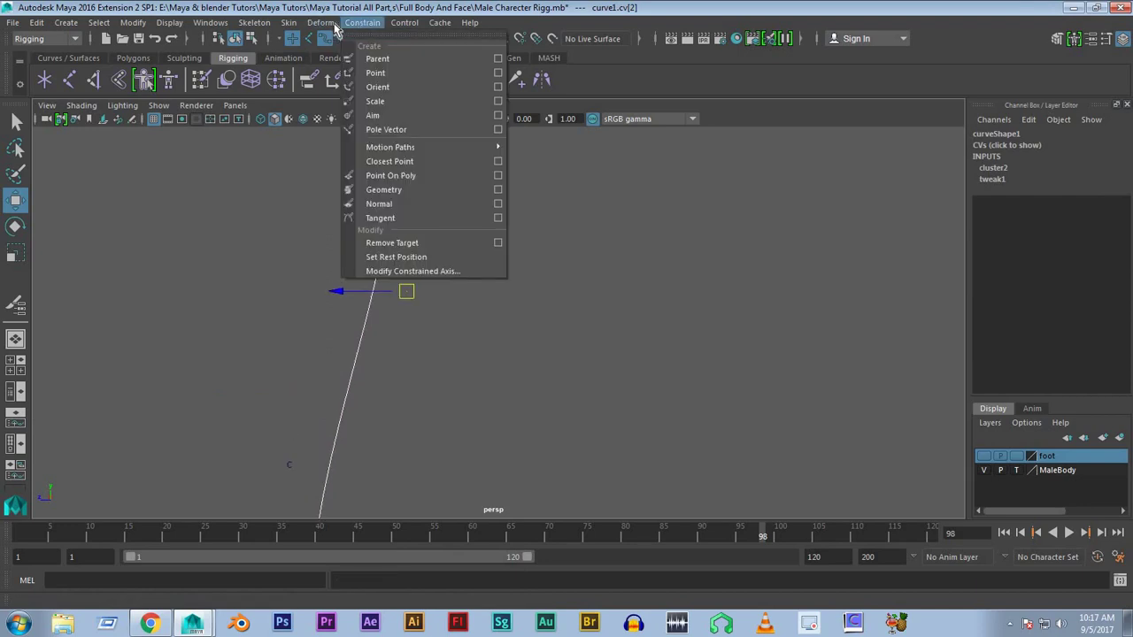
click(394, 63)
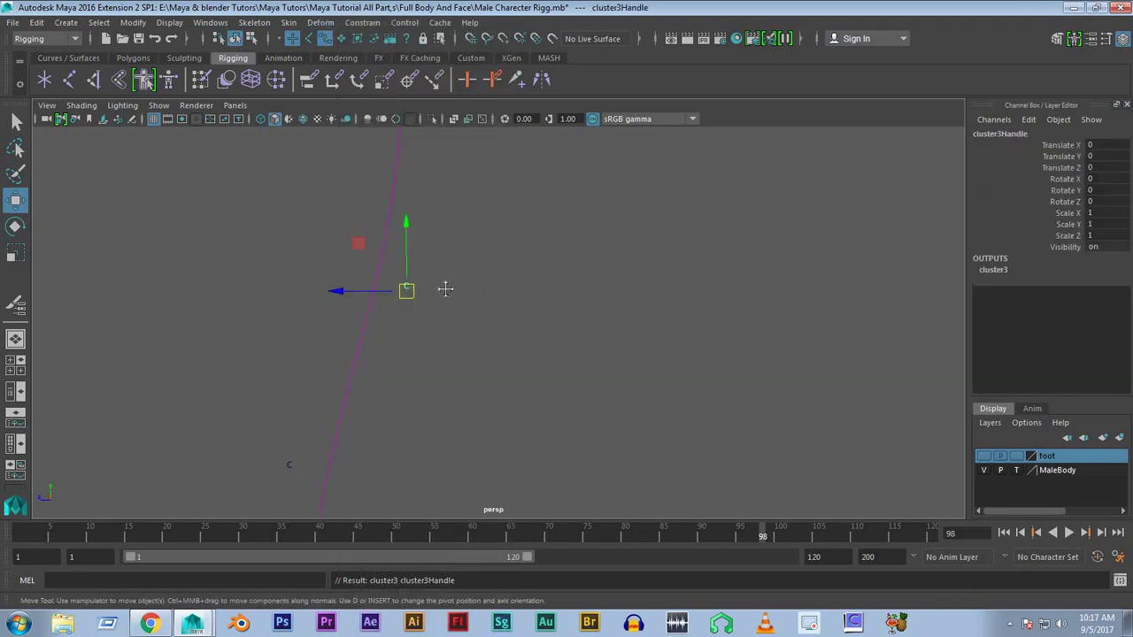
Cluster the top and bottom control points too, repeating the command with G
click(417, 212)
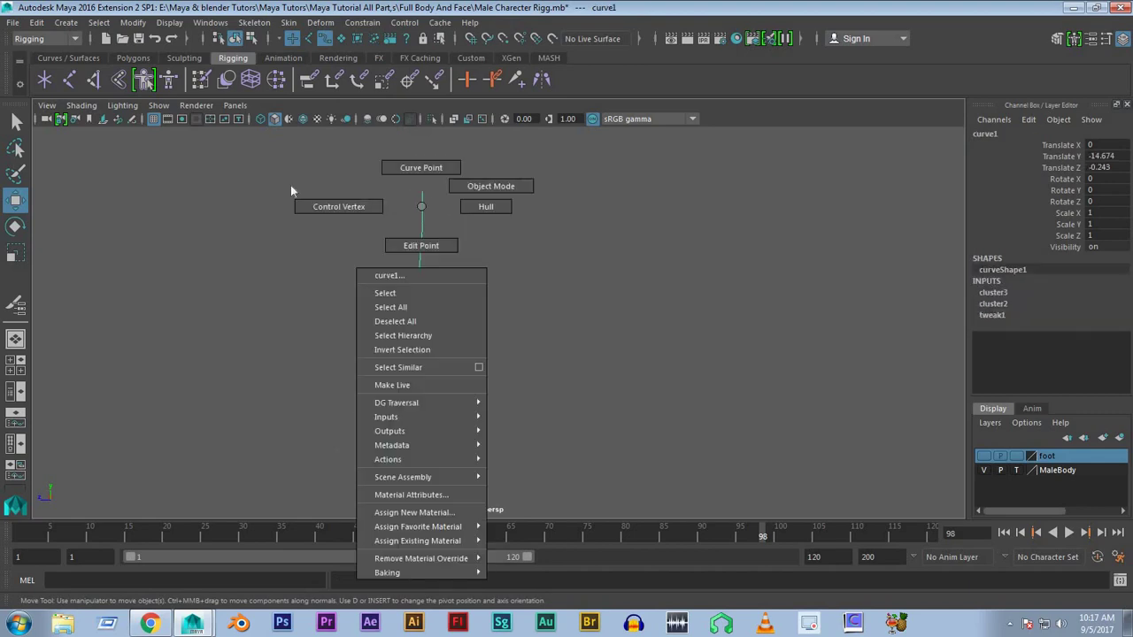
right_drag(421, 206, 290, 187)
drag(516, 147, 337, 266)
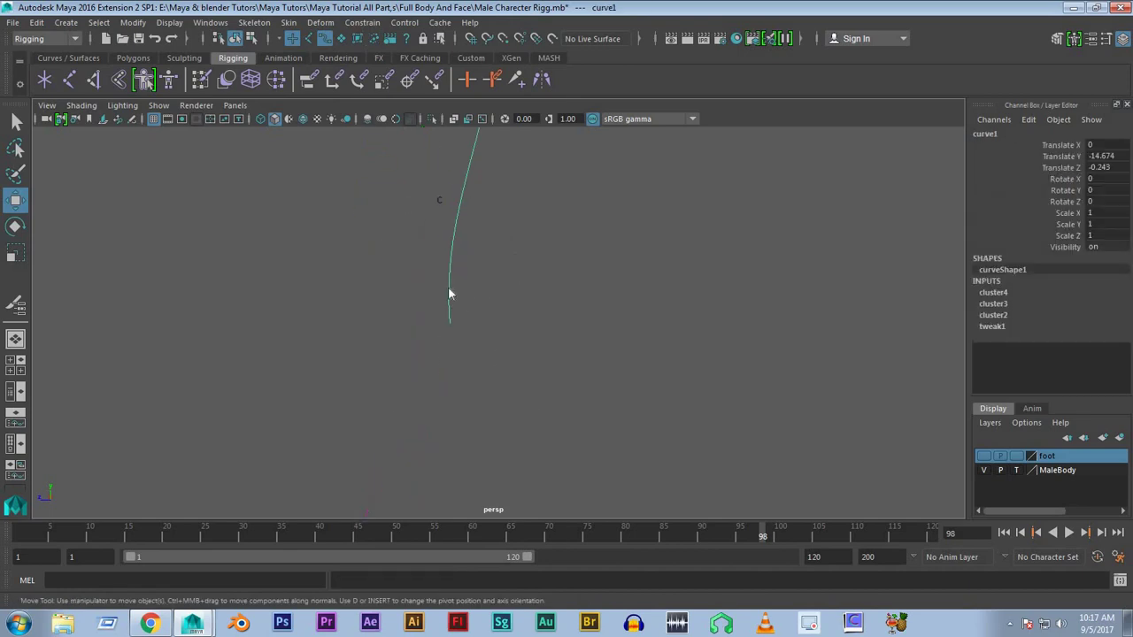
right_drag(446, 257, 186, 232)
drag(478, 312, 399, 392)
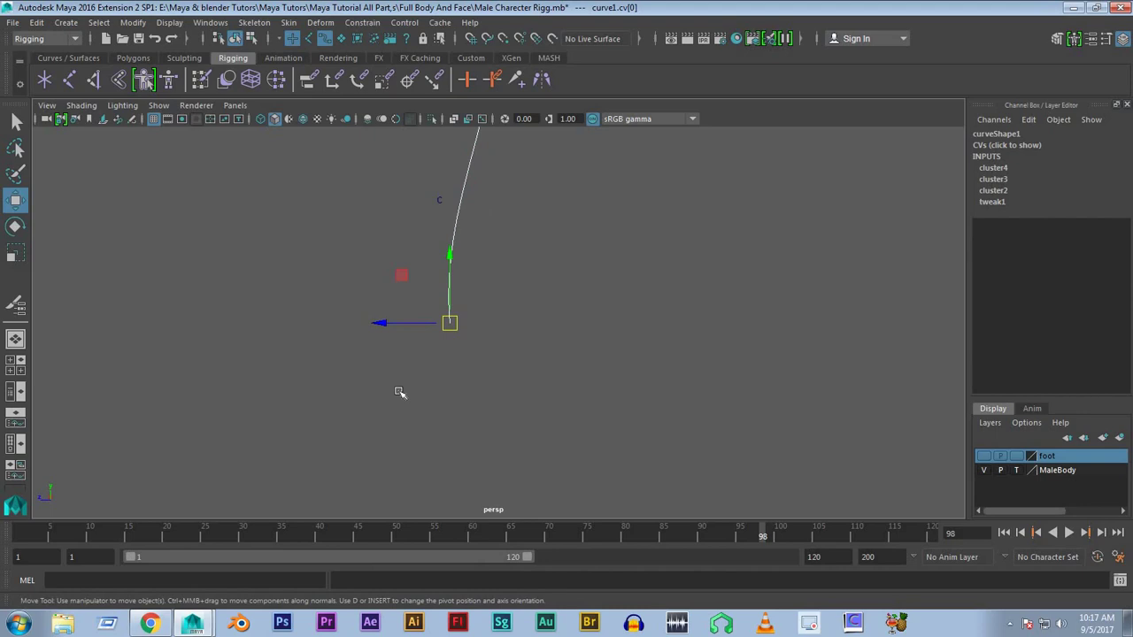
key(g)
alt+drag(460, 342, 577, 369)
mouse_move(505, 366)
alt+mouse_down()
mouse_move(517, 306)
mouse_move(575, 311)
alt+mouse_up()
click(529, 275)
right_drag(519, 272, 519, 245)
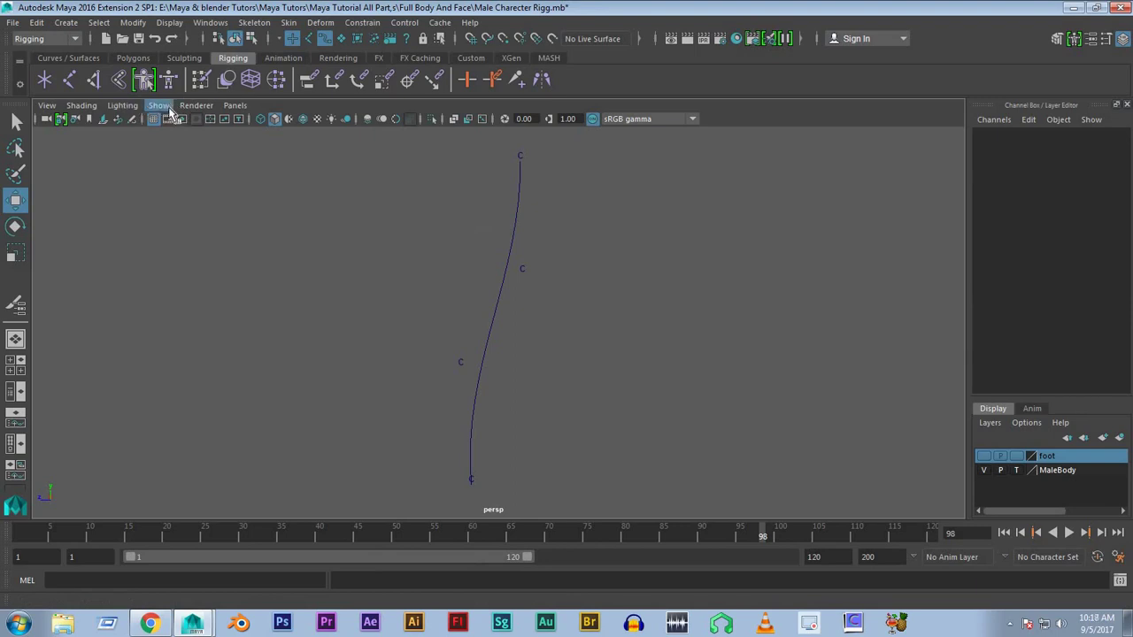
Show all object types again and enable selection of deformers and miscellaneous objects
click(158, 105)
click(210, 53)
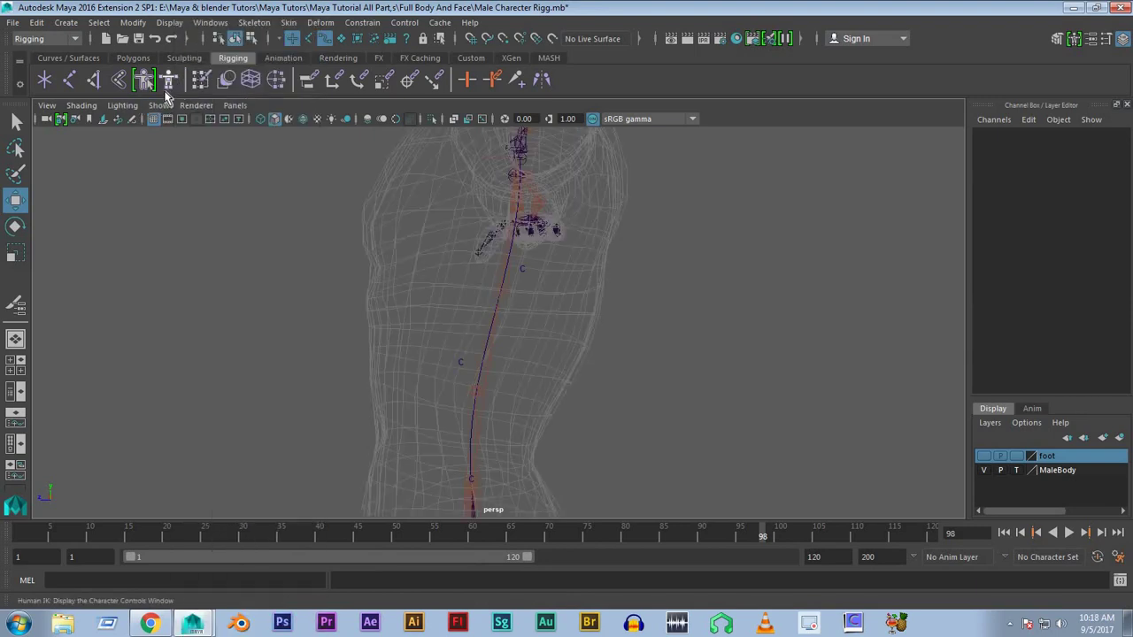
mouse_move(434, 354)
alt+mouse_down()
mouse_move(405, 354)
mouse_move(622, 374)
mouse_move(516, 362)
alt+mouse_up()
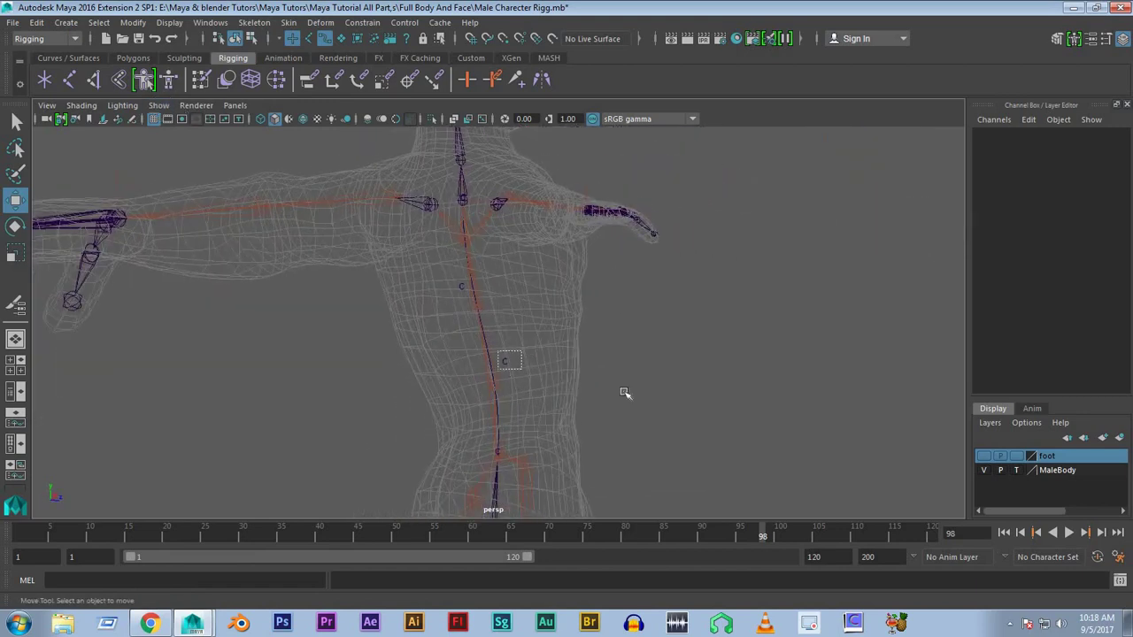
alt+drag(620, 392, 488, 378)
click(491, 372)
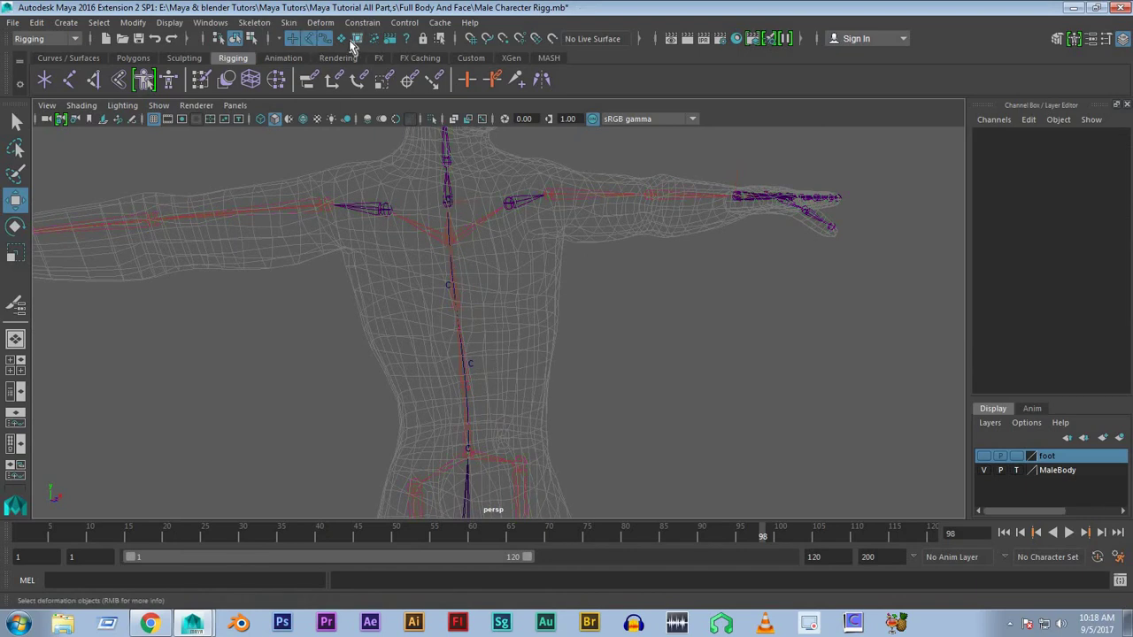
click(357, 39)
click(389, 40)
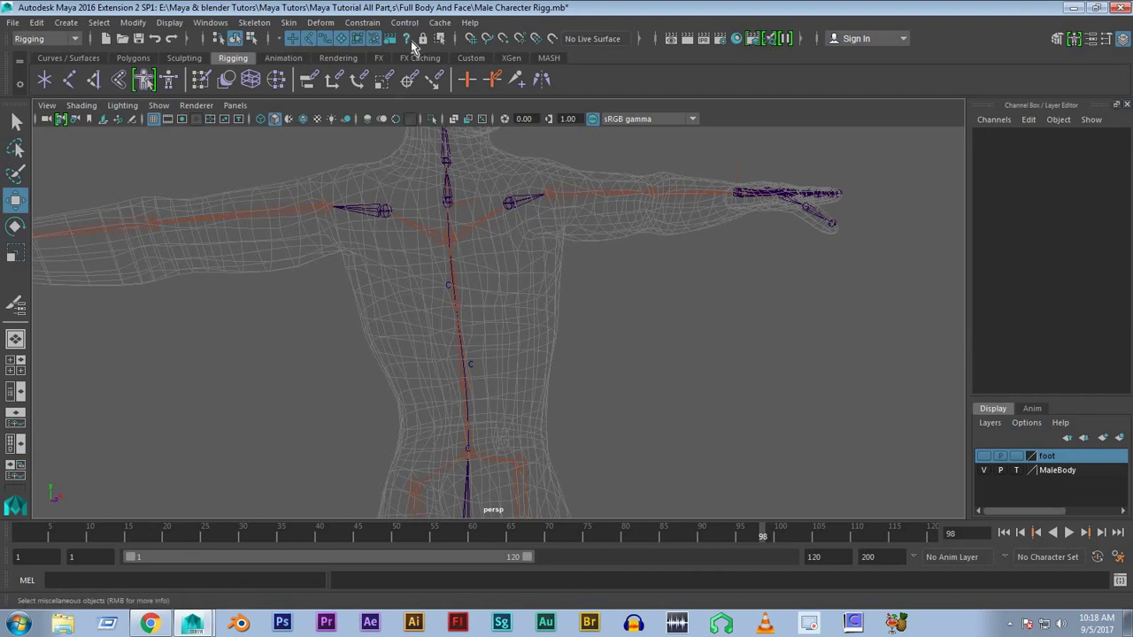
Test the lower spine cluster handle by sliding it sideways, then undo the move
alt+drag(543, 299, 537, 339)
click(493, 377)
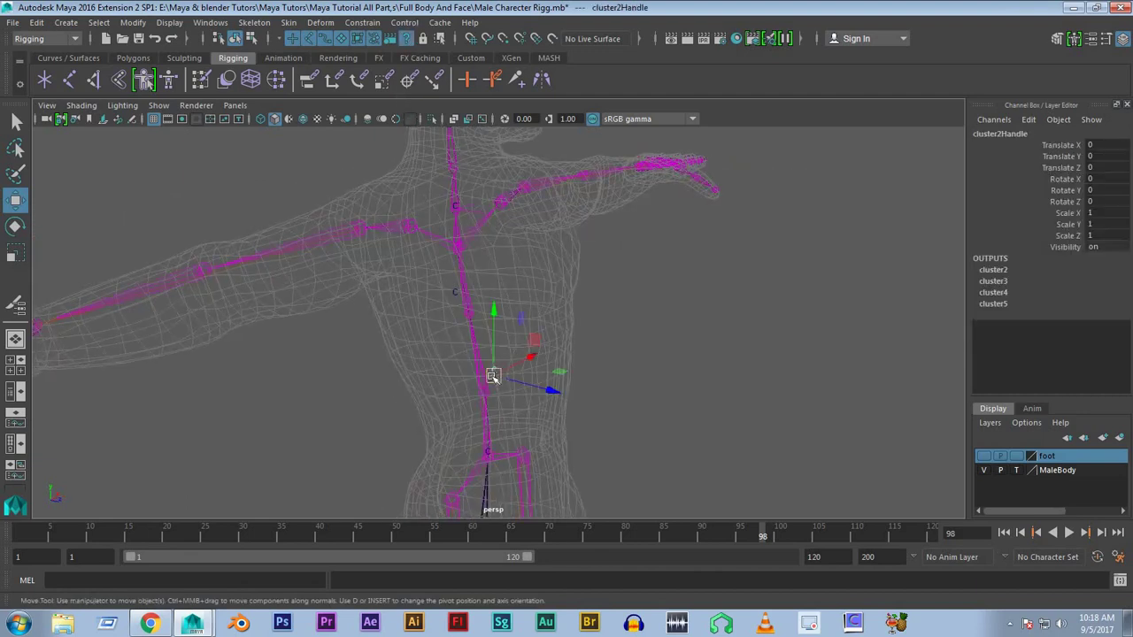
key(bracketleft)
drag(545, 341, 581, 330)
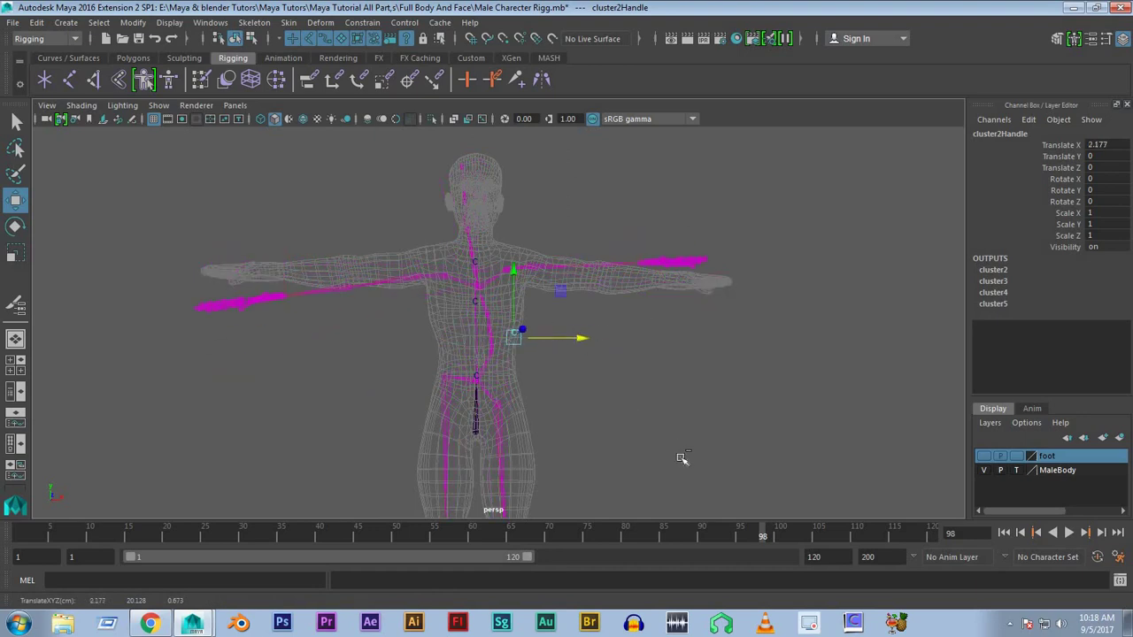
key(ctrl+z)
Frame a close view of the right arm and hand, deselecting the spine cluster
mouse_move(632, 367)
alt+mouse_down()
mouse_move(576, 274)
mouse_move(661, 302)
alt+mouse_up()
scroll(660, 302, up, 3)
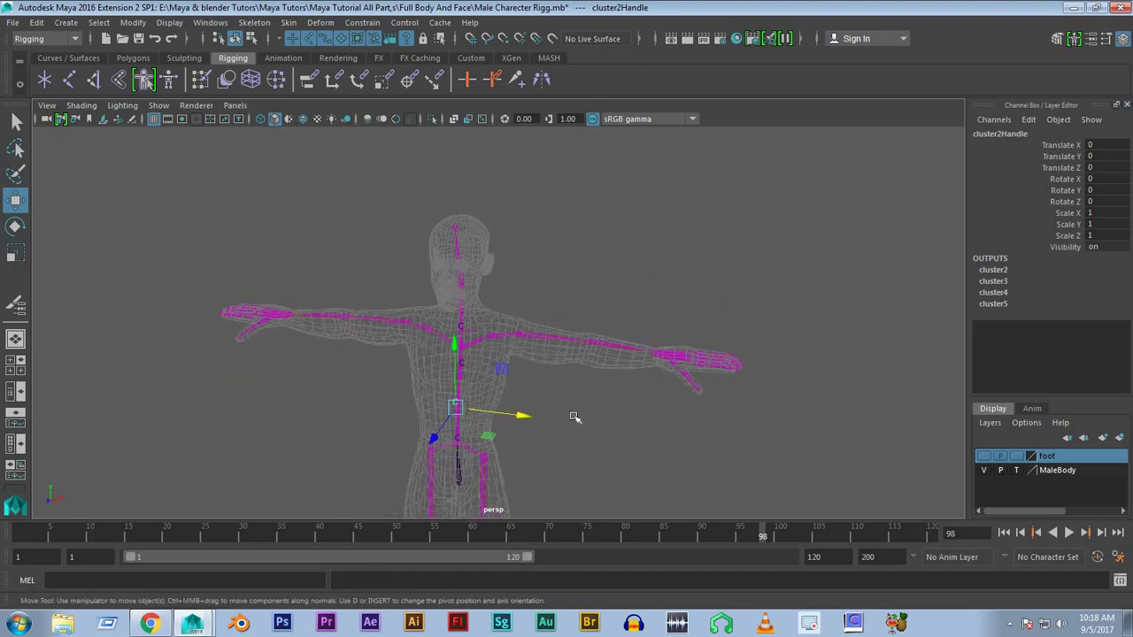
scroll(577, 298, up, 3)
mouse_move(577, 299)
alt+middle_down()
mouse_move(615, 283)
mouse_move(436, 360)
alt+middle_up()
alt+drag(436, 359, 546, 400)
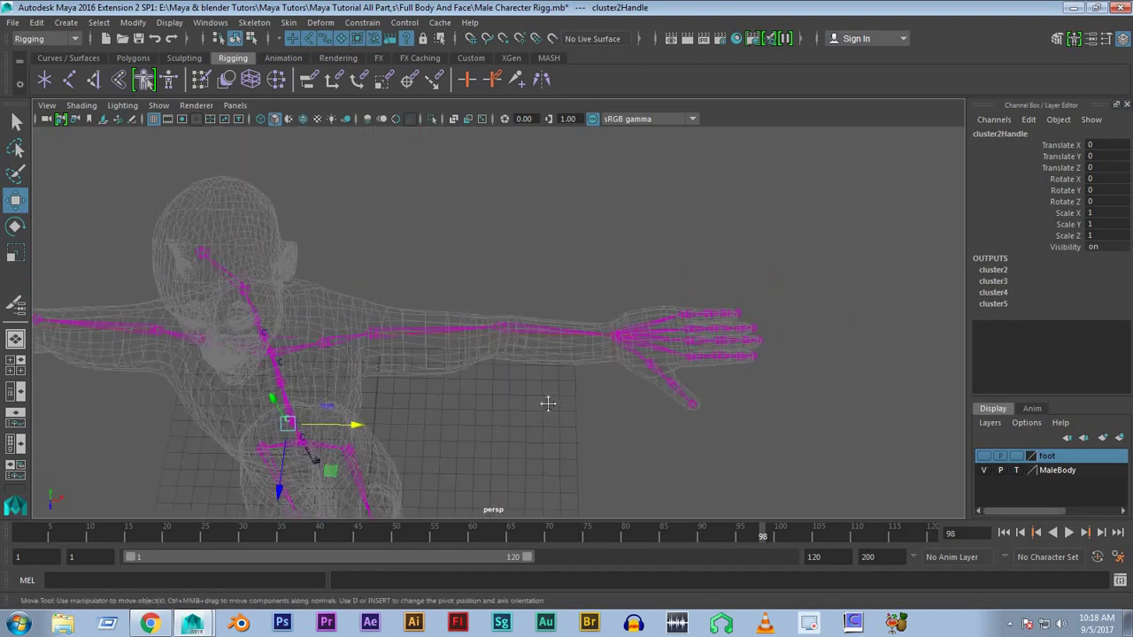
scroll(682, 379, up, 3)
click(678, 384)
scroll(703, 364, up, 3)
Bend the right arm with ikHandle1, then move it back to straighten the arm
click(703, 364)
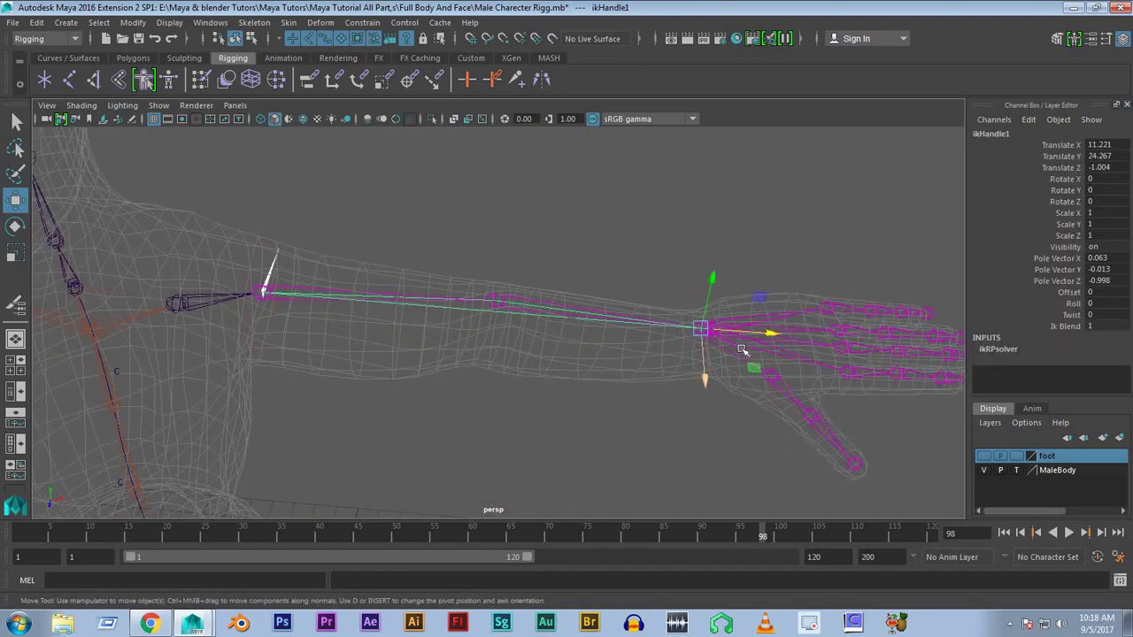
drag(767, 335, 719, 330)
middle_drag(556, 414, 572, 362)
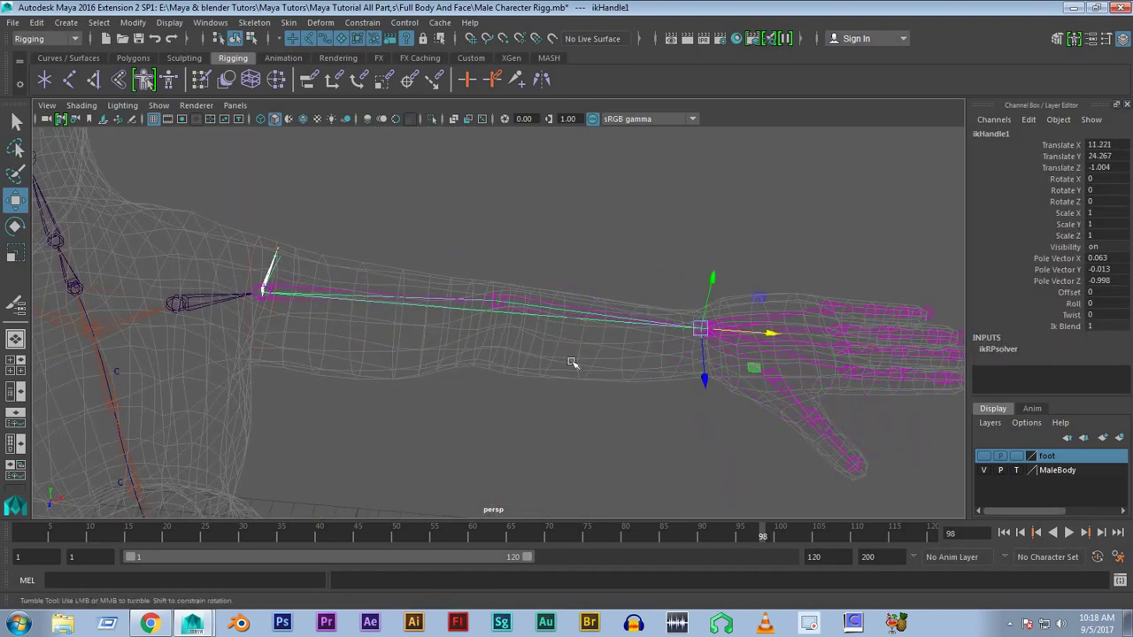
alt+drag(572, 362, 678, 152)
Raise the right foot's ikHandle3 to bend the leg, then undo so it straightens
scroll(503, 435, down, 3)
mouse_move(503, 435)
alt+mouse_down()
mouse_move(544, 274)
mouse_move(515, 370)
alt+mouse_up()
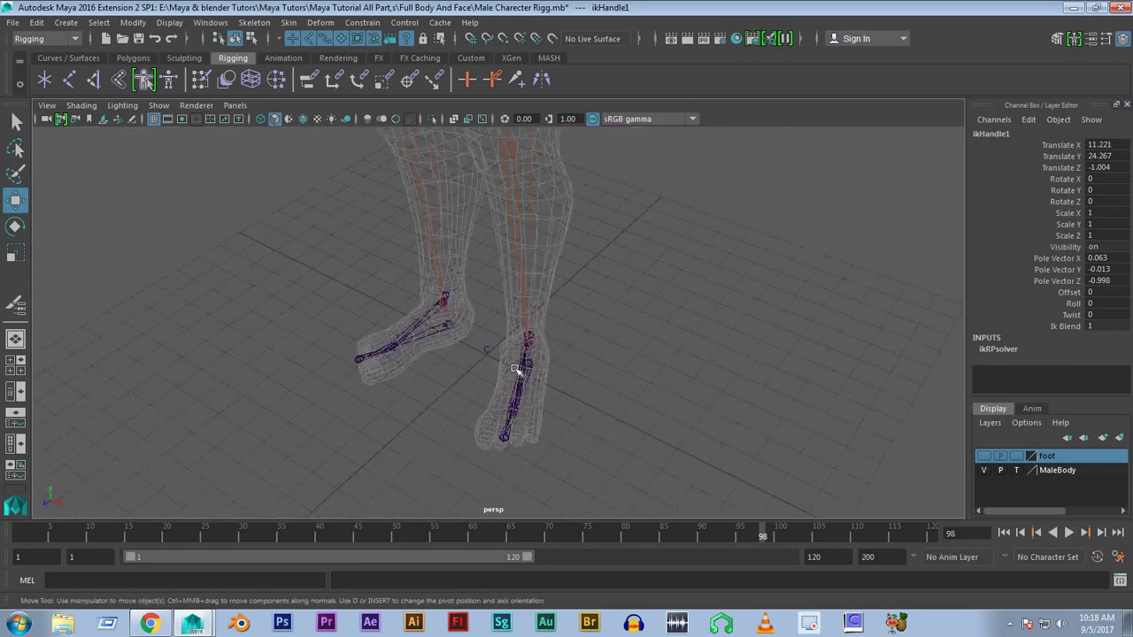
mouse_move(521, 316)
alt+mouse_down()
mouse_move(600, 331)
mouse_move(599, 380)
mouse_move(536, 401)
alt+mouse_up()
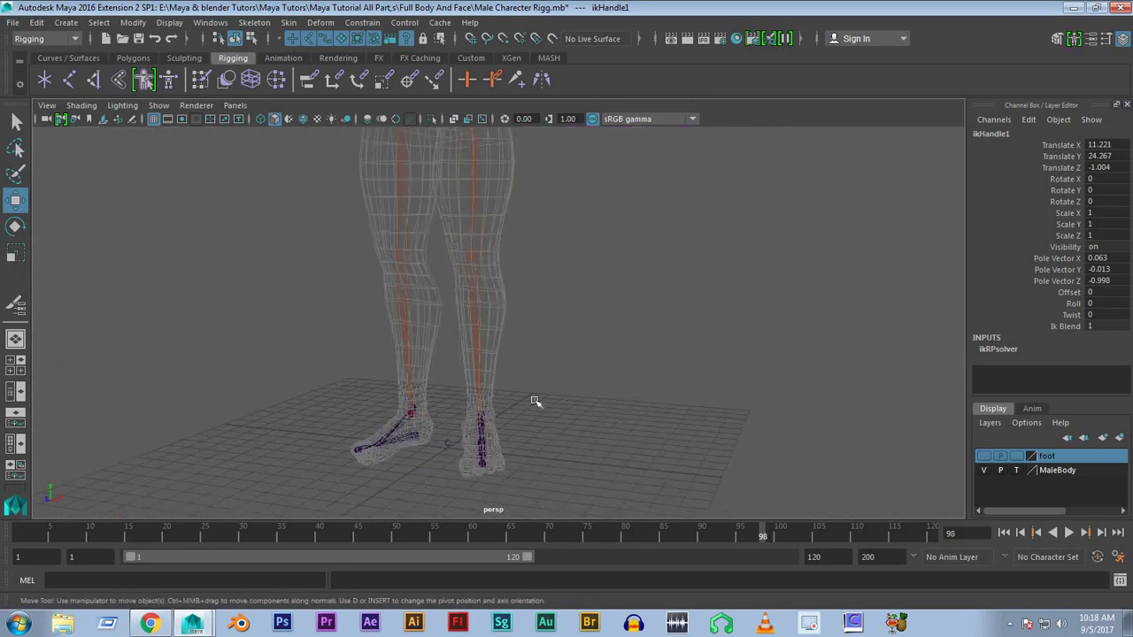
click(495, 402)
click(480, 418)
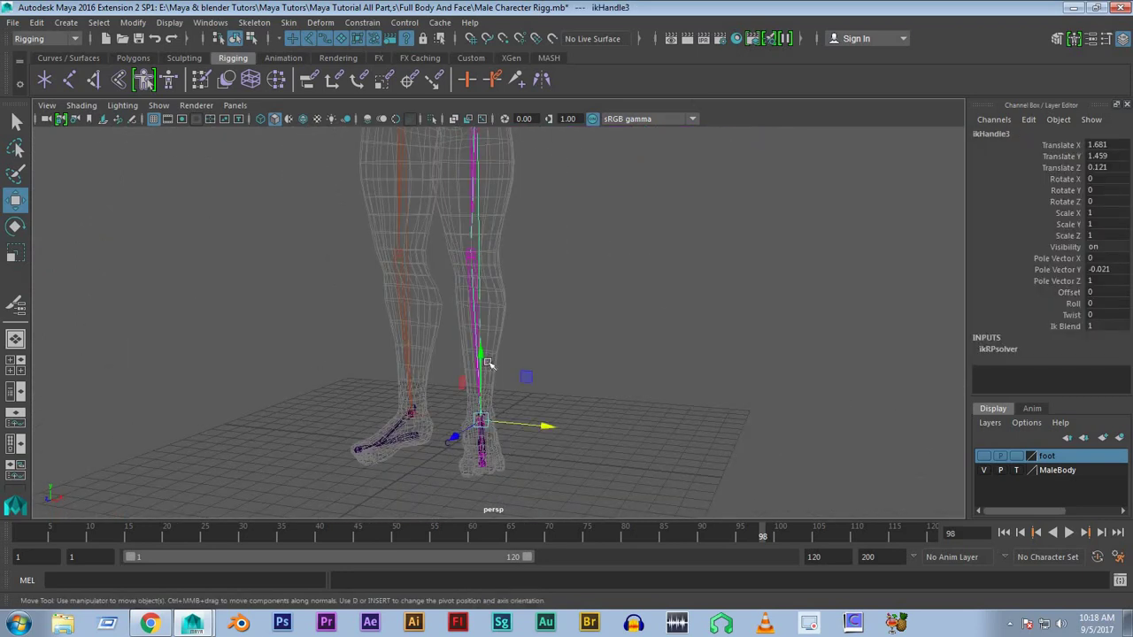
mouse_move(485, 356)
mouse_down()
mouse_move(523, 278)
mouse_move(527, 345)
mouse_up()
alt+drag(708, 387, 771, 387)
key(ctrl+z)
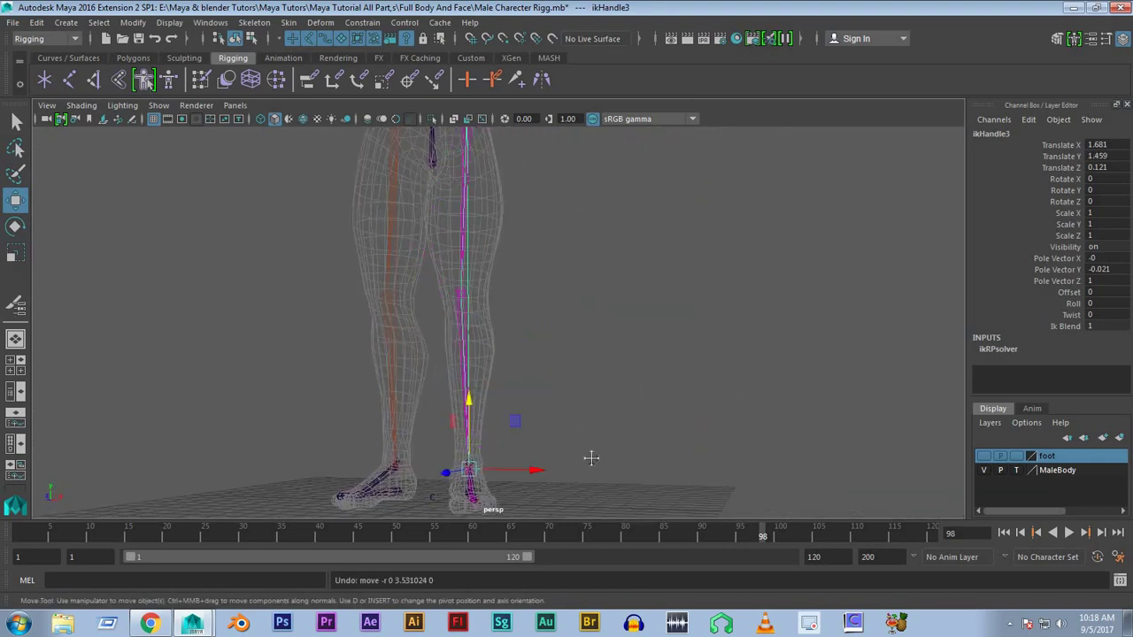
mouse_move(589, 458)
alt+mouse_down()
mouse_move(665, 239)
mouse_move(665, 385)
alt+mouse_up()
scroll(665, 385, up, 5)
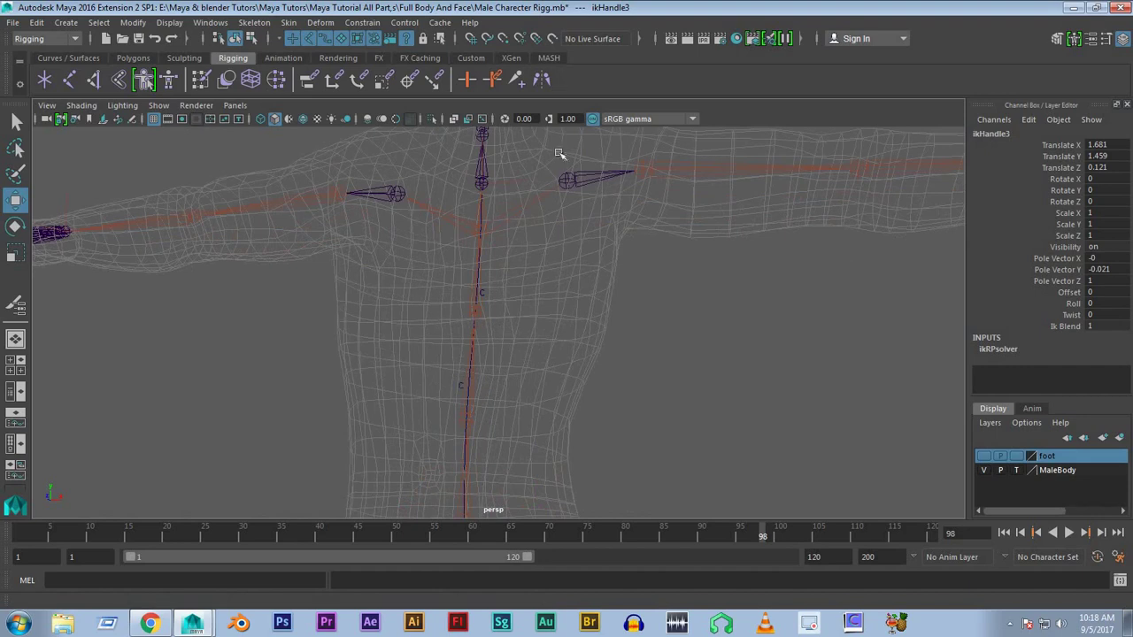
mouse_move(393, 369)
alt+mouse_down()
mouse_move(470, 286)
mouse_move(486, 286)
mouse_move(253, 233)
mouse_move(639, 303)
mouse_move(257, 244)
alt+mouse_up()
Create the first clavicle-to-shoulder IK handle with the IK Handle Tool
click(265, 259)
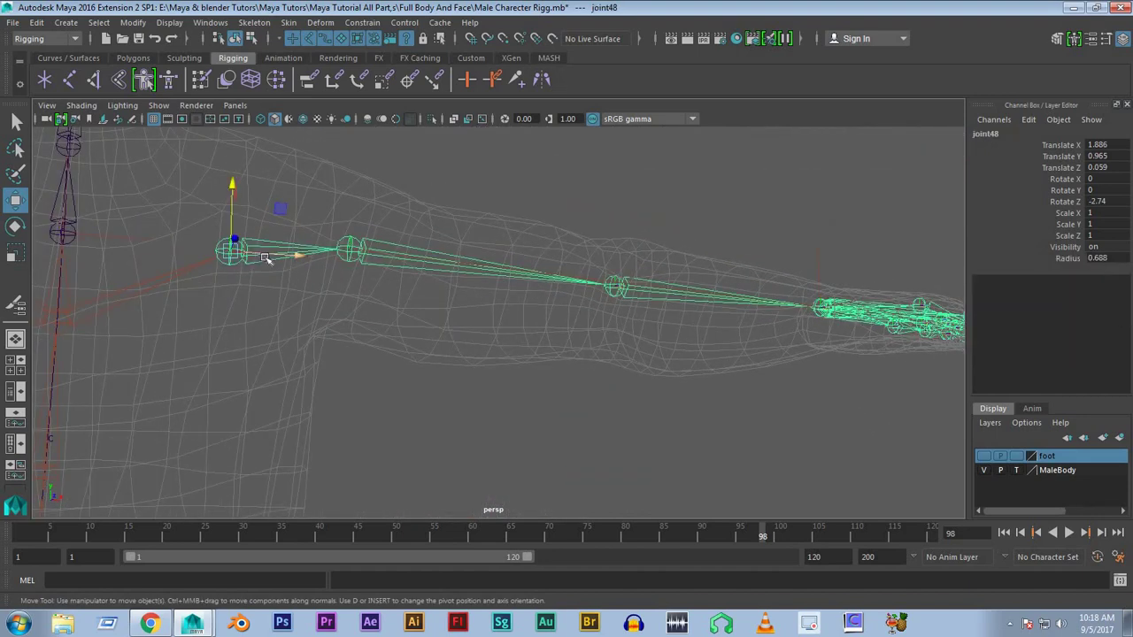
click(567, 398)
mouse_move(568, 398)
alt+mouse_down()
mouse_move(318, 336)
mouse_move(475, 292)
alt+mouse_up()
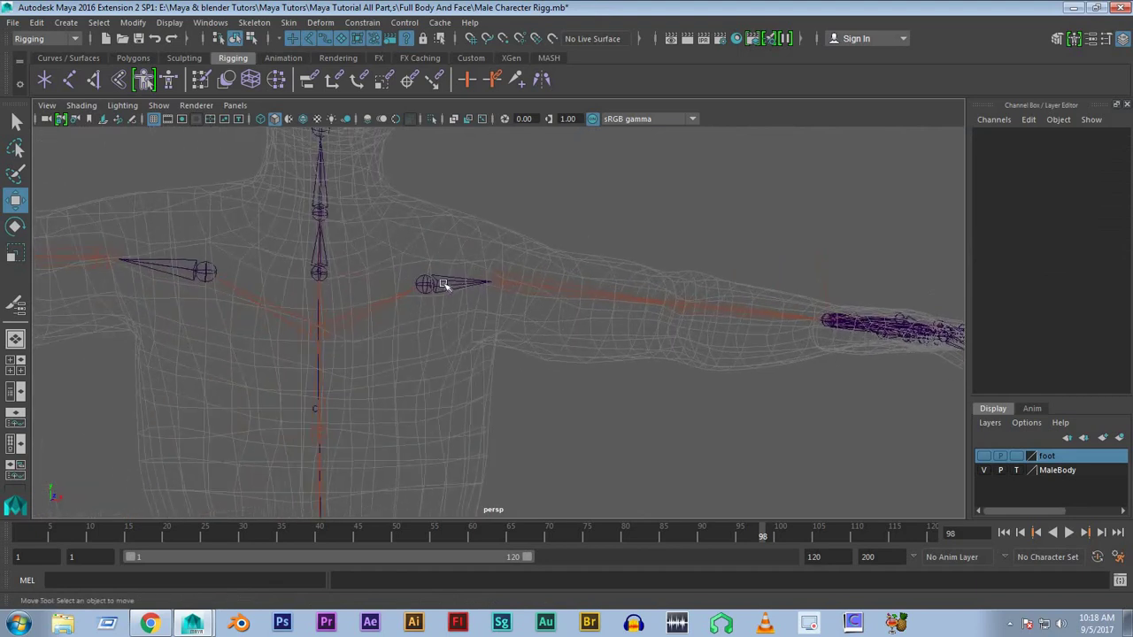
click(448, 284)
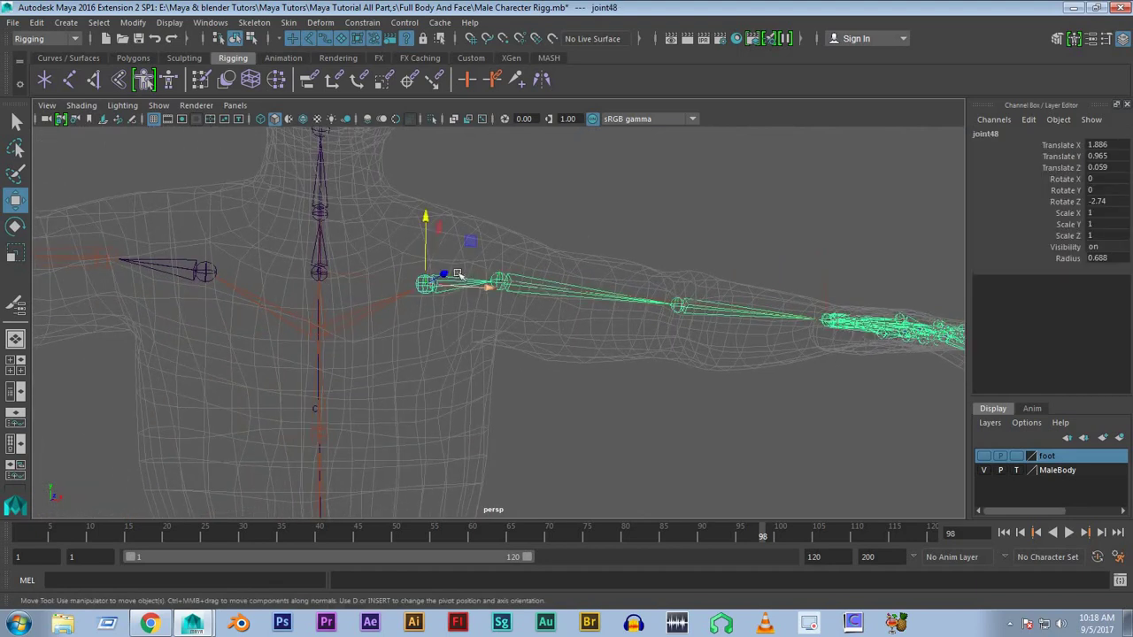
double_click(95, 81)
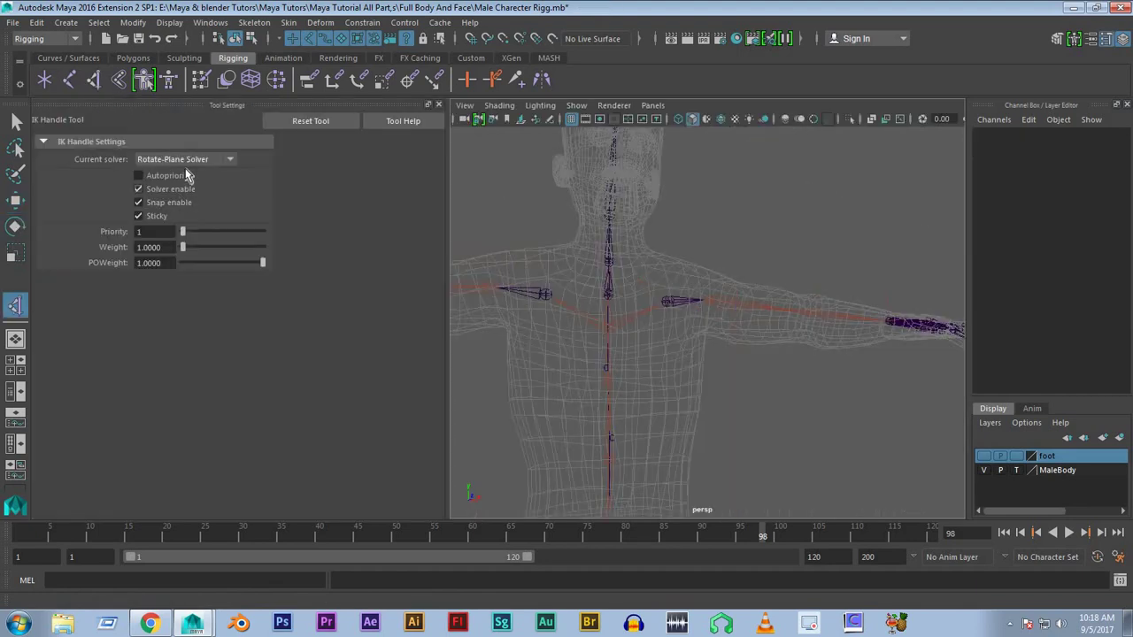
alt+drag(818, 330, 624, 303)
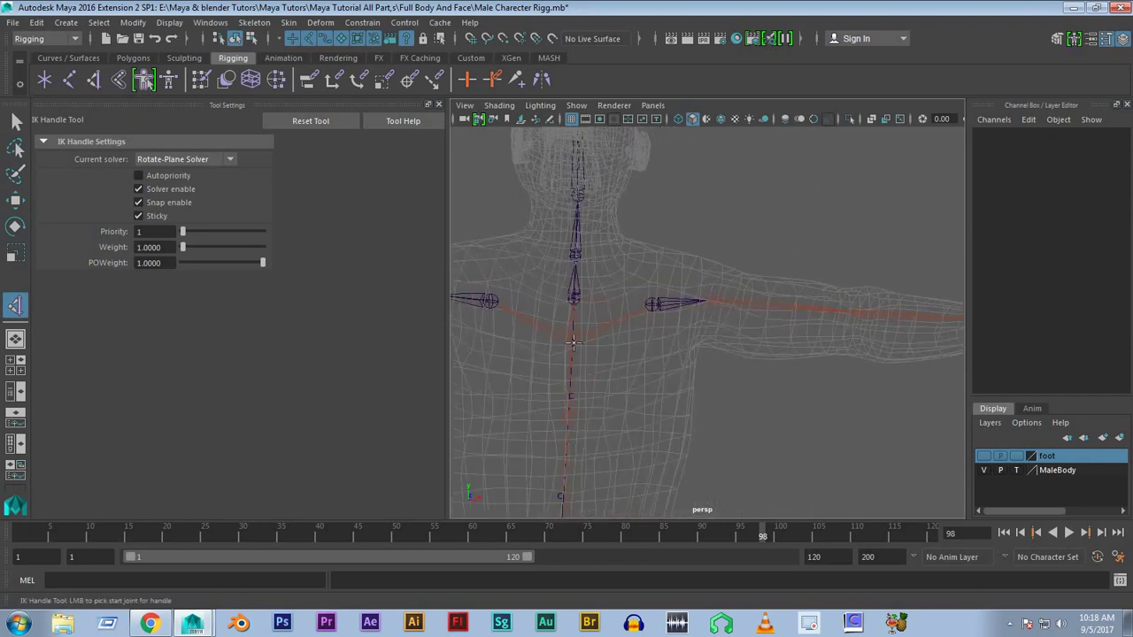
scroll(624, 303, up, 3)
click(631, 298)
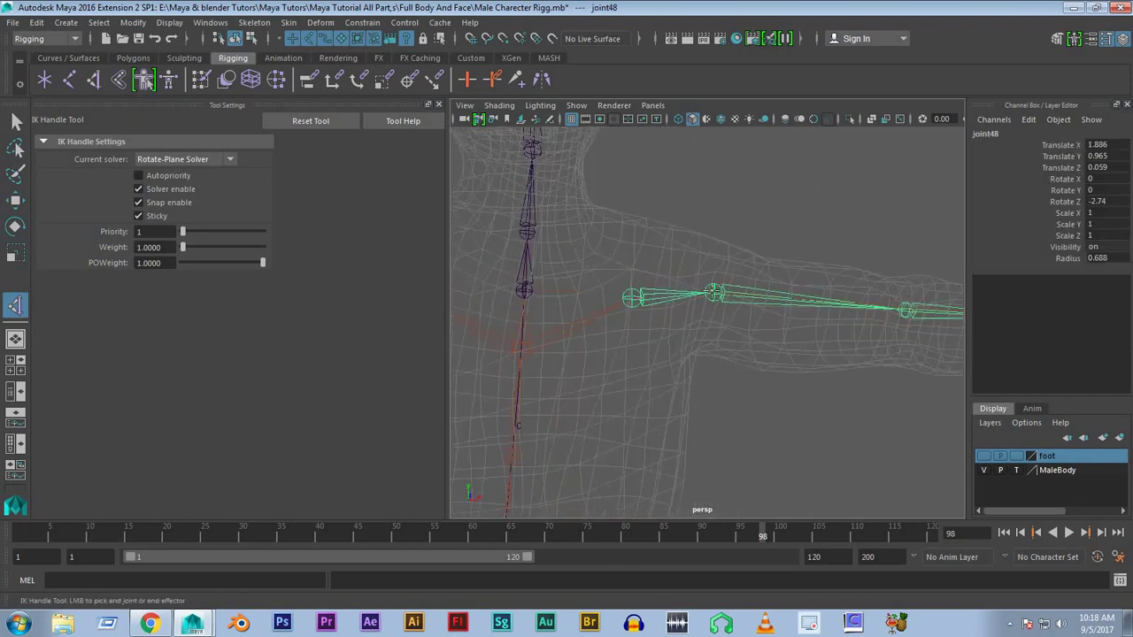
click(713, 293)
key(w)
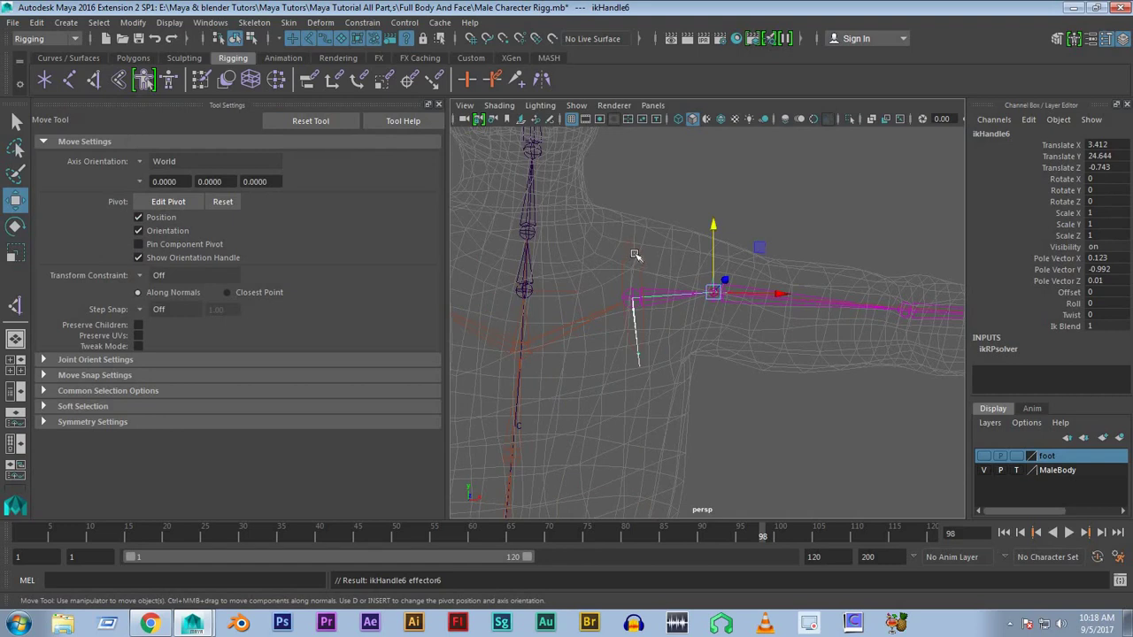
click(635, 258)
Create the matching clavicle-to-shoulder IK handle on the other side, redoing it once, and close Tool Settings
alt+drag(629, 307, 566, 306)
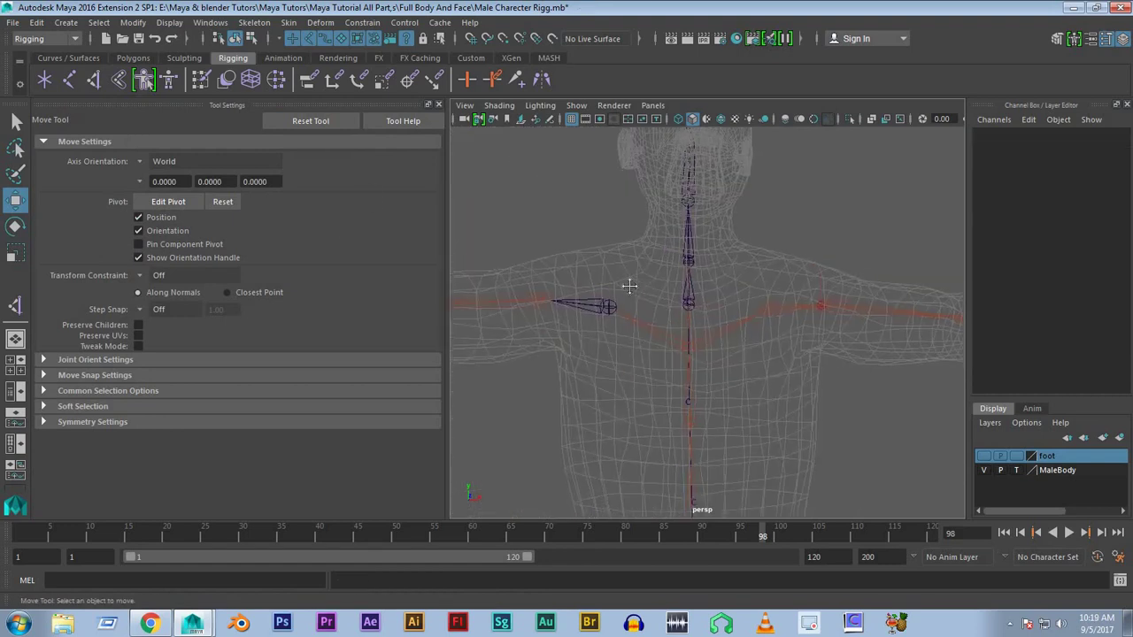
click(15, 306)
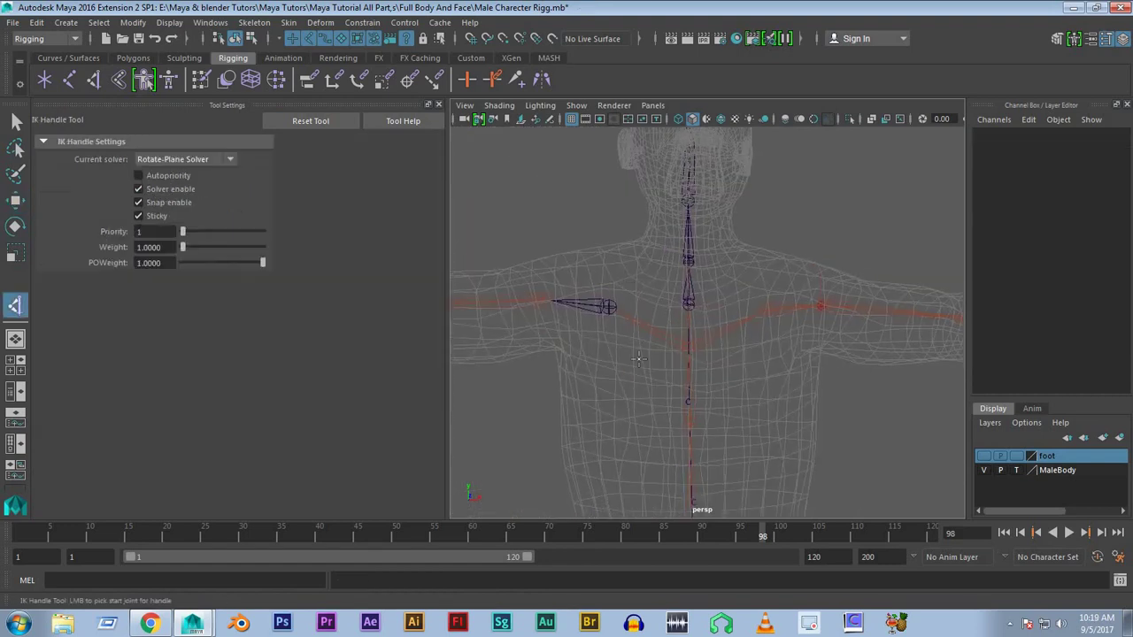
scroll(605, 307, up, 2)
click(509, 292)
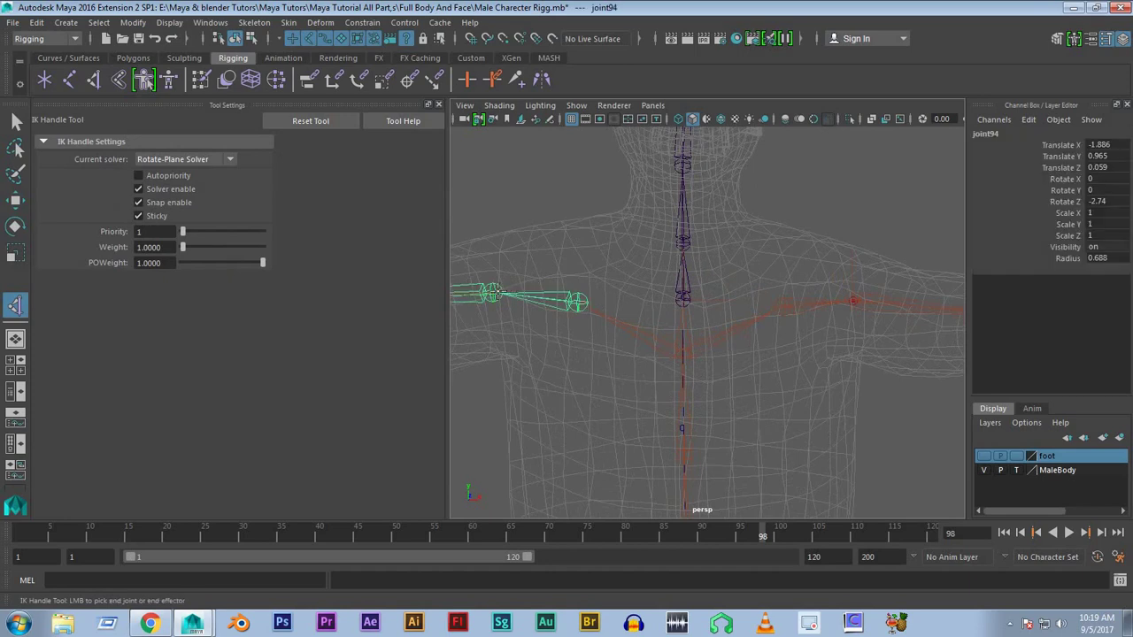
click(492, 292)
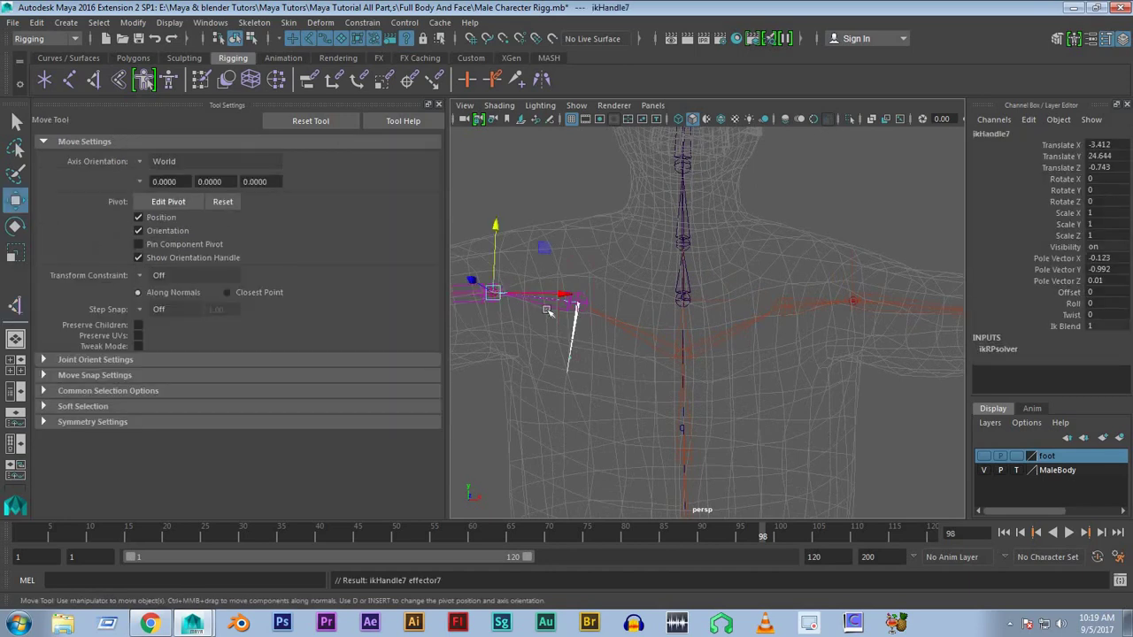
alt+drag(554, 305, 568, 305)
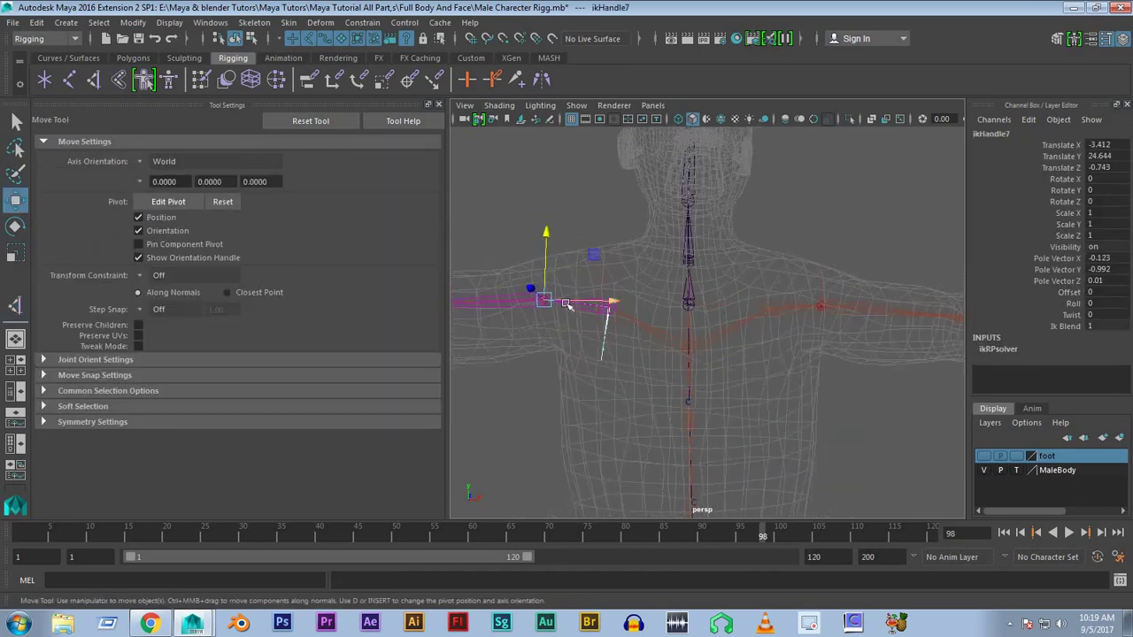
key(ctrl+z)
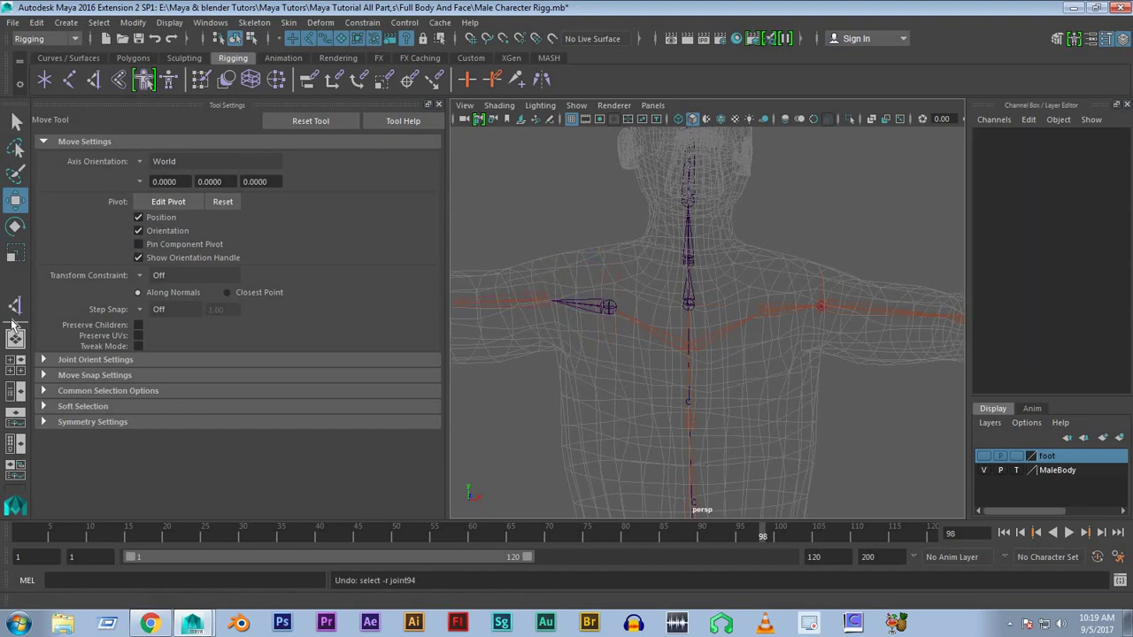
click(609, 307)
click(544, 300)
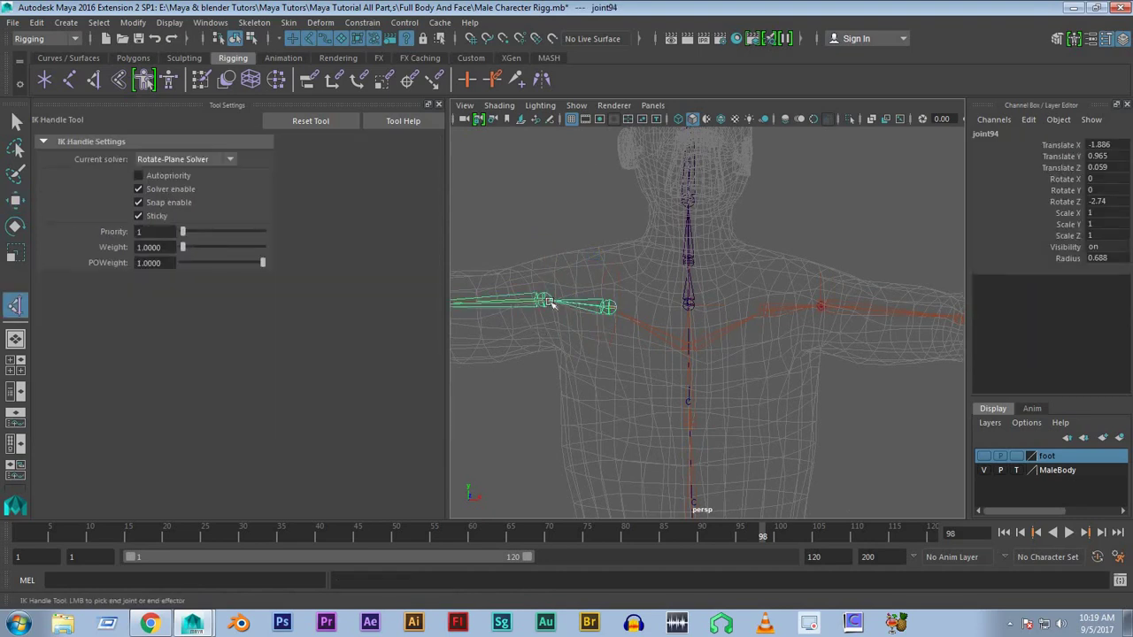
click(439, 104)
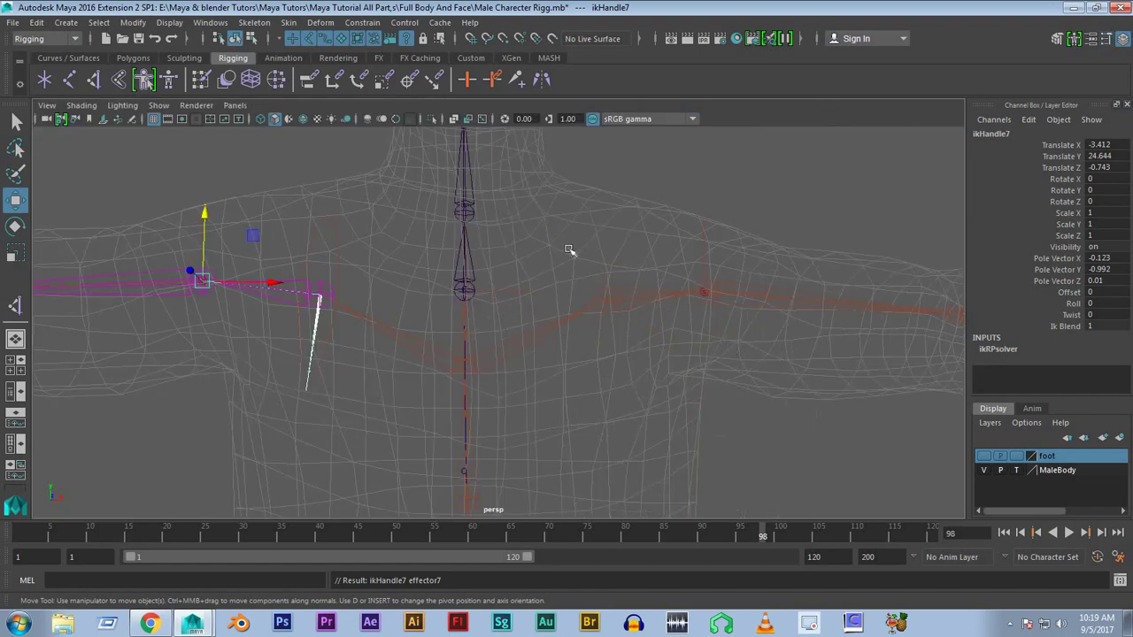
Tumble around the head and neck joints, then orbit and zoom out over the full rig
click(719, 270)
alt+drag(716, 283, 626, 358)
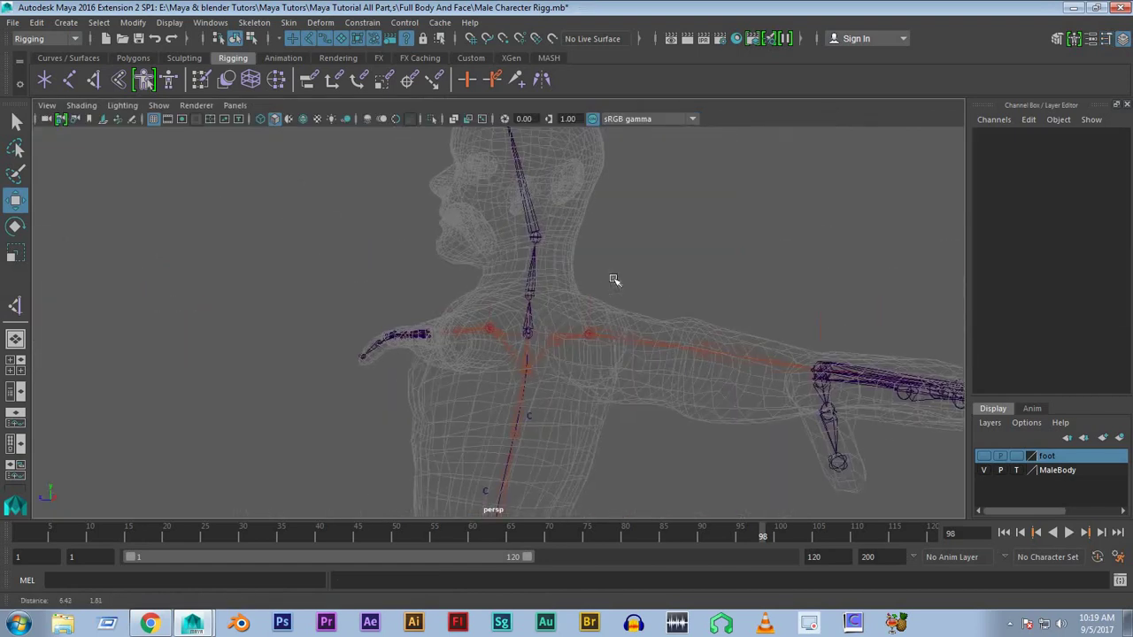
scroll(602, 363, up, 5)
alt+drag(539, 321, 521, 322)
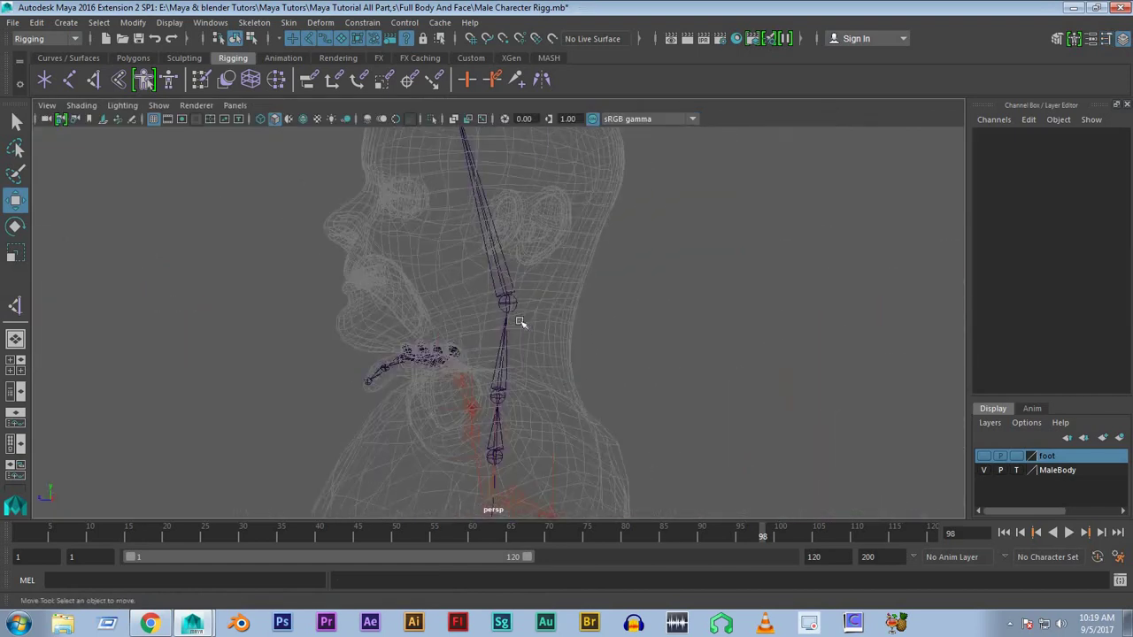
scroll(506, 369, down, 2)
alt+drag(506, 369, 526, 346)
scroll(463, 380, down, 3)
scroll(463, 380, up, 3)
mouse_move(463, 380)
alt+mouse_down()
mouse_move(711, 413)
mouse_move(528, 437)
mouse_move(572, 423)
mouse_move(587, 437)
mouse_move(580, 421)
alt+mouse_up()
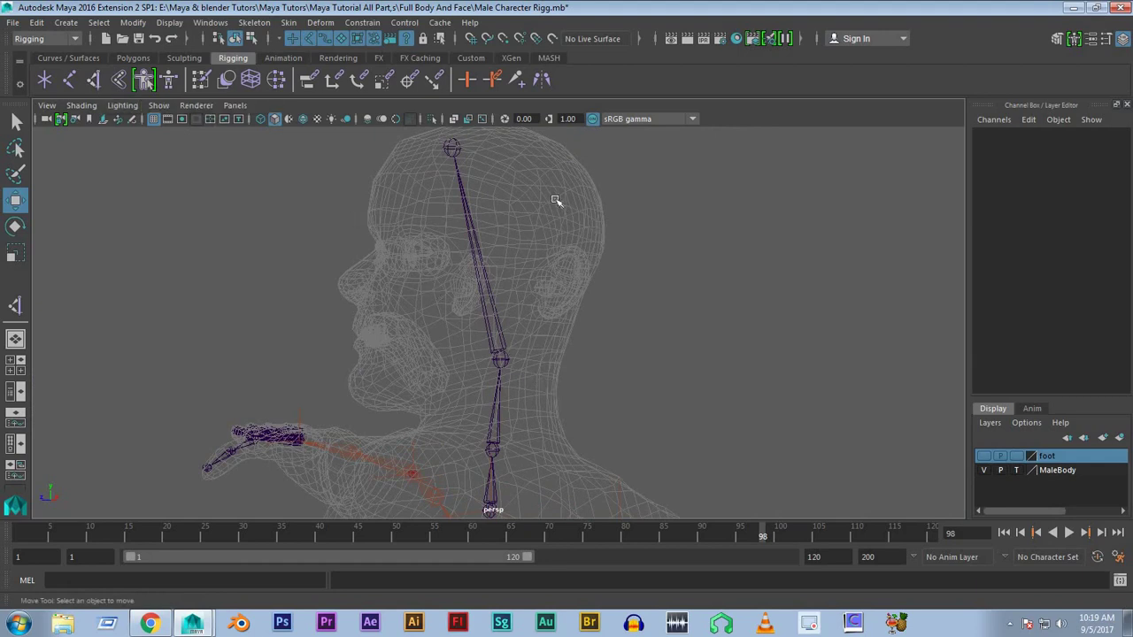
mouse_move(549, 199)
alt+mouse_down()
mouse_move(582, 253)
mouse_move(505, 172)
mouse_move(541, 333)
mouse_move(455, 328)
mouse_move(576, 387)
mouse_move(541, 314)
mouse_move(543, 352)
mouse_move(519, 291)
mouse_move(544, 248)
alt+mouse_up()
scroll(513, 265, down, 3)
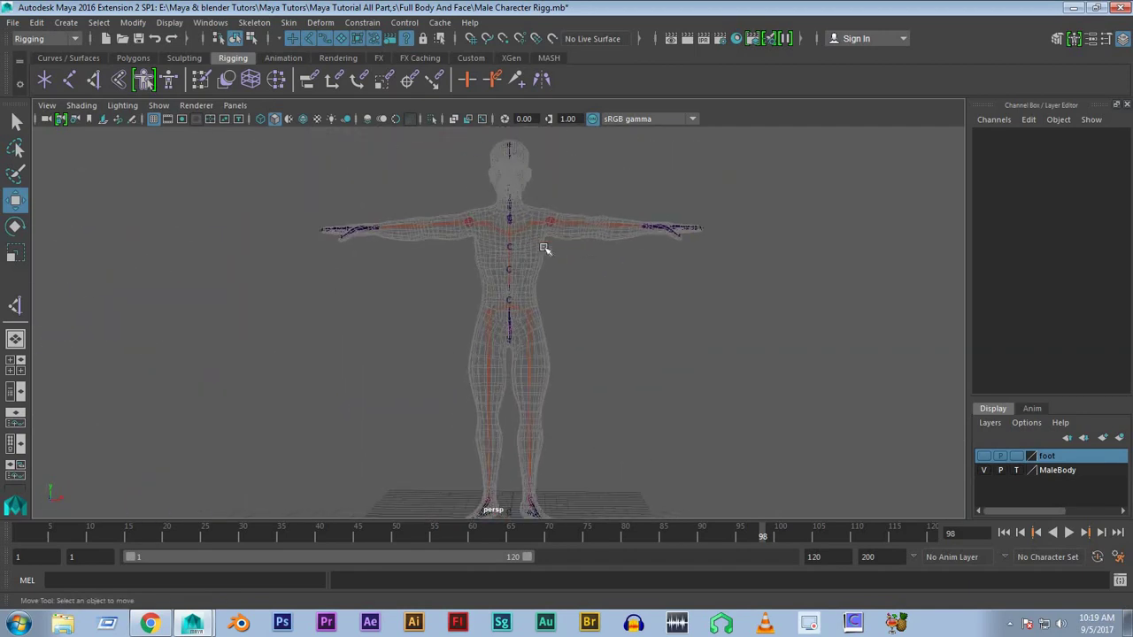